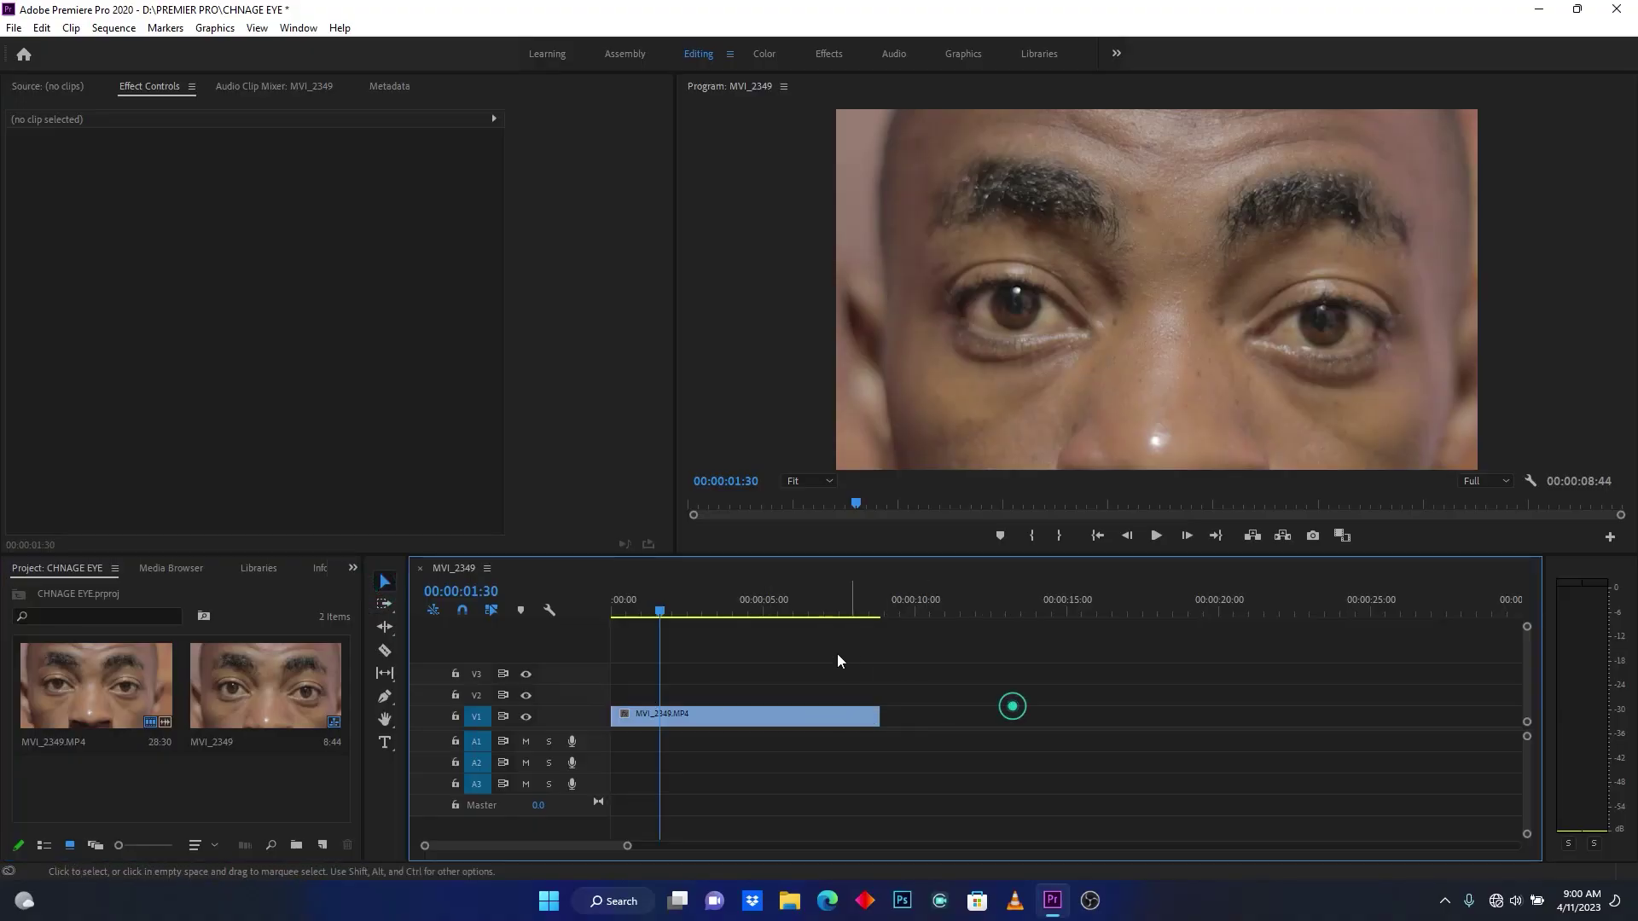
# Drag the playhead back to 00:00:00:27 on the MVI_2349 timeline
pyautogui.moveTo(691, 606); pyautogui.dragTo(628, 611)
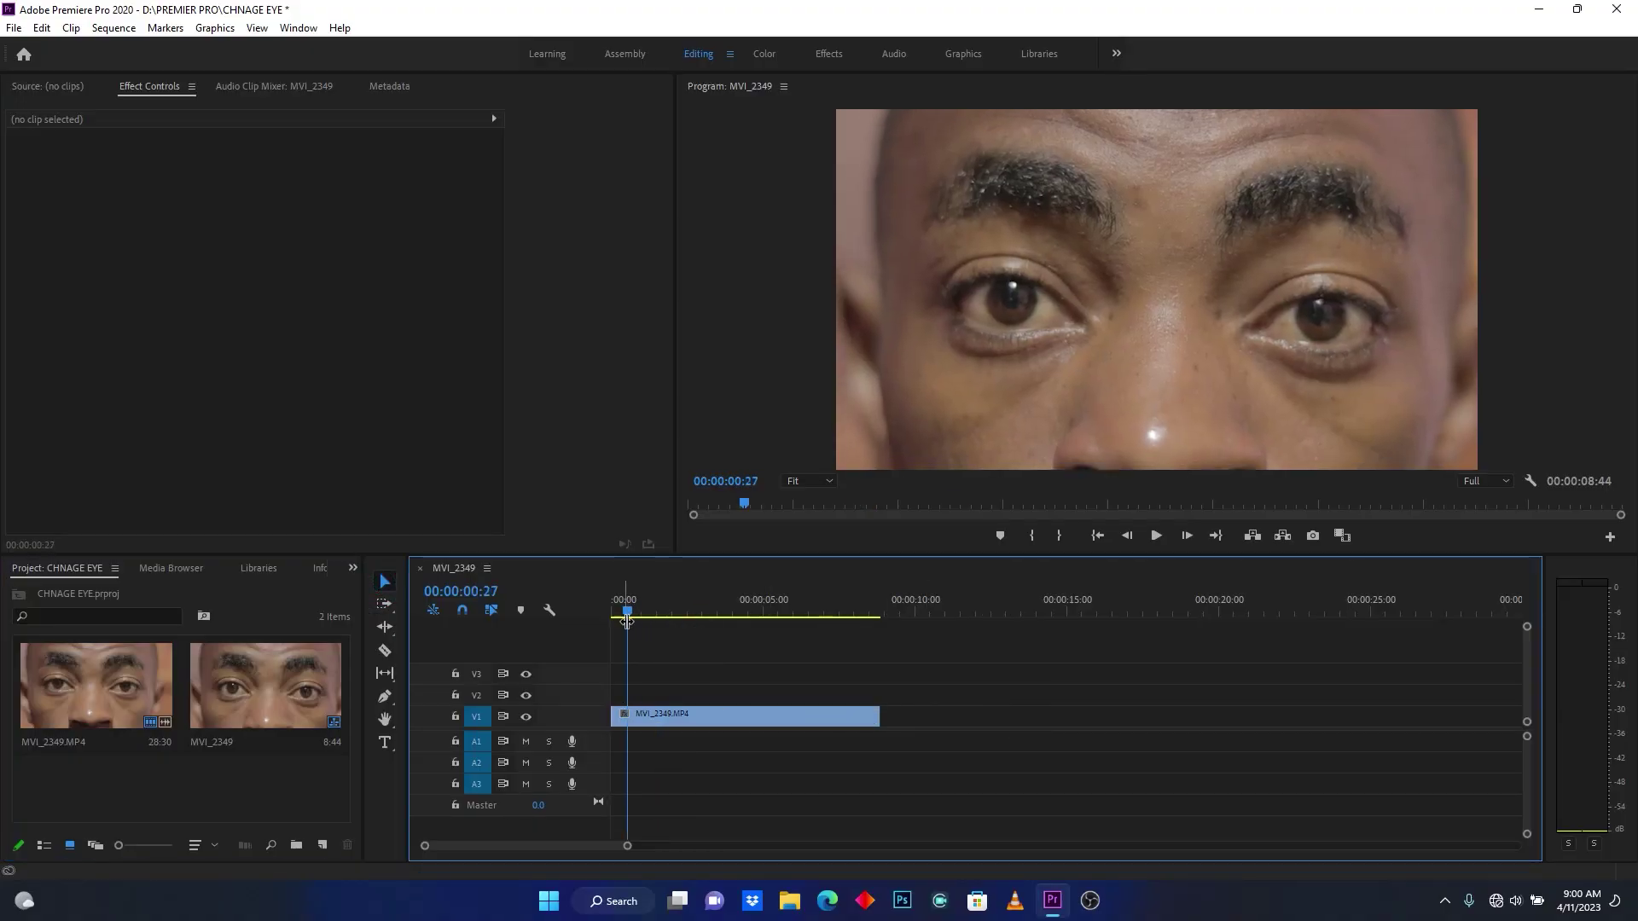
# Search Effects for 'COLOR BA' and drop Color Correction > Color Balance onto MVI_2349.MP4
pyautogui.click(768, 716)
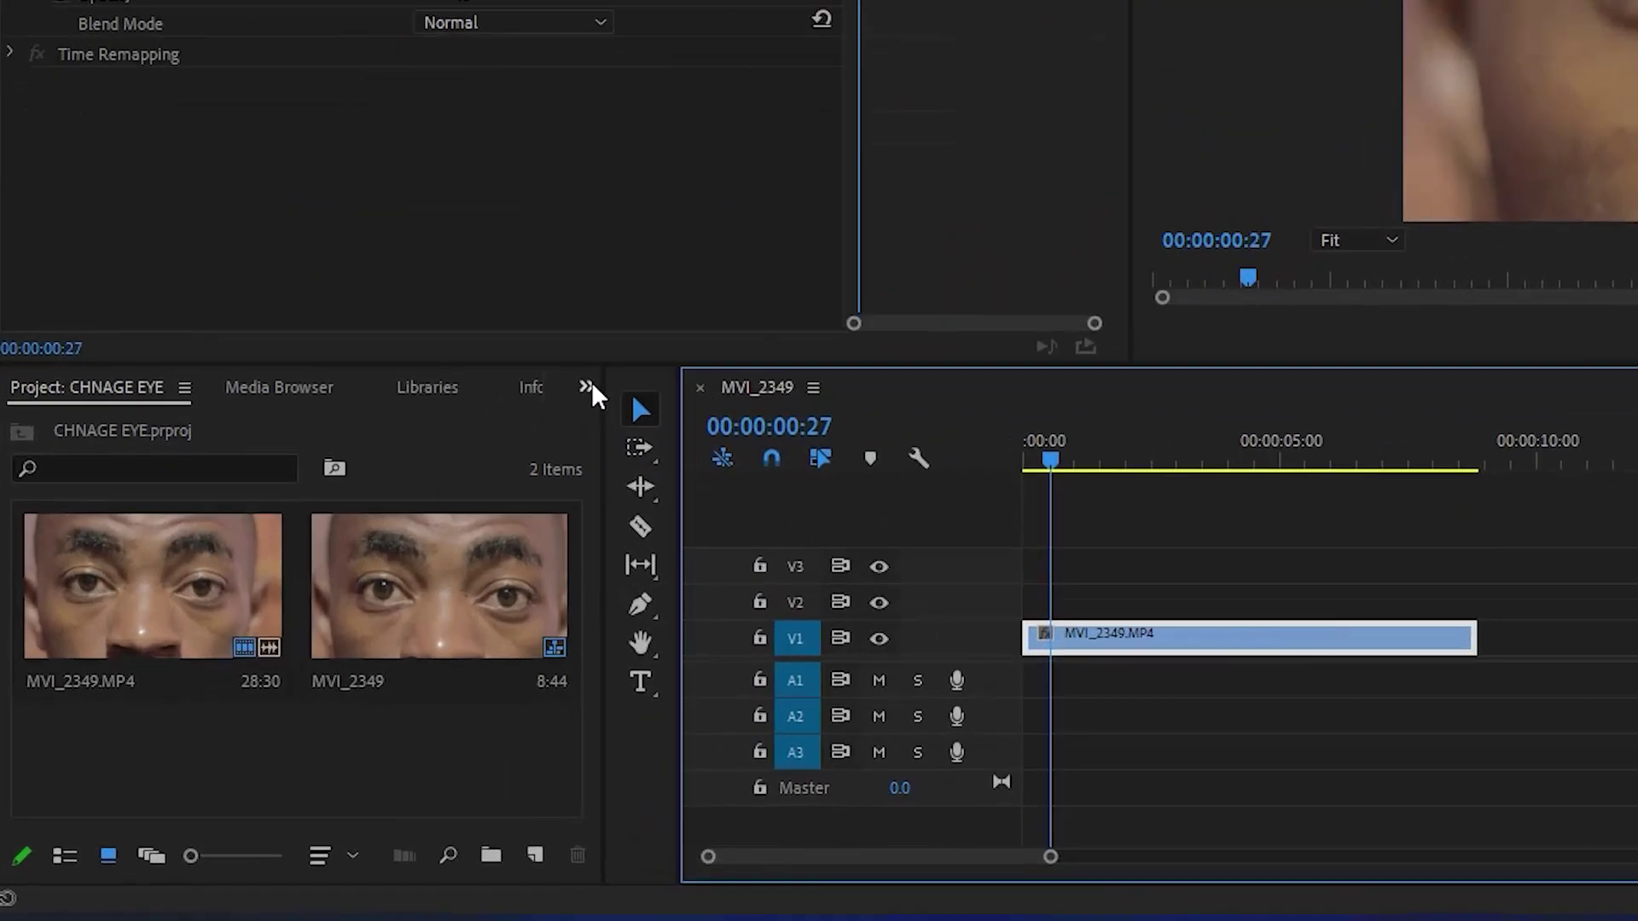
pyautogui.click(409, 524)
pyautogui.click(676, 548)
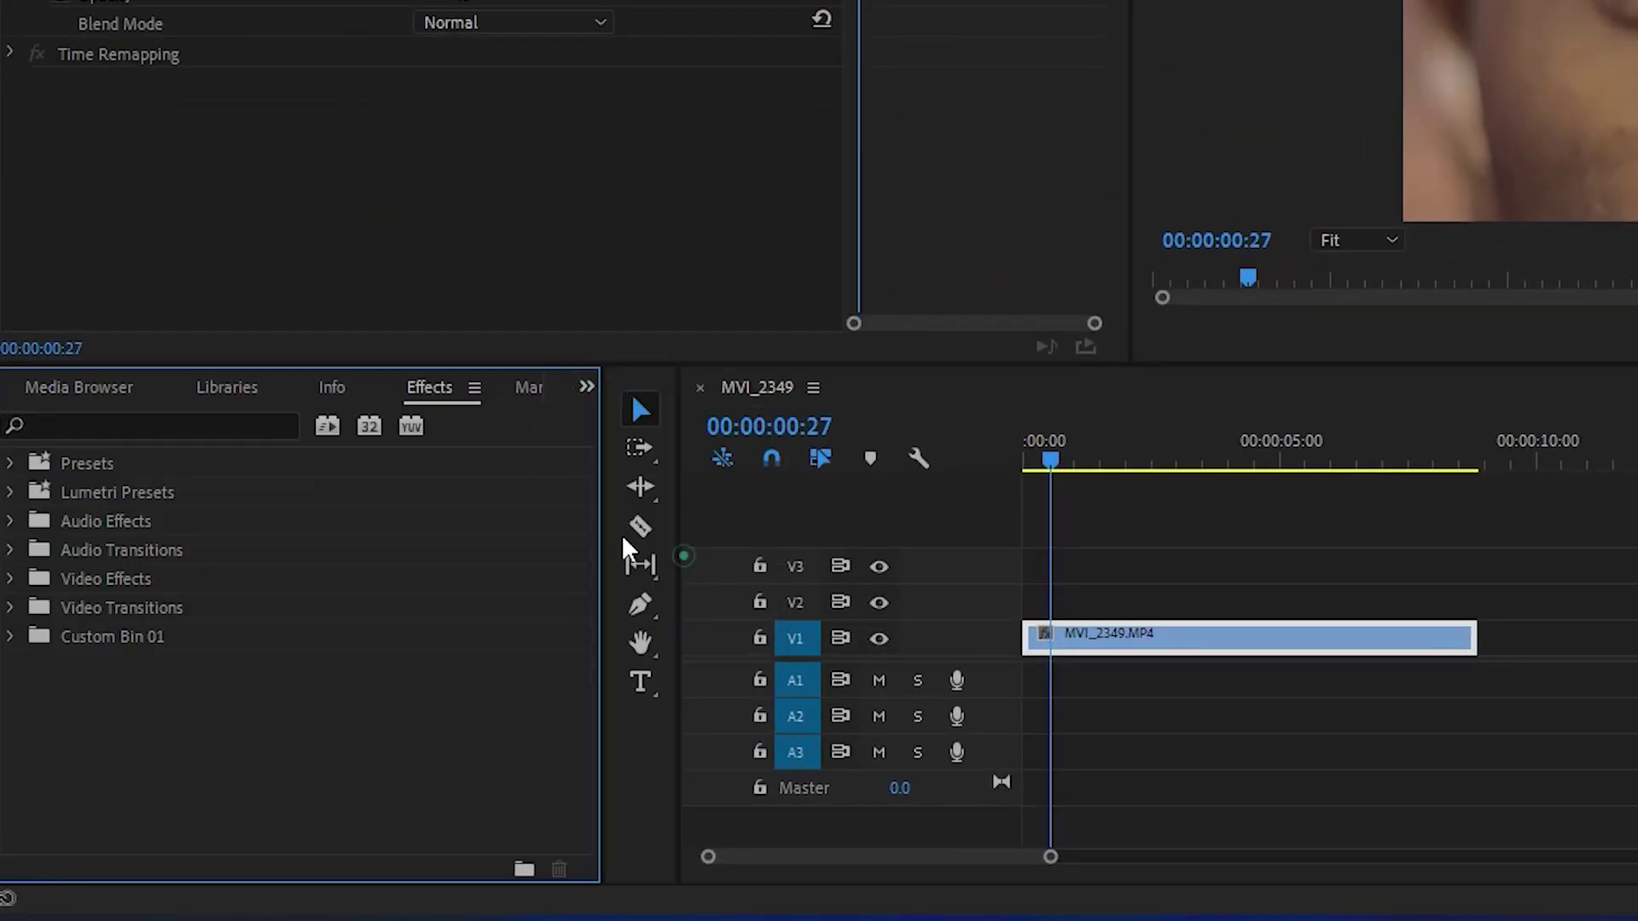
pyautogui.click(137, 422)
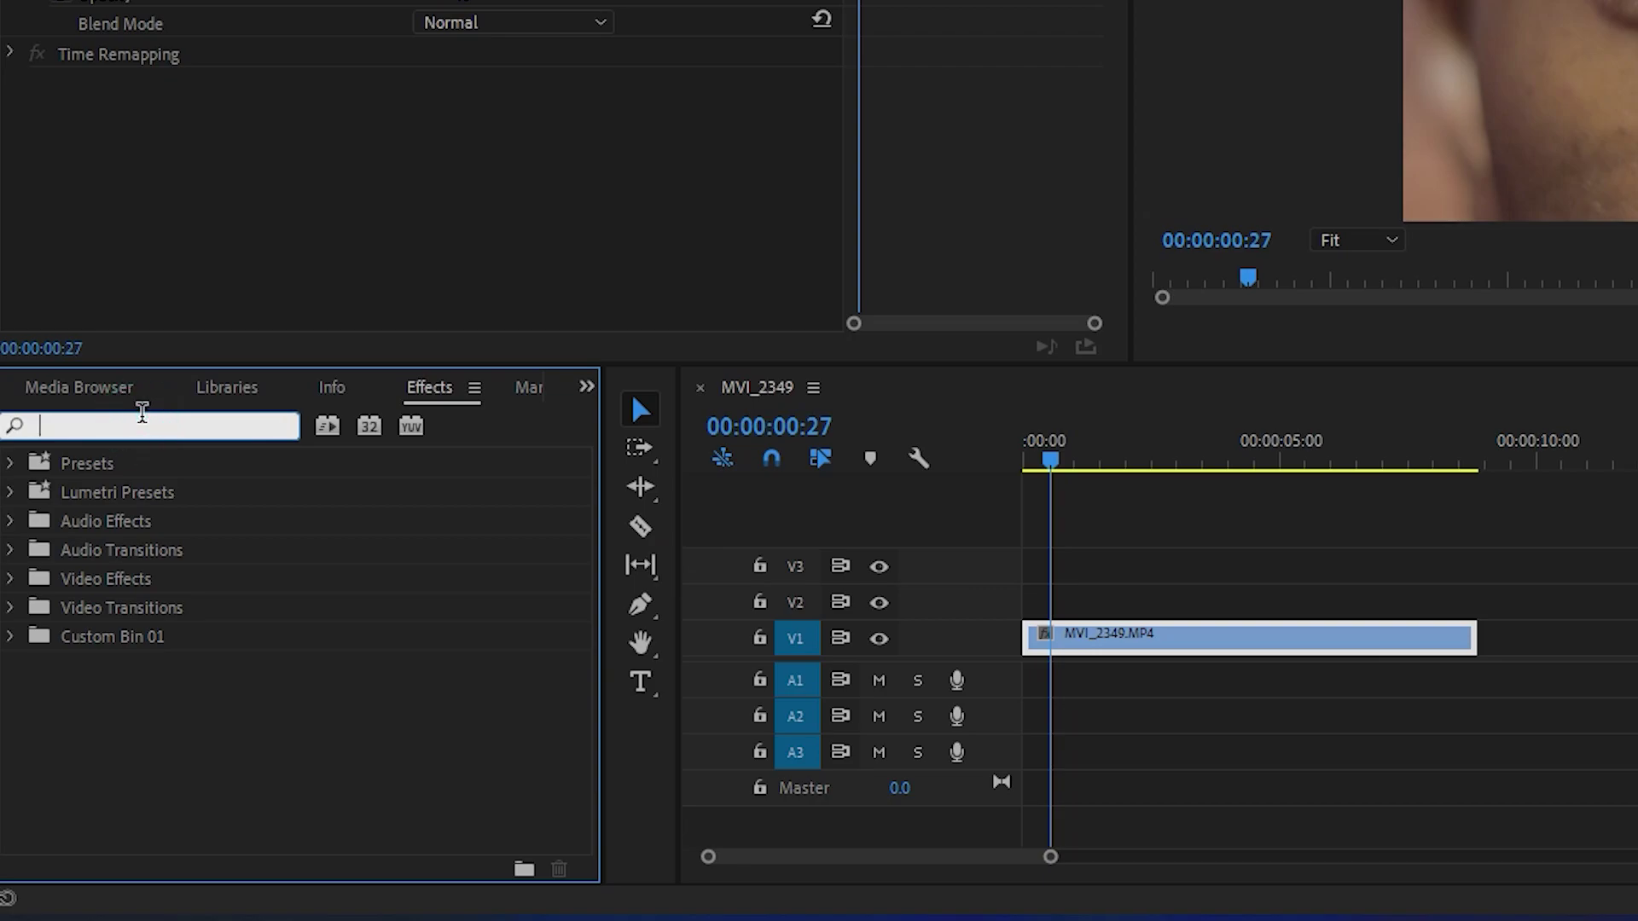
pyautogui.write('COLOR')
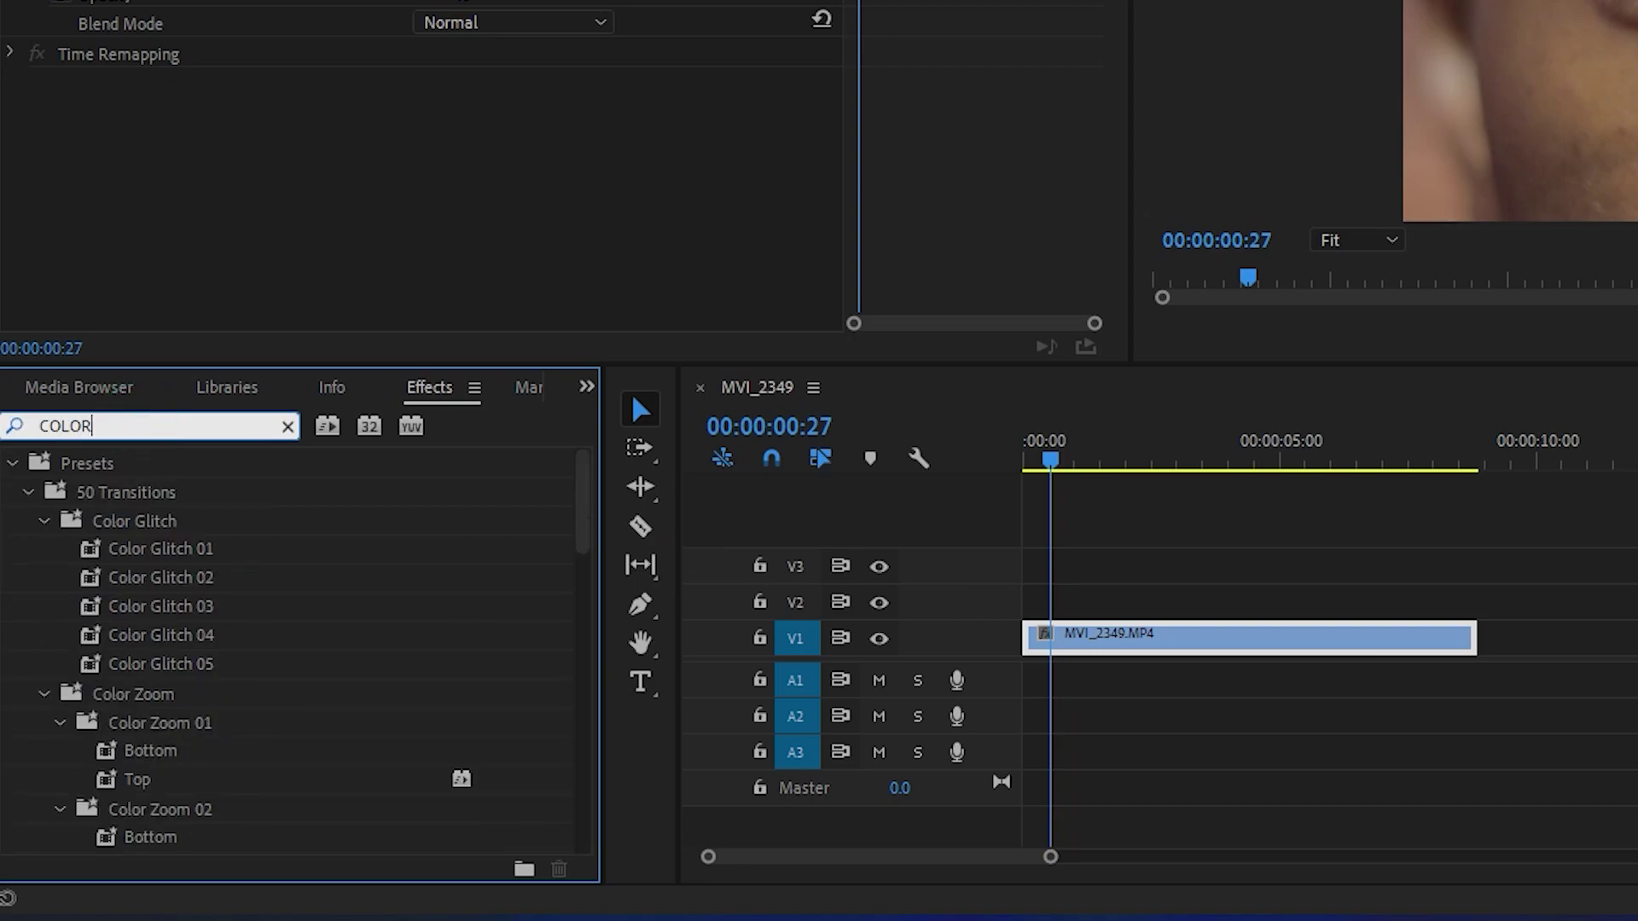
pyautogui.write(' BA')
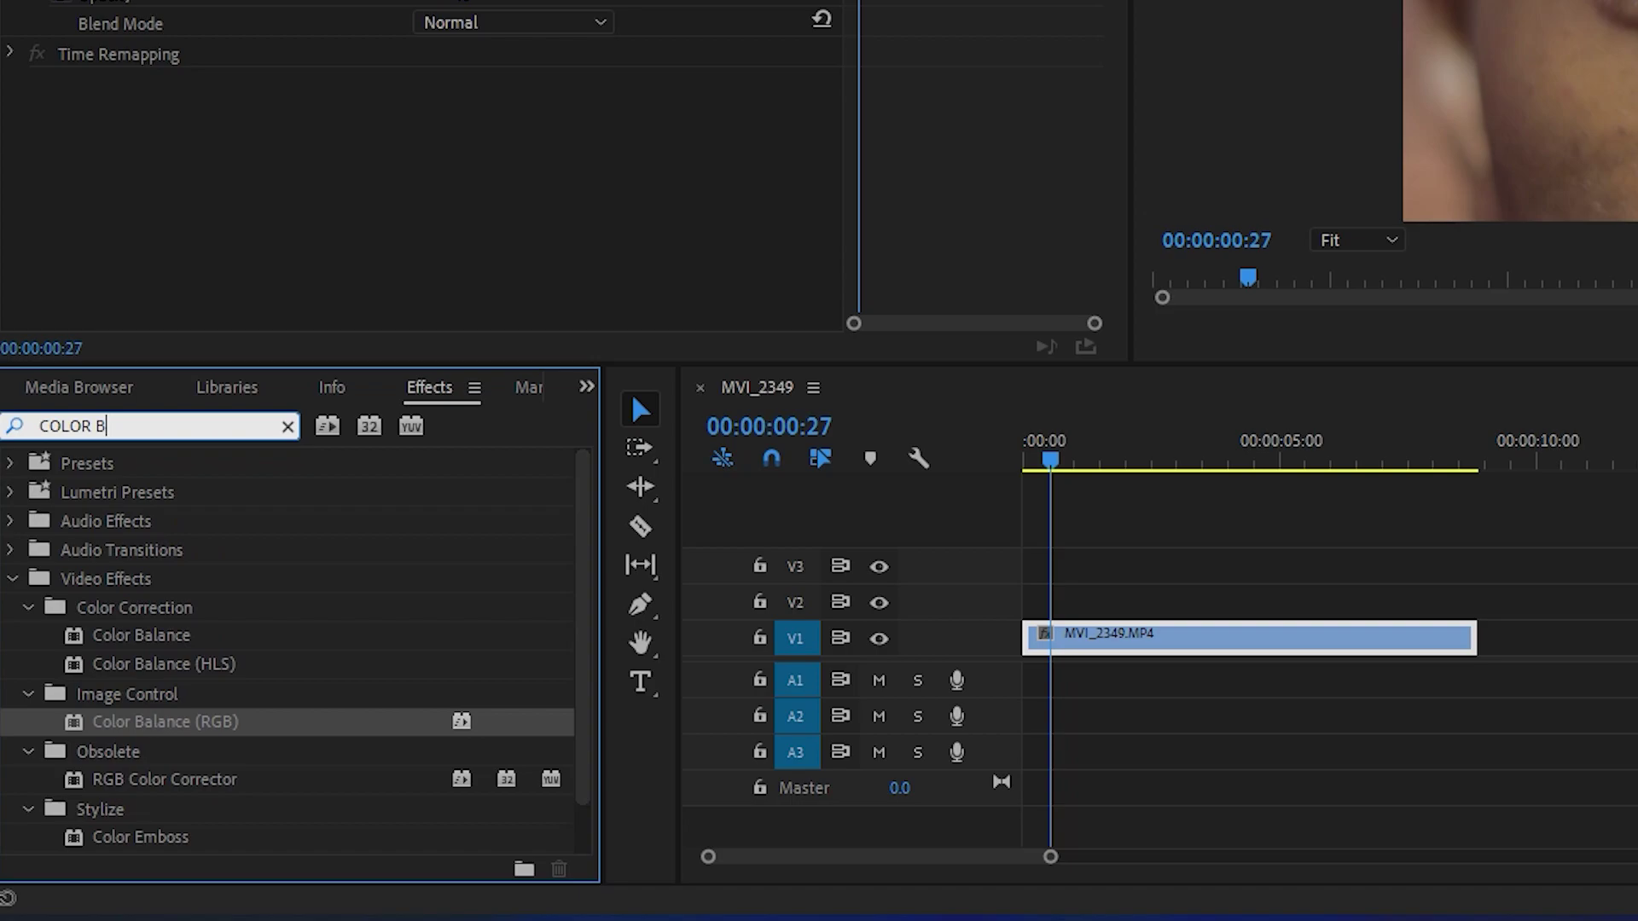
pyautogui.click(137, 607)
pyautogui.click(150, 635)
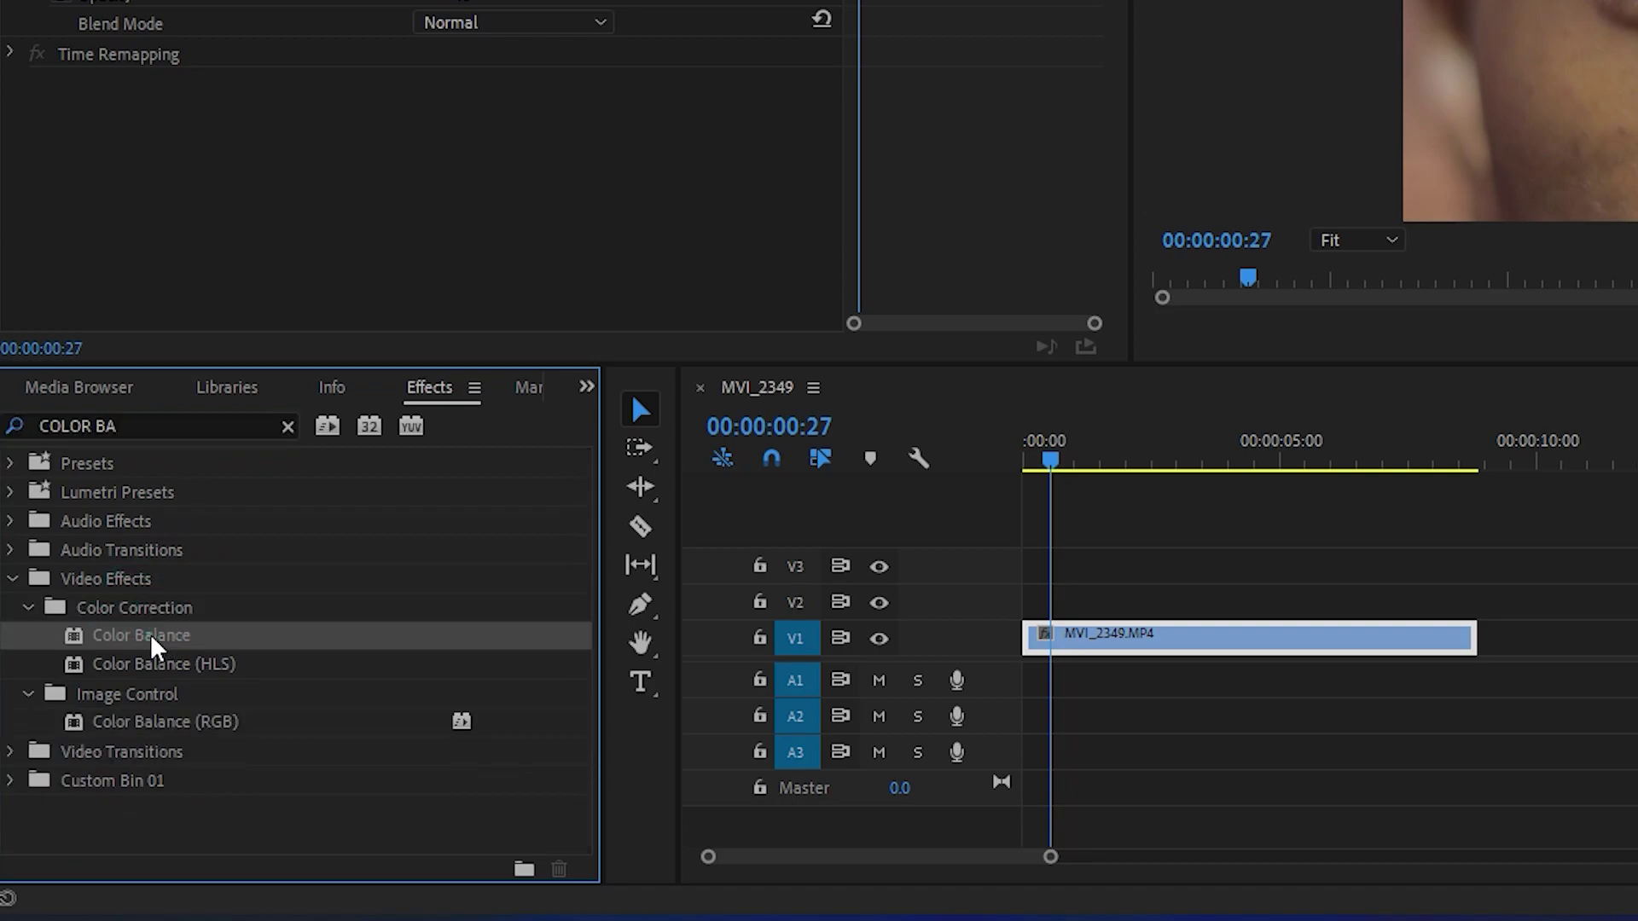
pyautogui.moveTo(100, 635); pyautogui.dragTo(1213, 627)
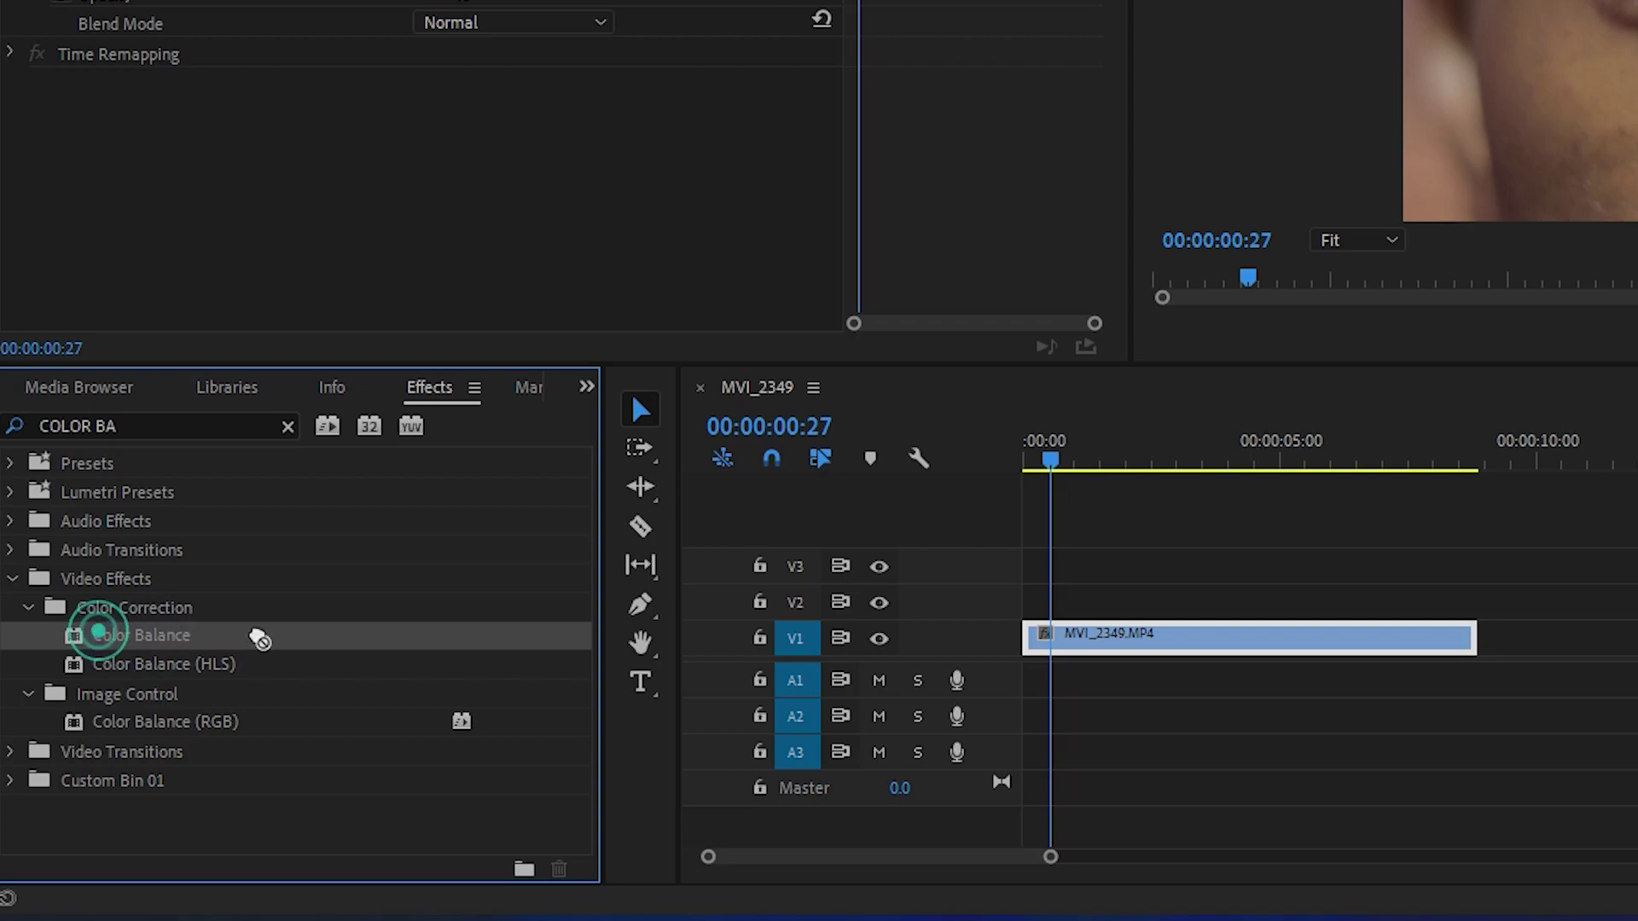
pyautogui.moveTo(677, 627); pyautogui.dragTo(746, 638)
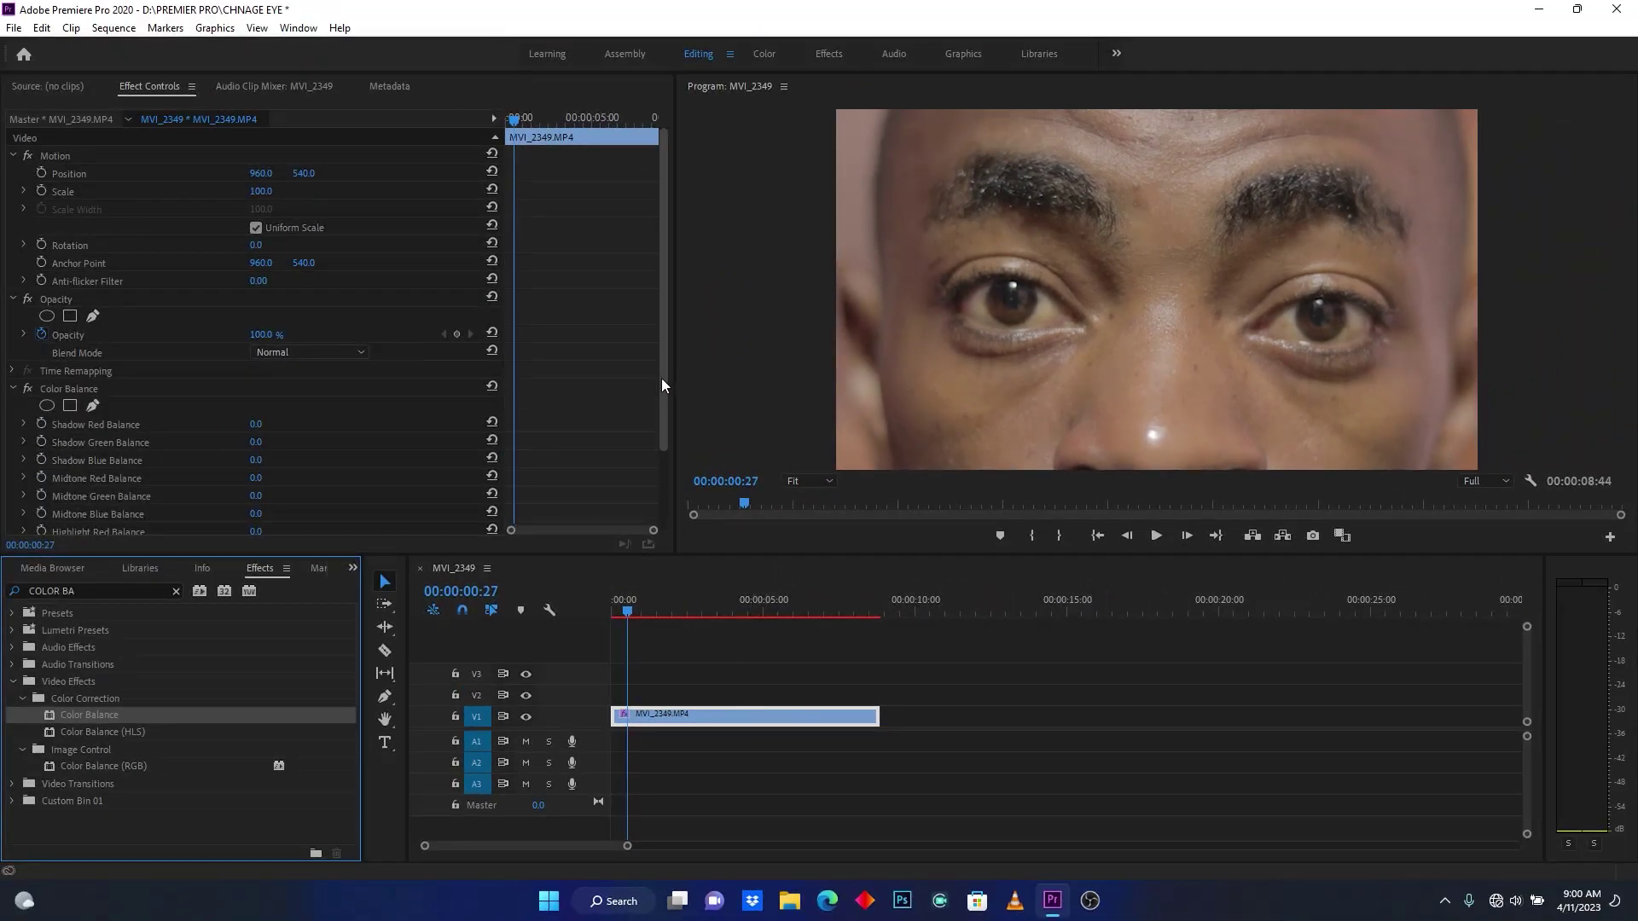
# Add an ellipse mask to Color Balance and move it onto the left eye
pyautogui.moveTo(662, 377); pyautogui.dragTo(681, 478)
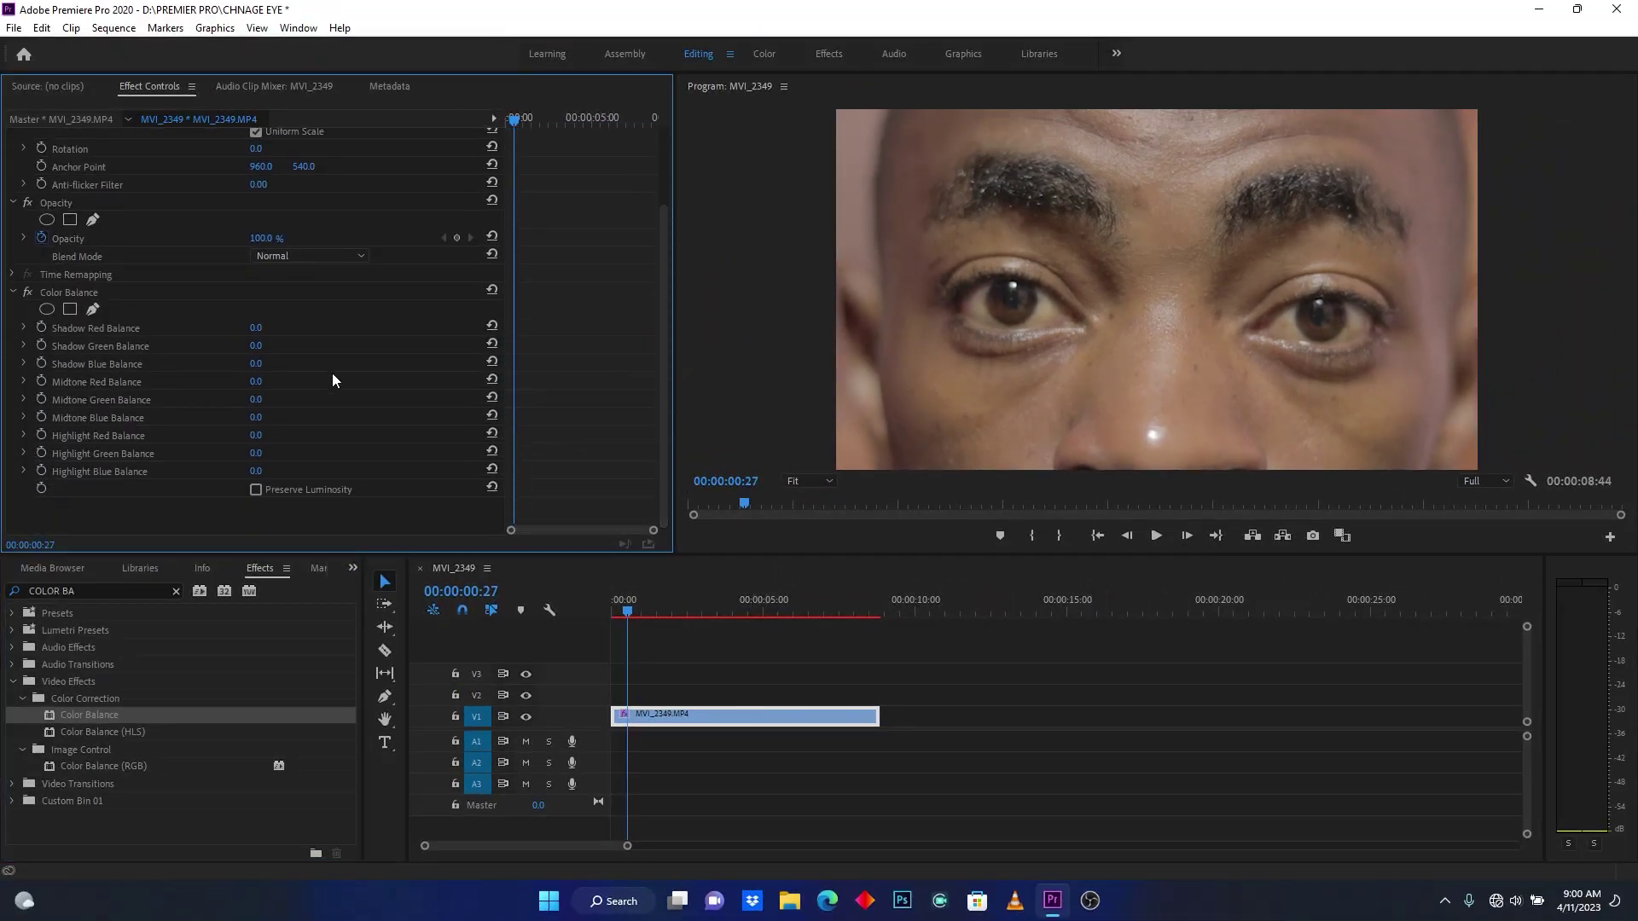
pyautogui.click(48, 288)
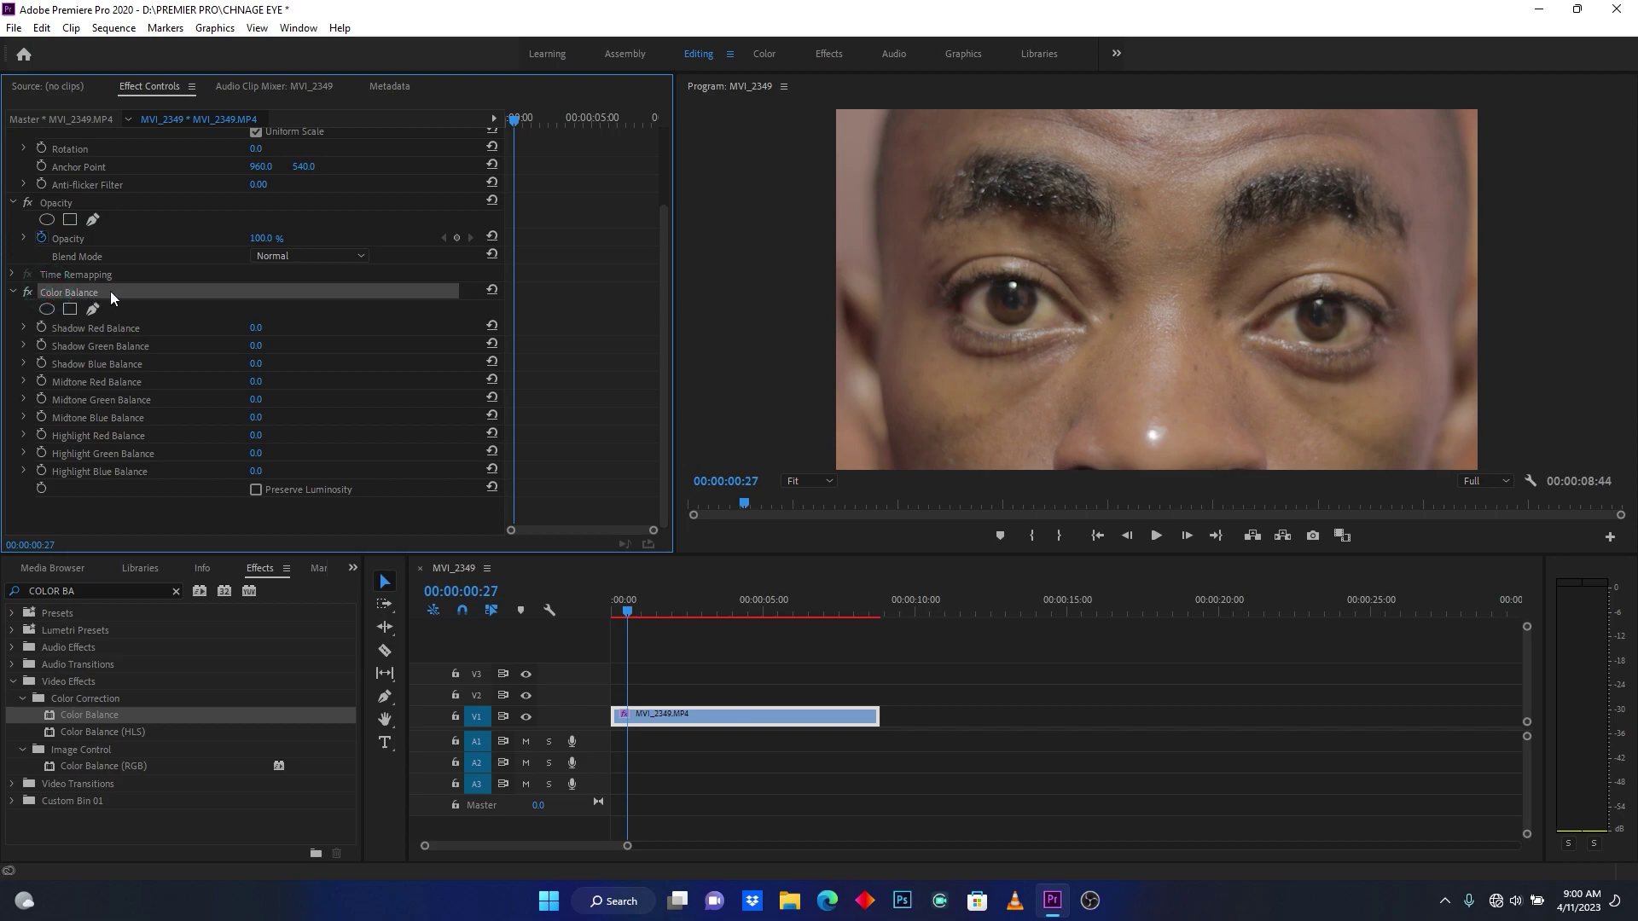
pyautogui.click(48, 312)
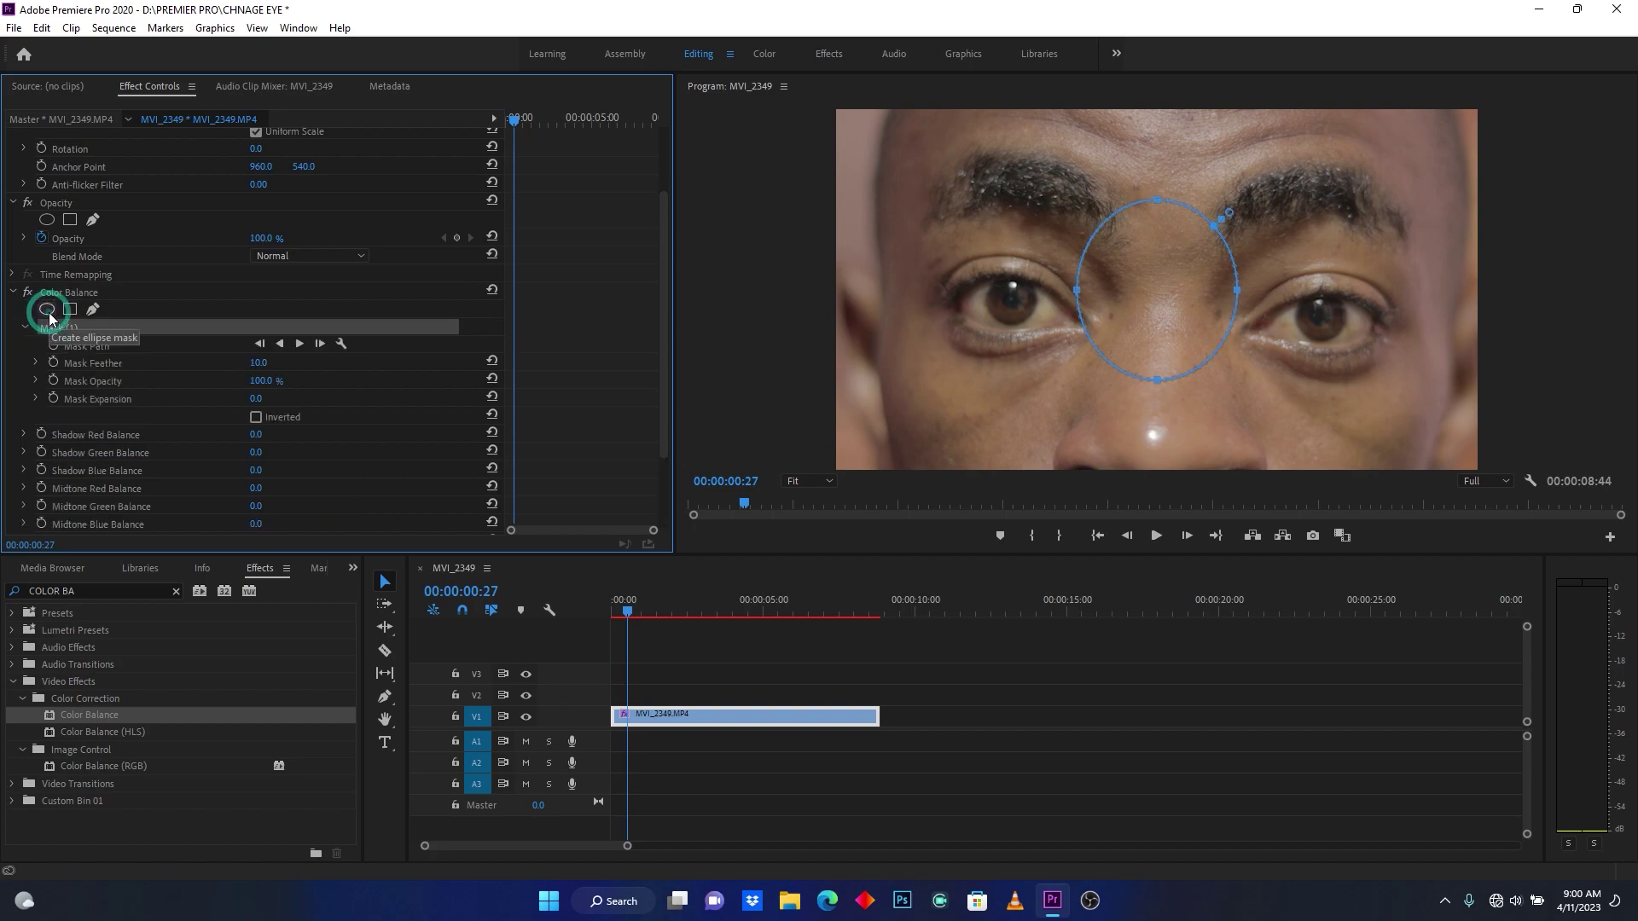
pyautogui.moveTo(1111, 282); pyautogui.dragTo(1031, 301)
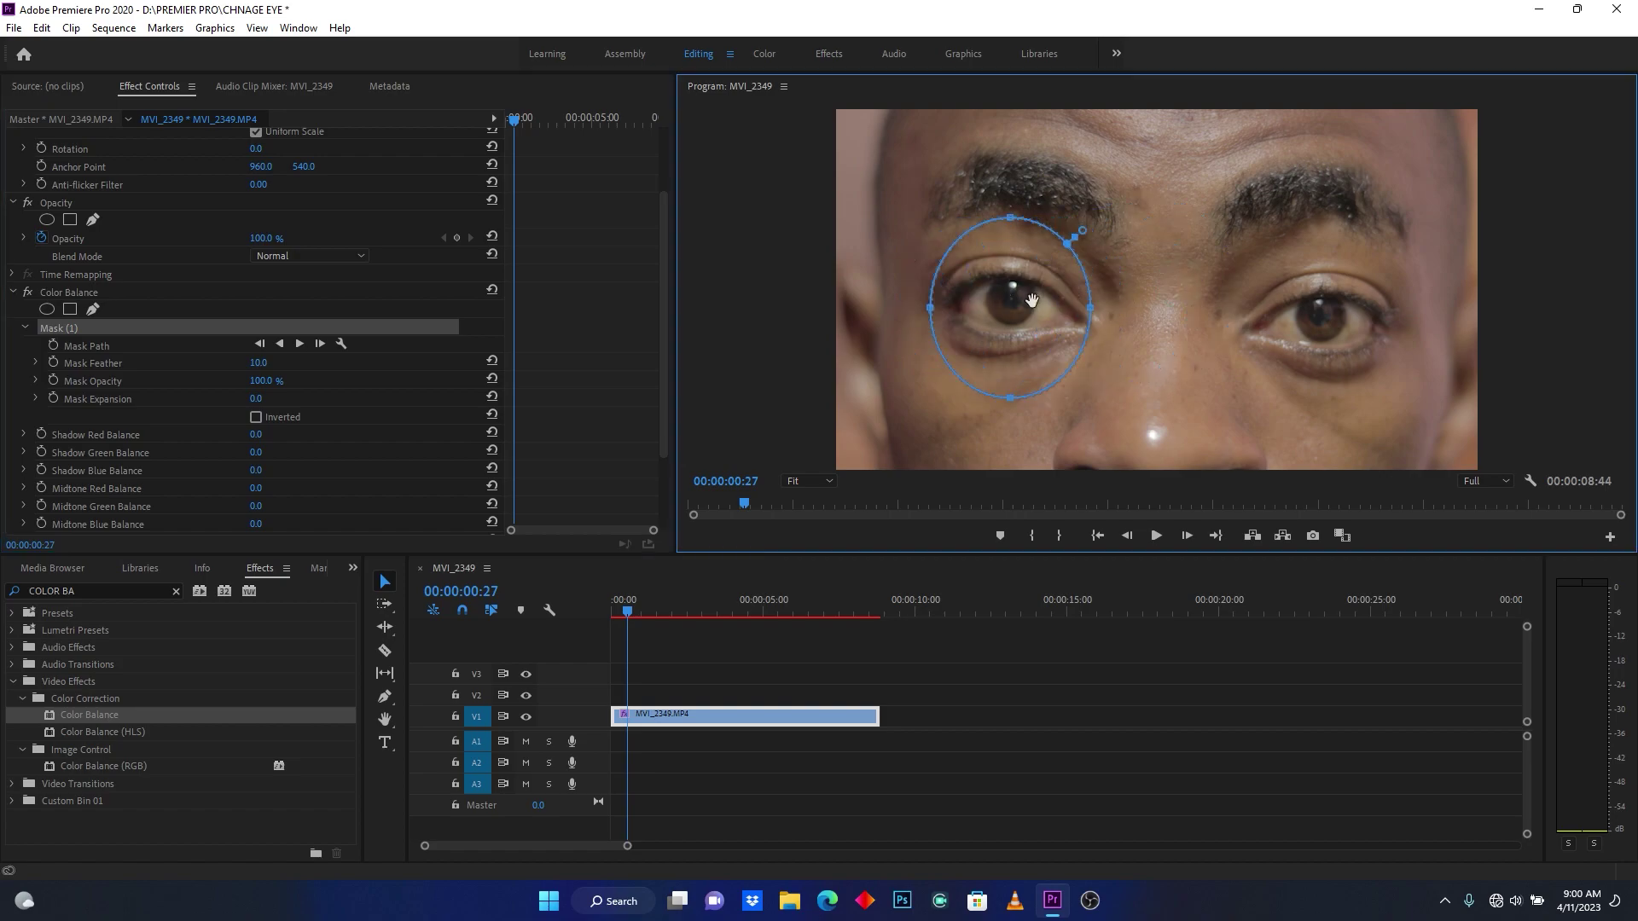
# Zoom the Program monitor to 150% and bring the left eye into close-up view
pyautogui.click(829, 480)
pyautogui.click(815, 613)
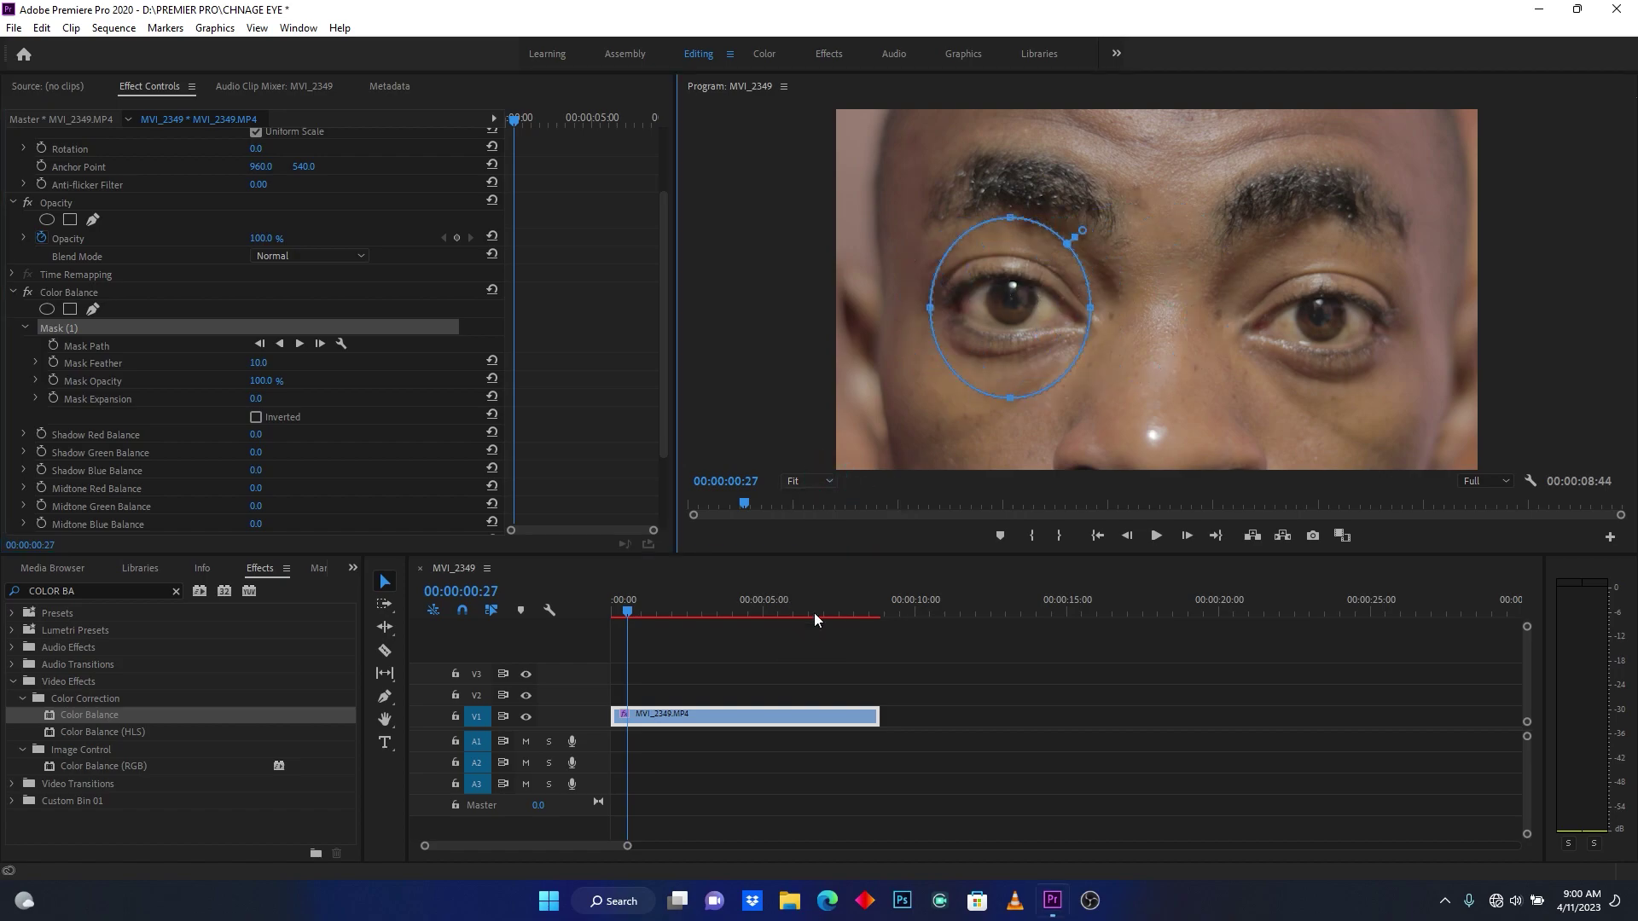
pyautogui.moveTo(1211, 465); pyautogui.dragTo(1093, 459)
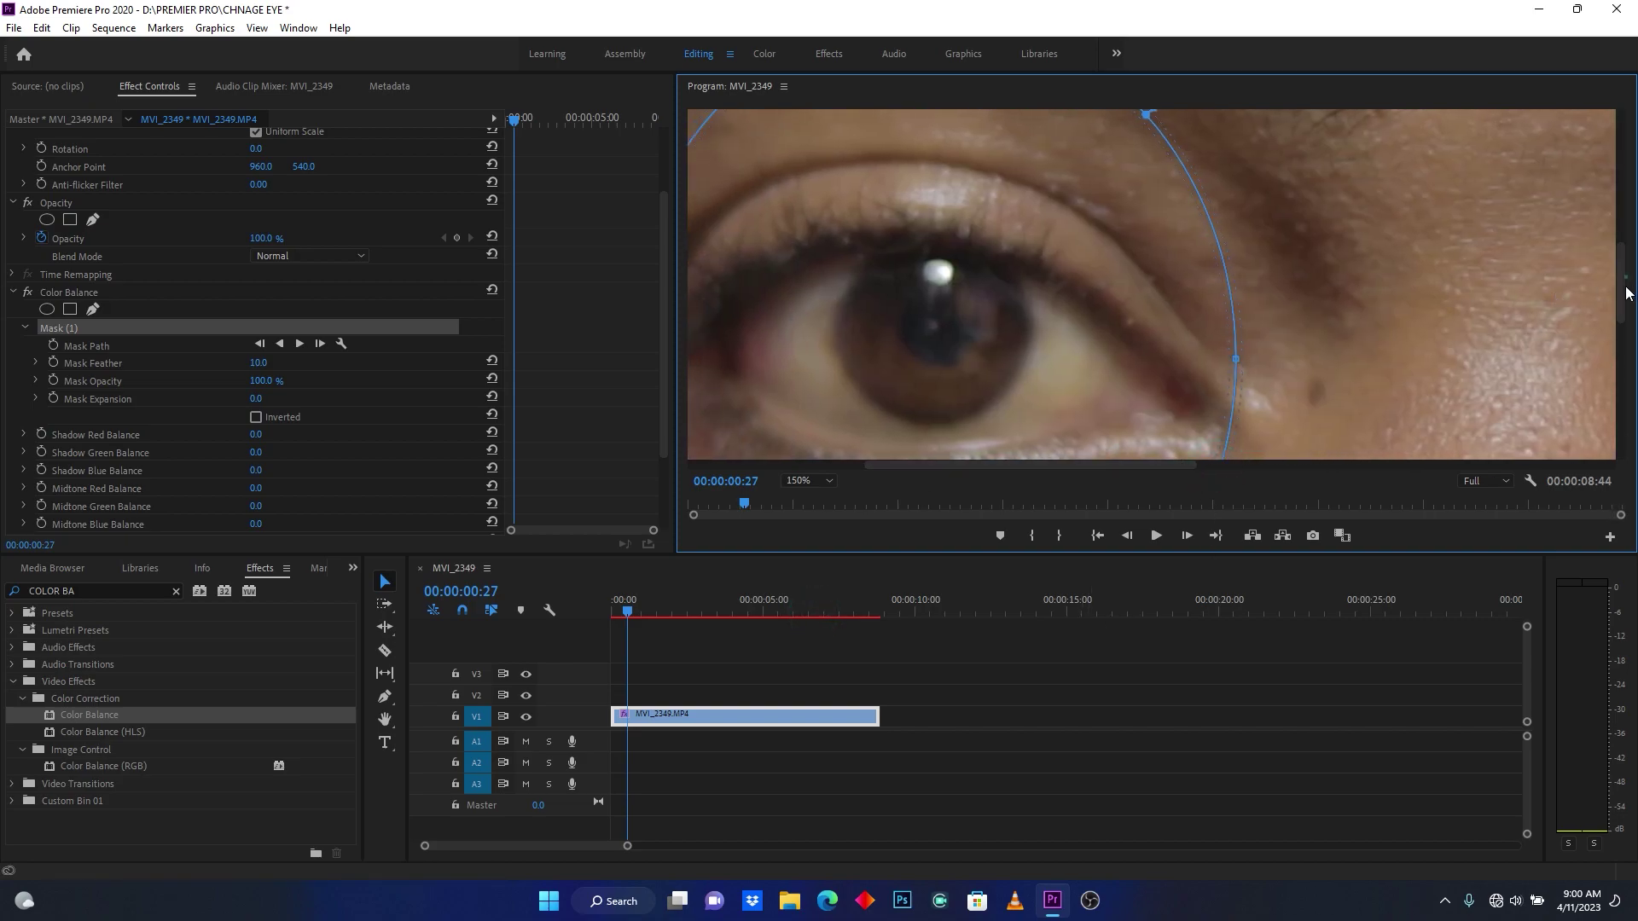
# At Fit view, flatten the mask into a narrow ellipse between the eyelids
pyautogui.click(810, 480)
pyautogui.click(821, 499)
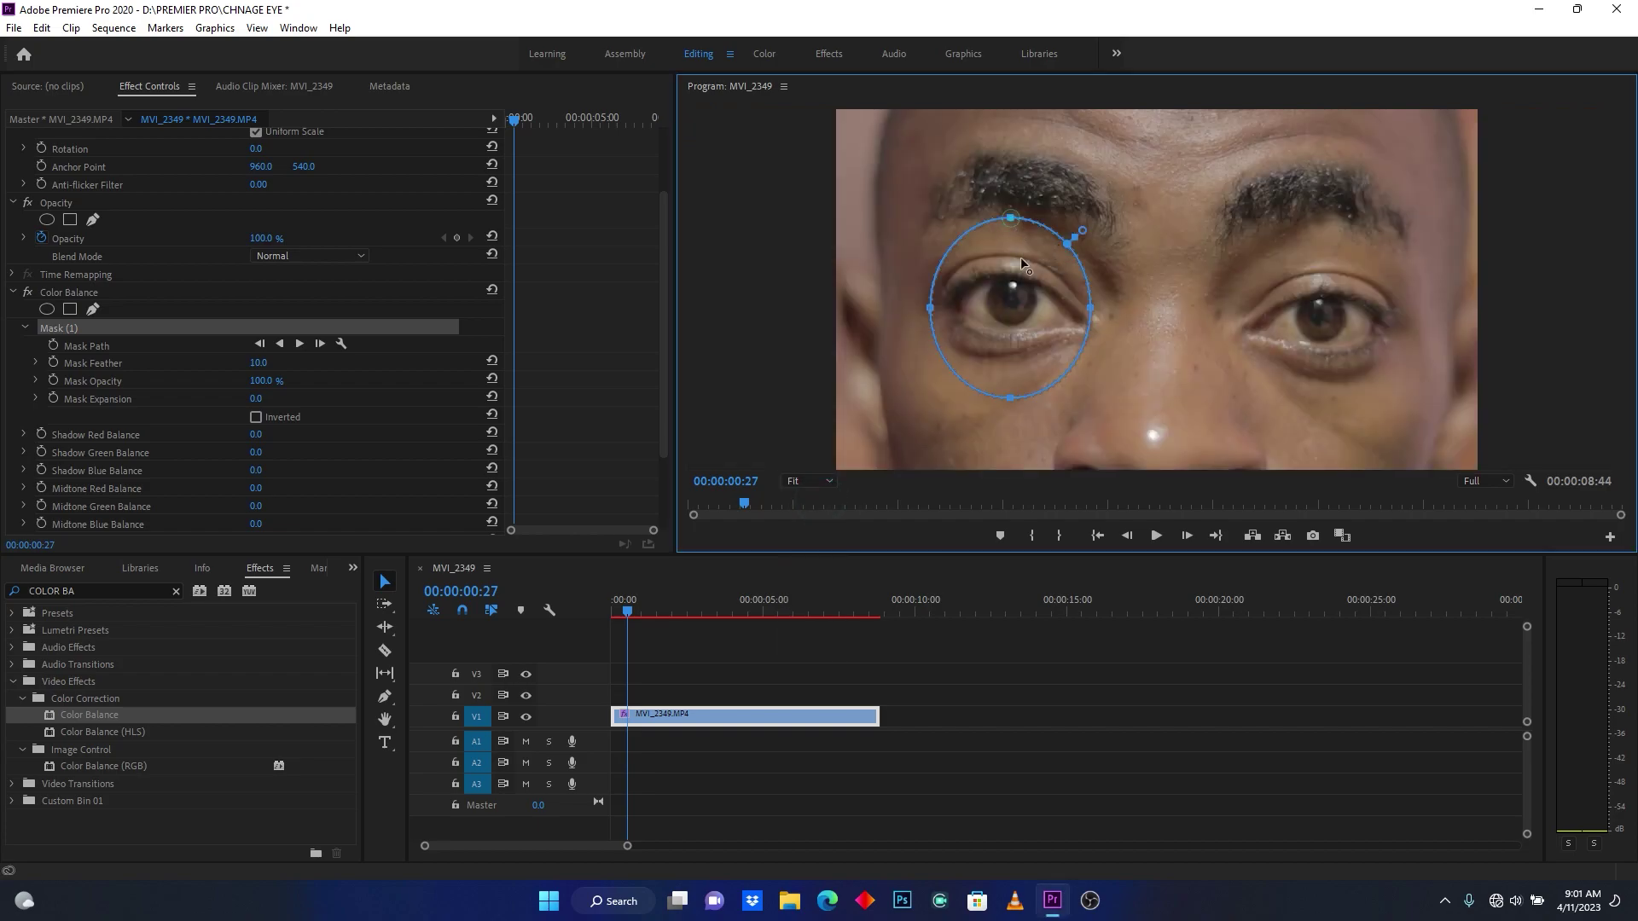
pyautogui.moveTo(1010, 218); pyautogui.dragTo(1012, 278)
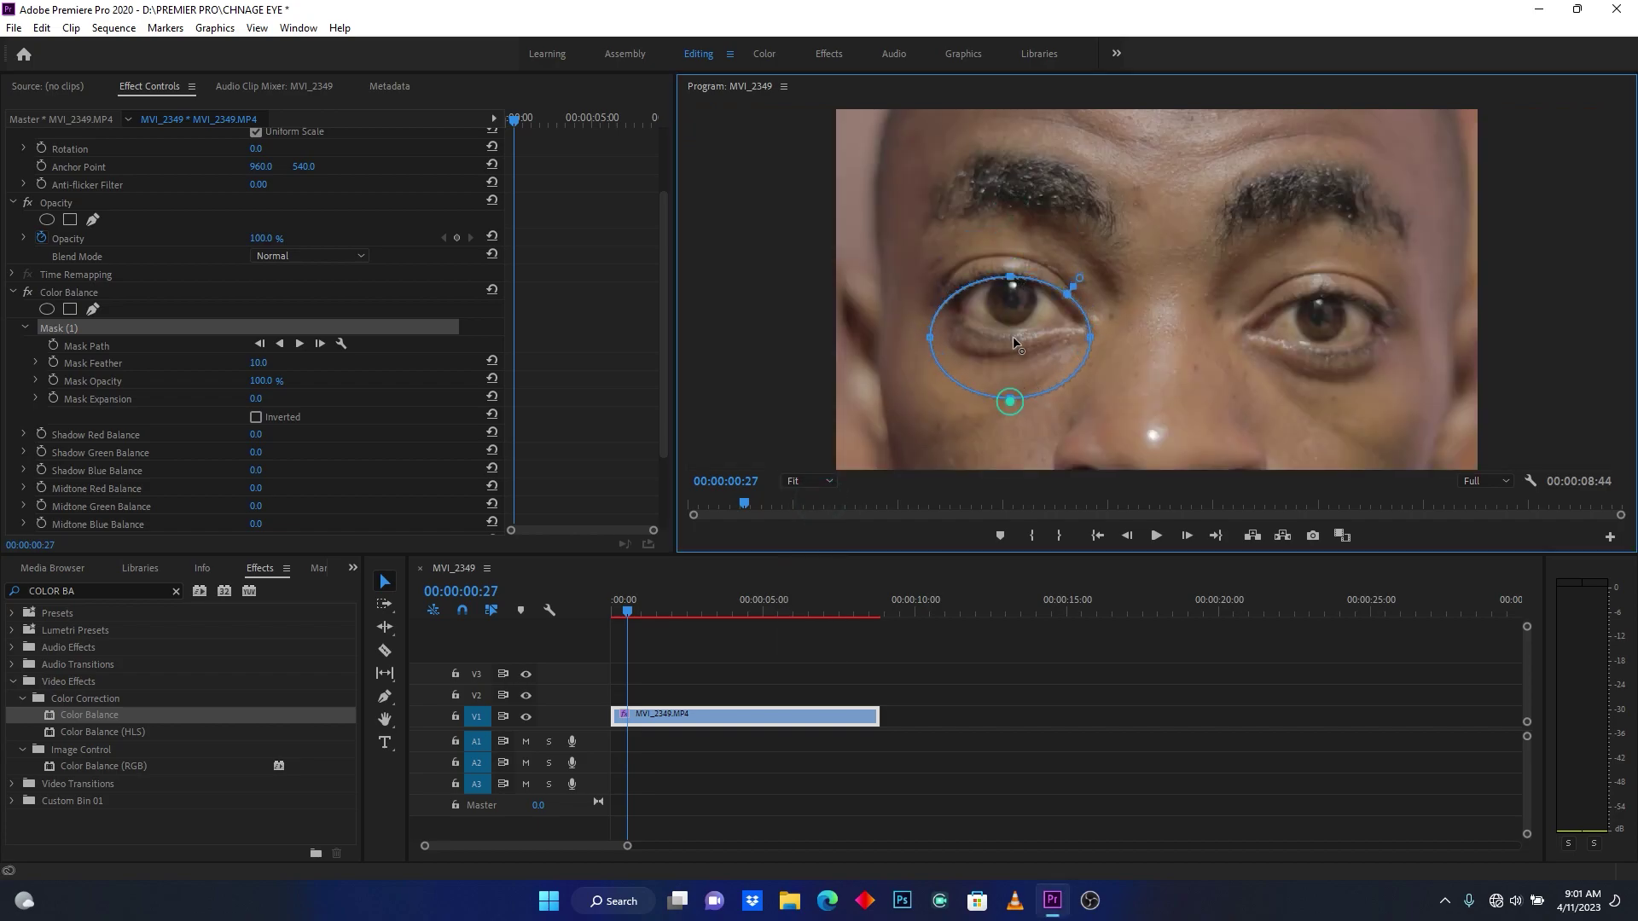
pyautogui.moveTo(1010, 401); pyautogui.dragTo(1041, 301)
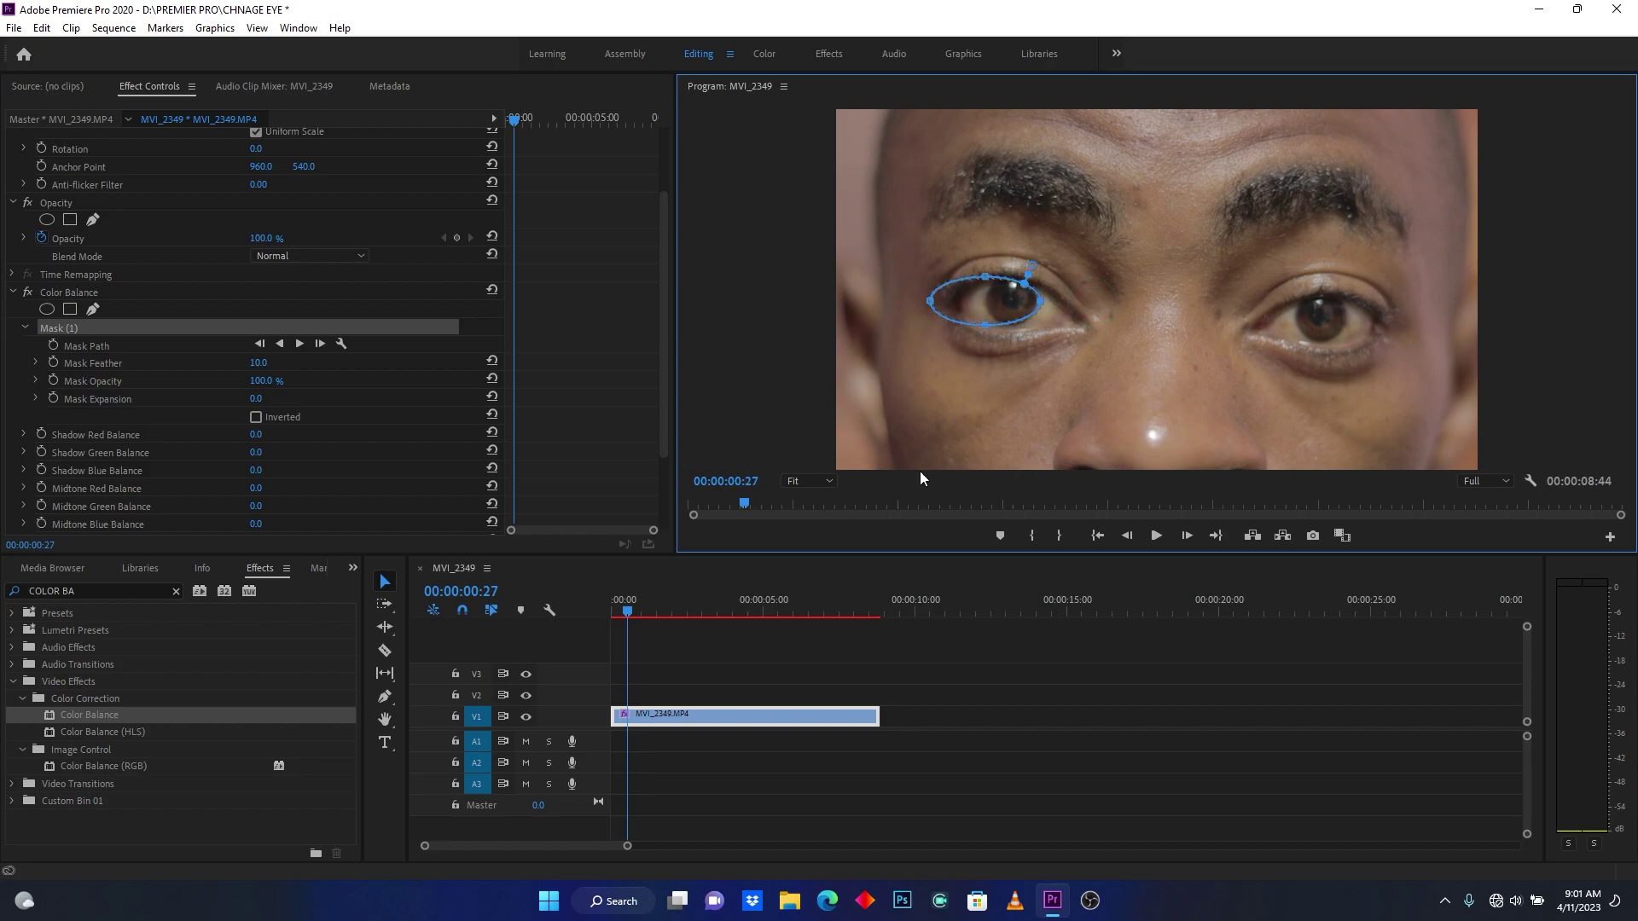
# At 100% zoom, shrink the mask into a tight circle around the iris
pyautogui.click(824, 483)
pyautogui.click(816, 593)
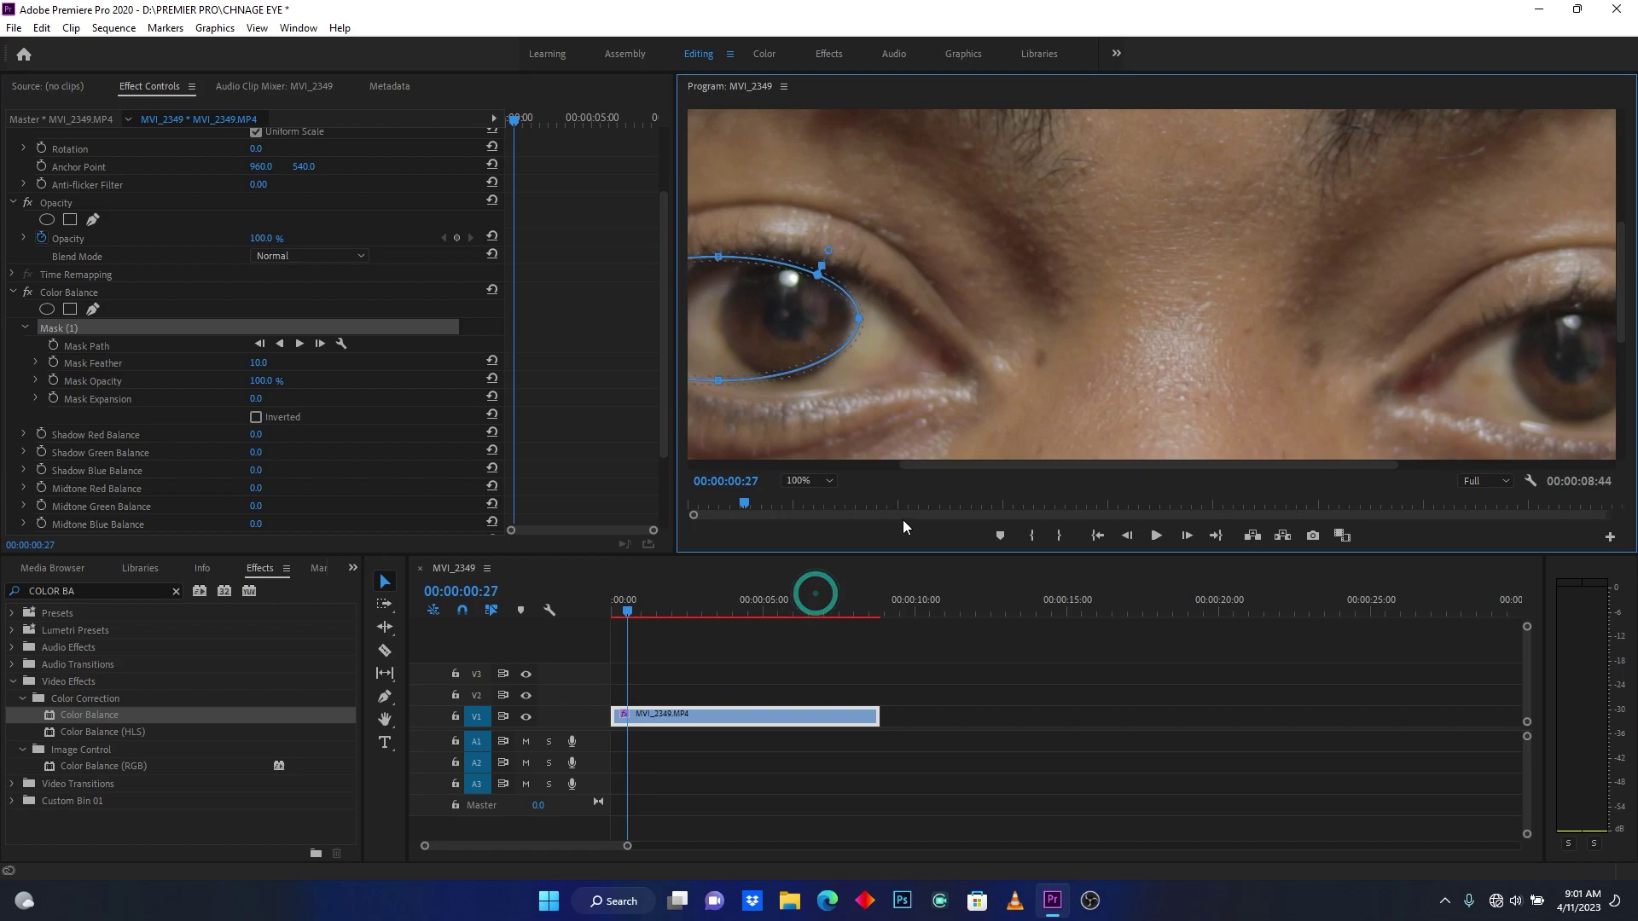
pyautogui.moveTo(981, 465); pyautogui.dragTo(904, 469)
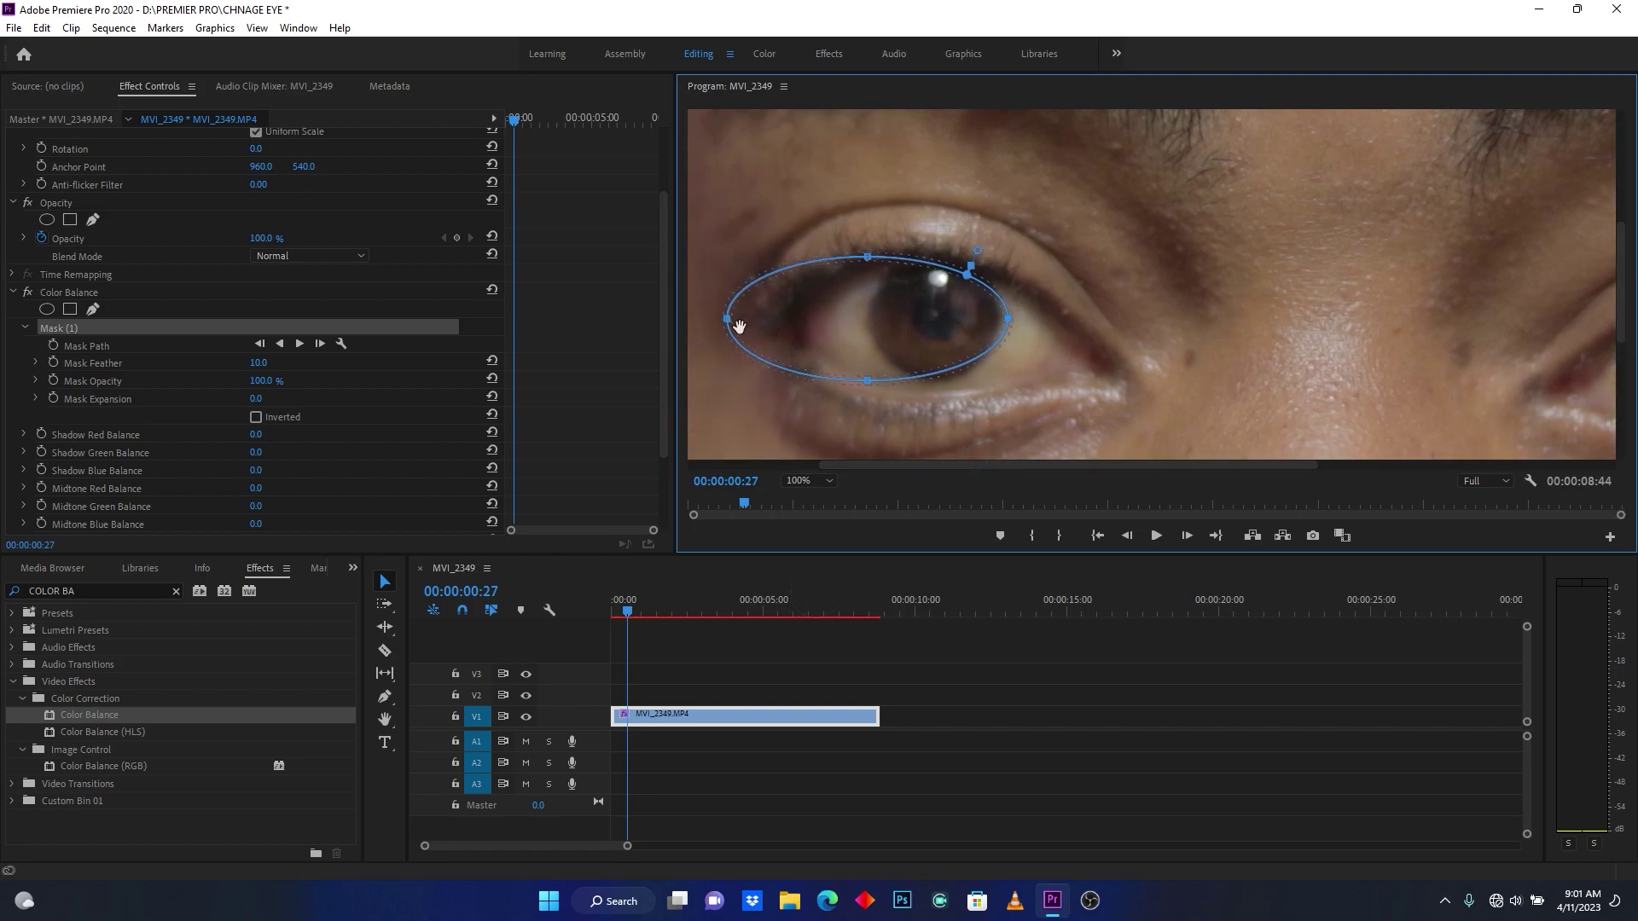
pyautogui.moveTo(727, 320); pyautogui.dragTo(933, 318)
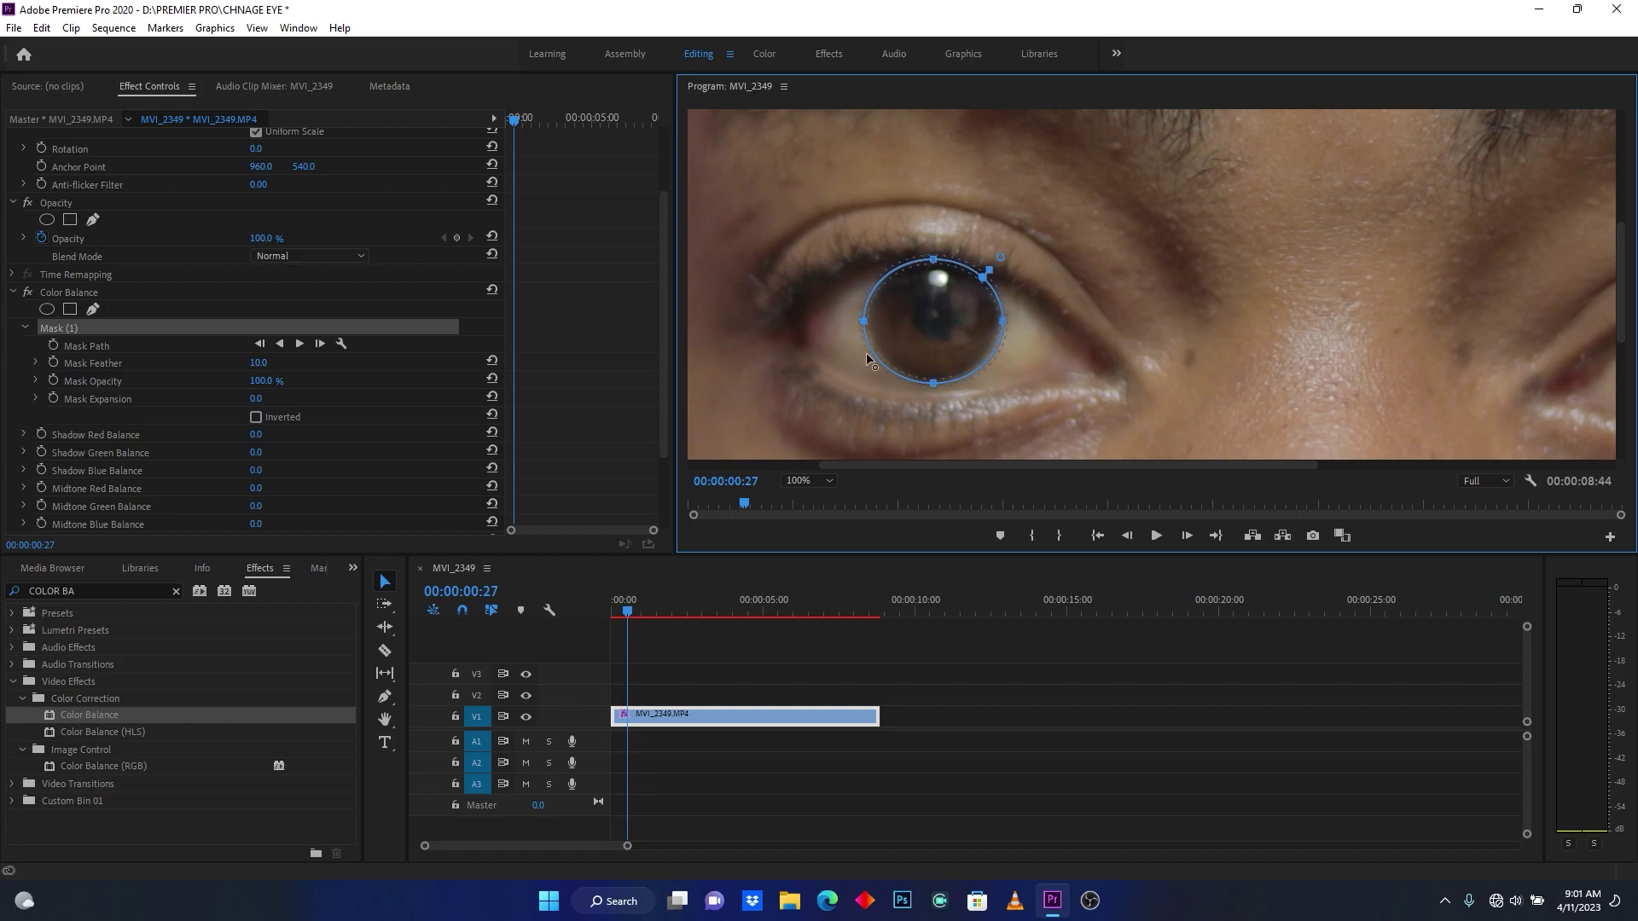
pyautogui.moveTo(663, 323); pyautogui.dragTo(662, 412)
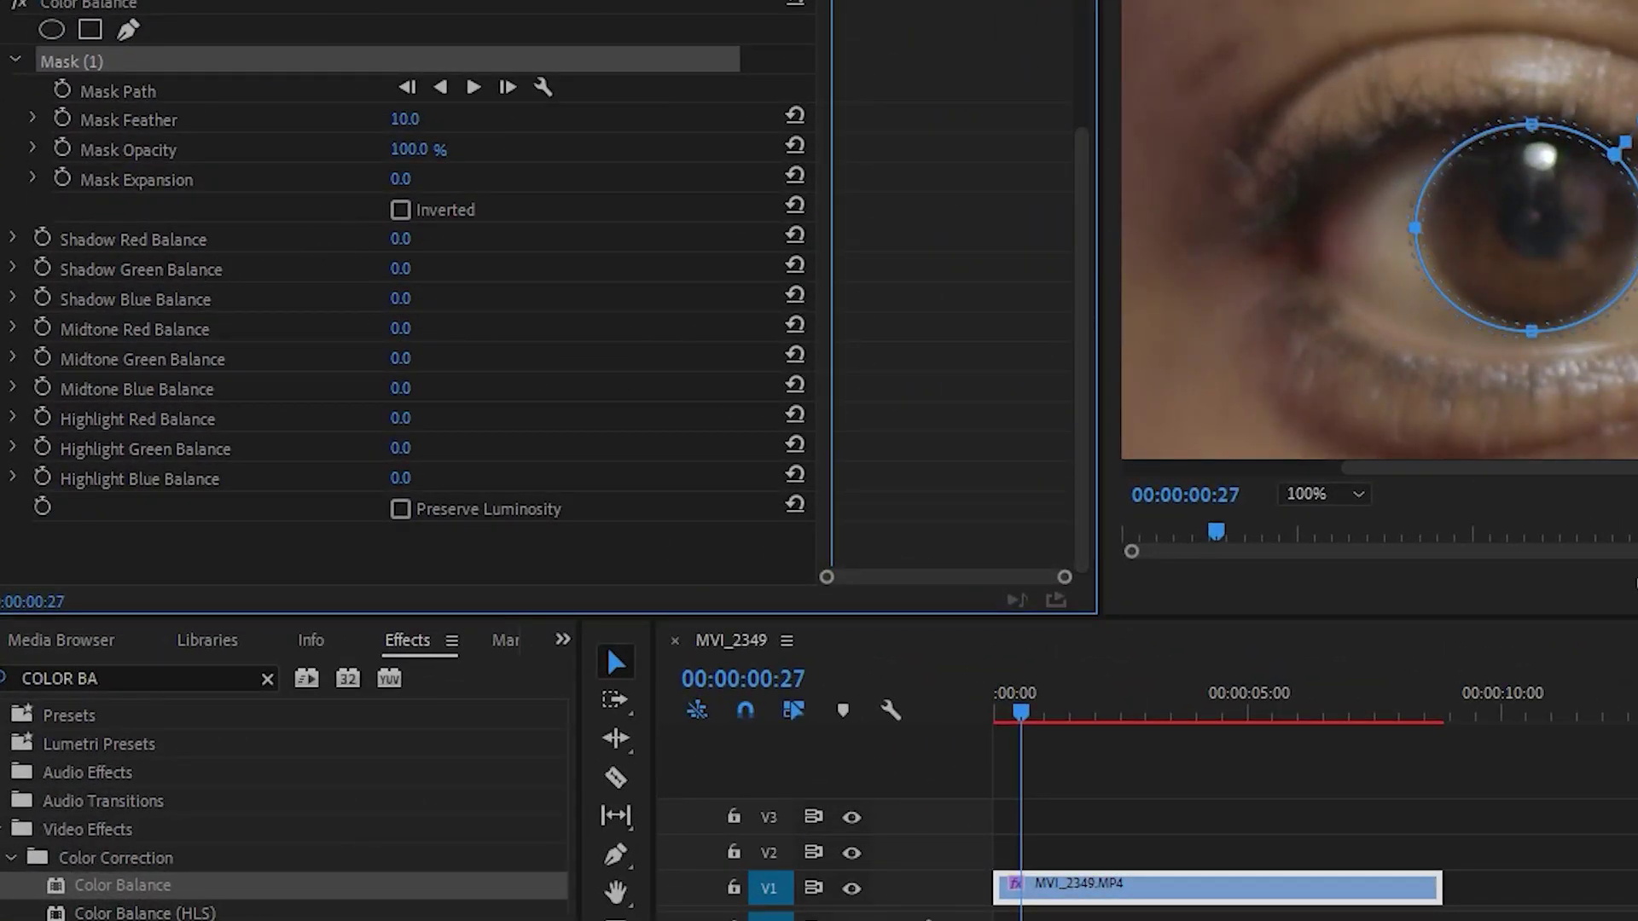
# Set Color Balance Shadow Red 100, Midtone Red 64 and Highlight Red 76
pyautogui.moveTo(400, 240); pyautogui.dragTo(512, 240)
pyautogui.click(402, 239)
pyautogui.moveTo(394, 334); pyautogui.dragTo(480, 335)
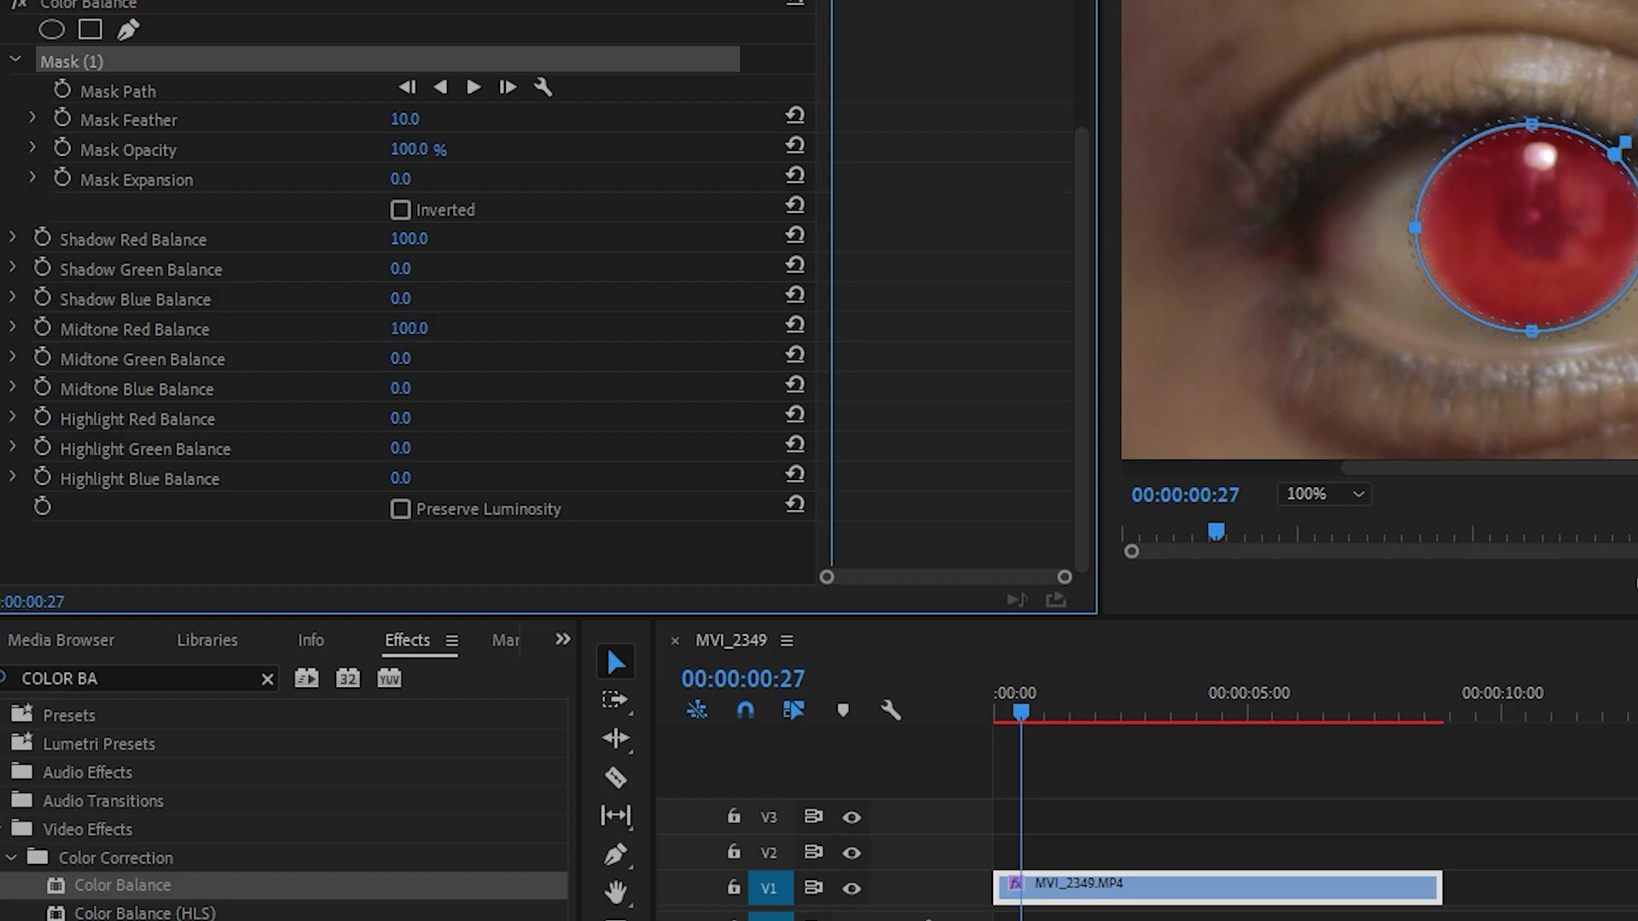
pyautogui.click(426, 326)
pyautogui.moveTo(400, 418); pyautogui.dragTo(461, 418)
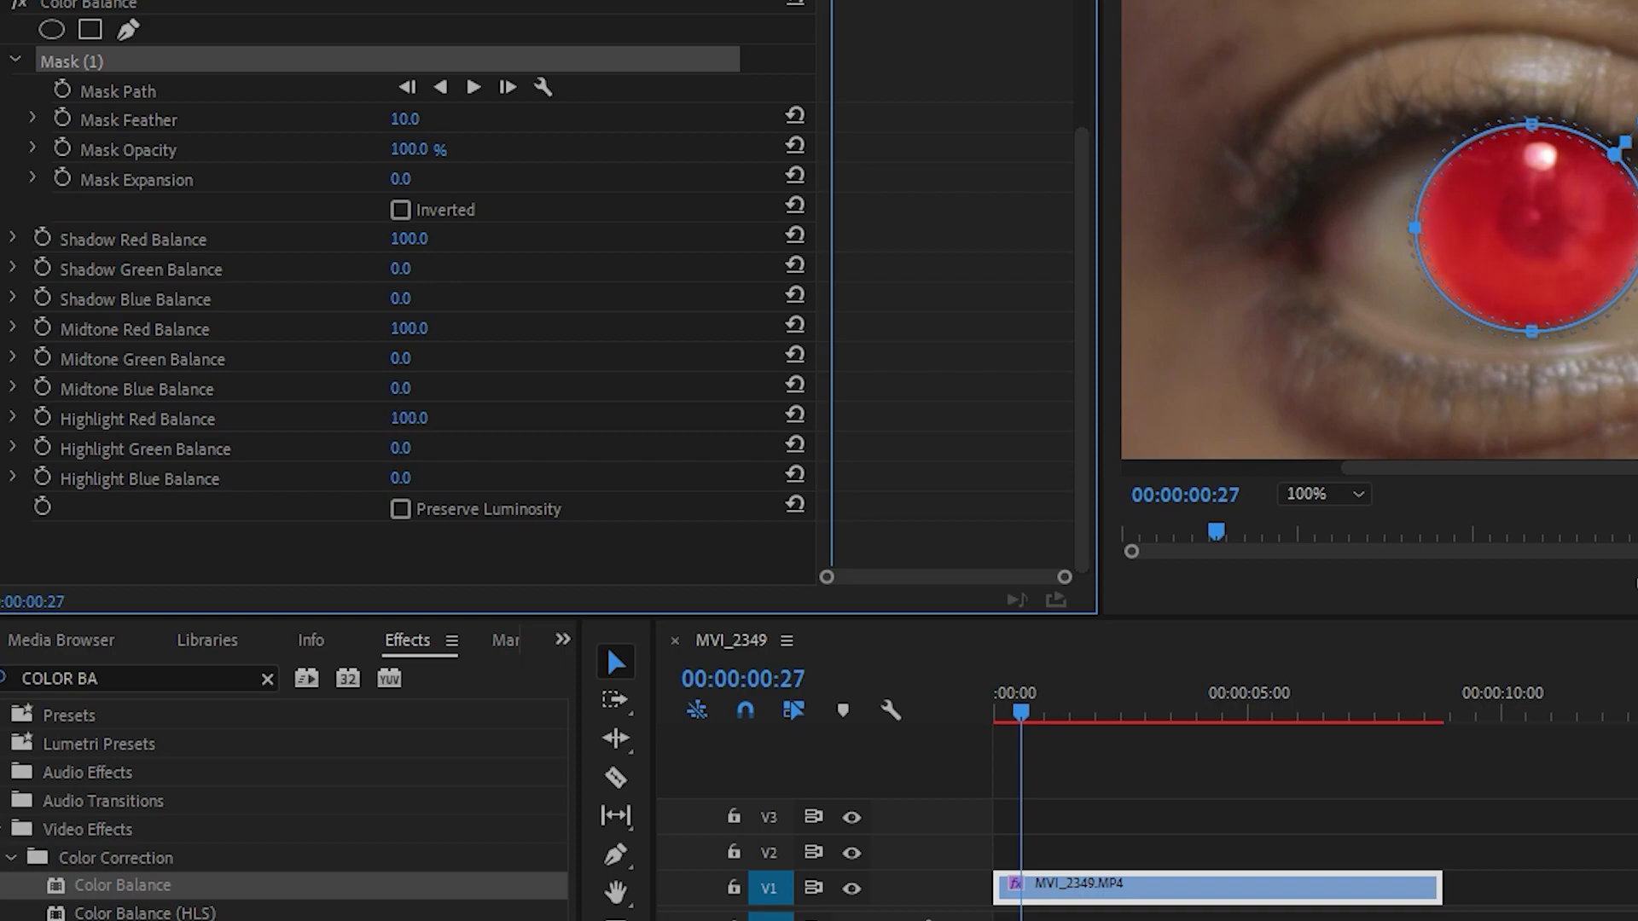
pyautogui.moveTo(461, 418); pyautogui.dragTo(440, 418)
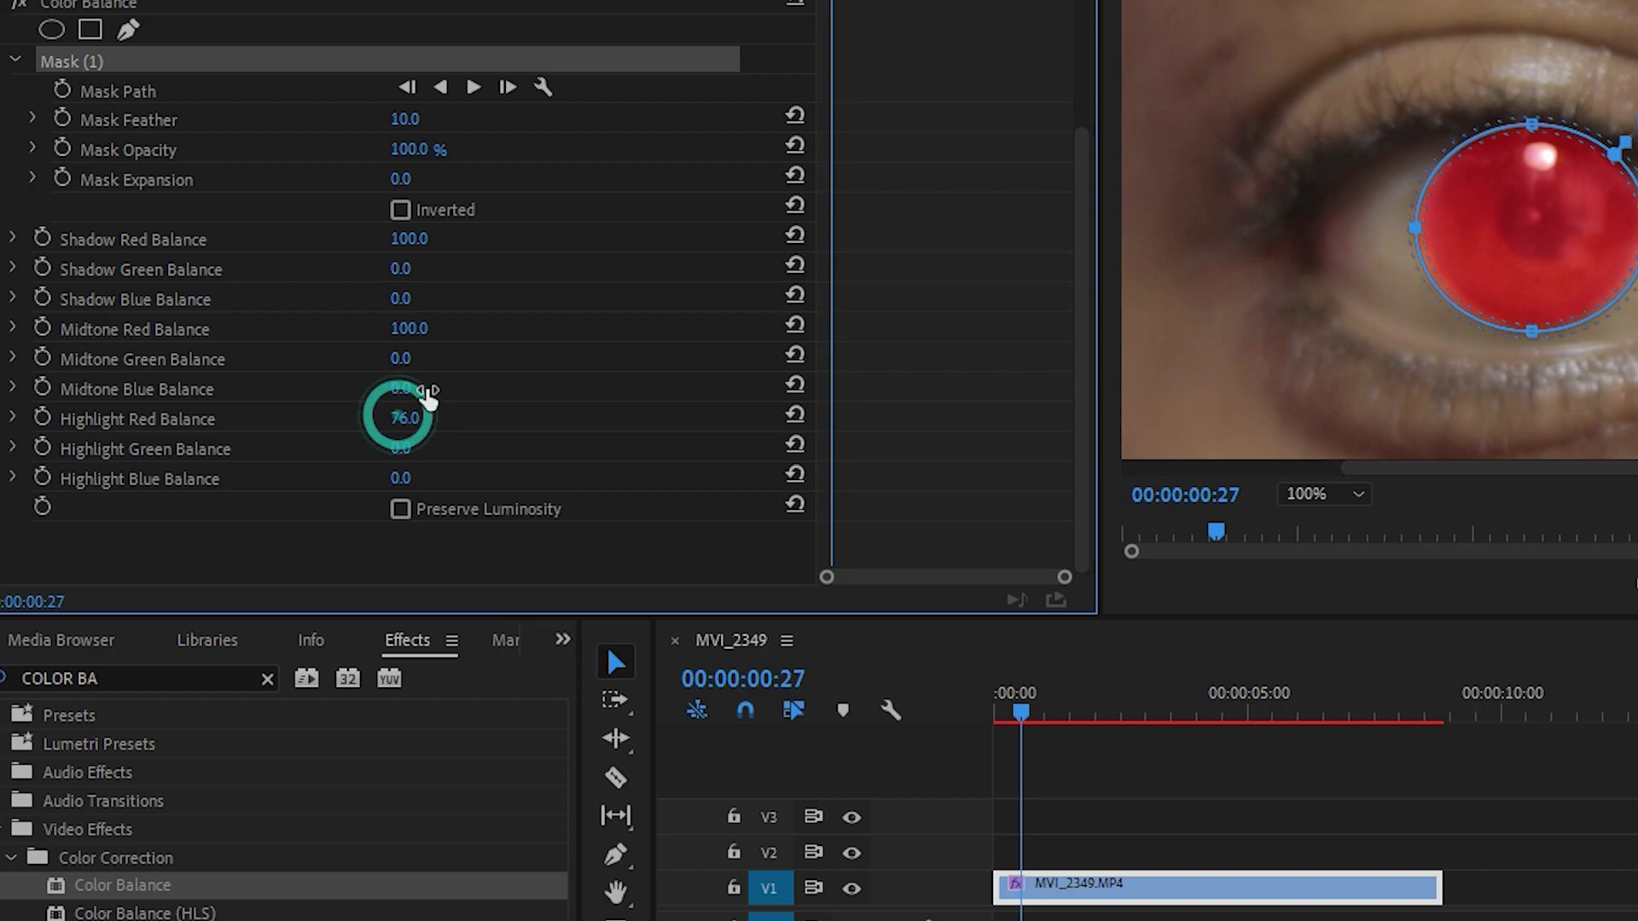
pyautogui.moveTo(409, 329); pyautogui.dragTo(397, 330)
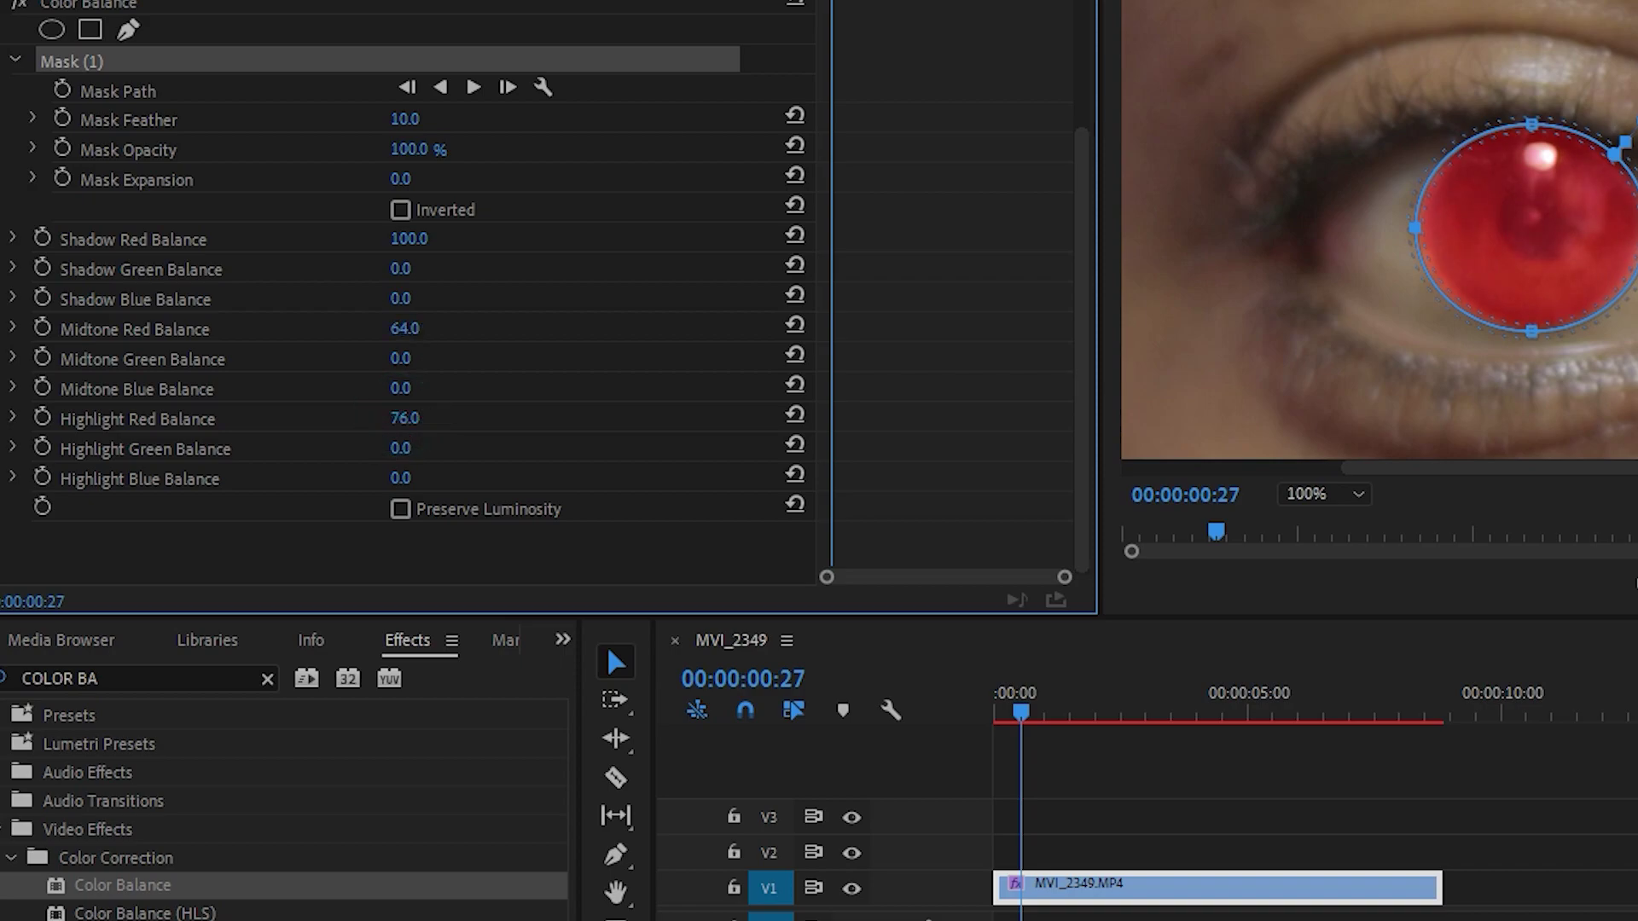
pyautogui.moveTo(410, 330)
pyautogui.mouseDown()
pyautogui.moveTo(428, 326)
pyautogui.moveTo(410, 333)
pyautogui.mouseUp()
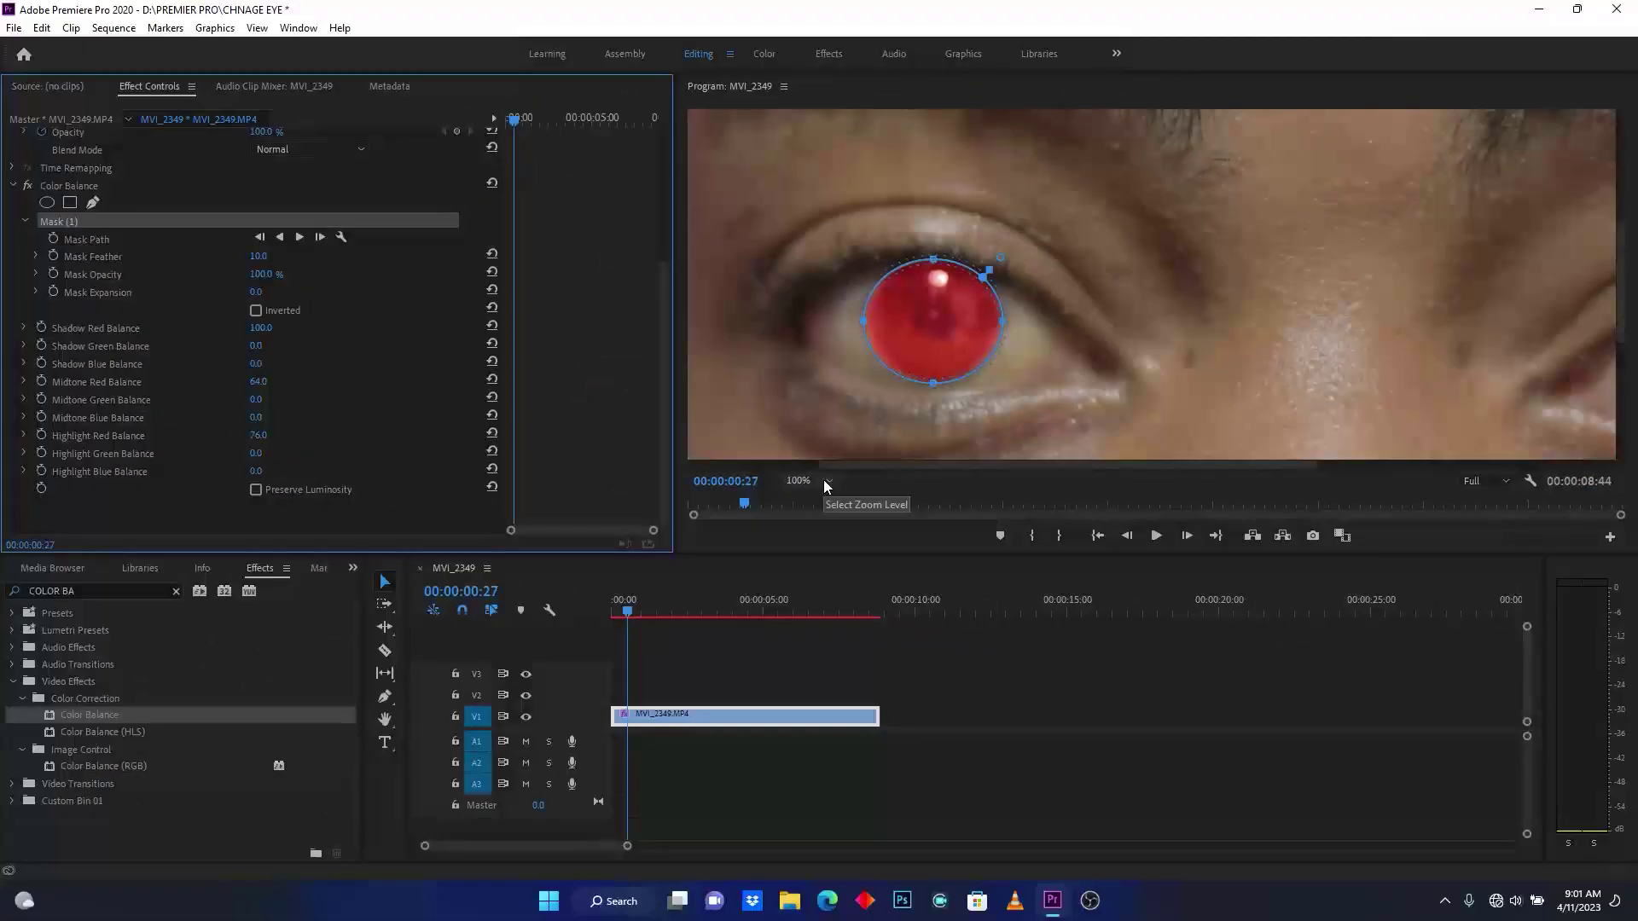
# Fit the face in the monitor, reselect the clip and set Mask Feather to 29
pyautogui.click(1356, 494)
pyautogui.click(815, 499)
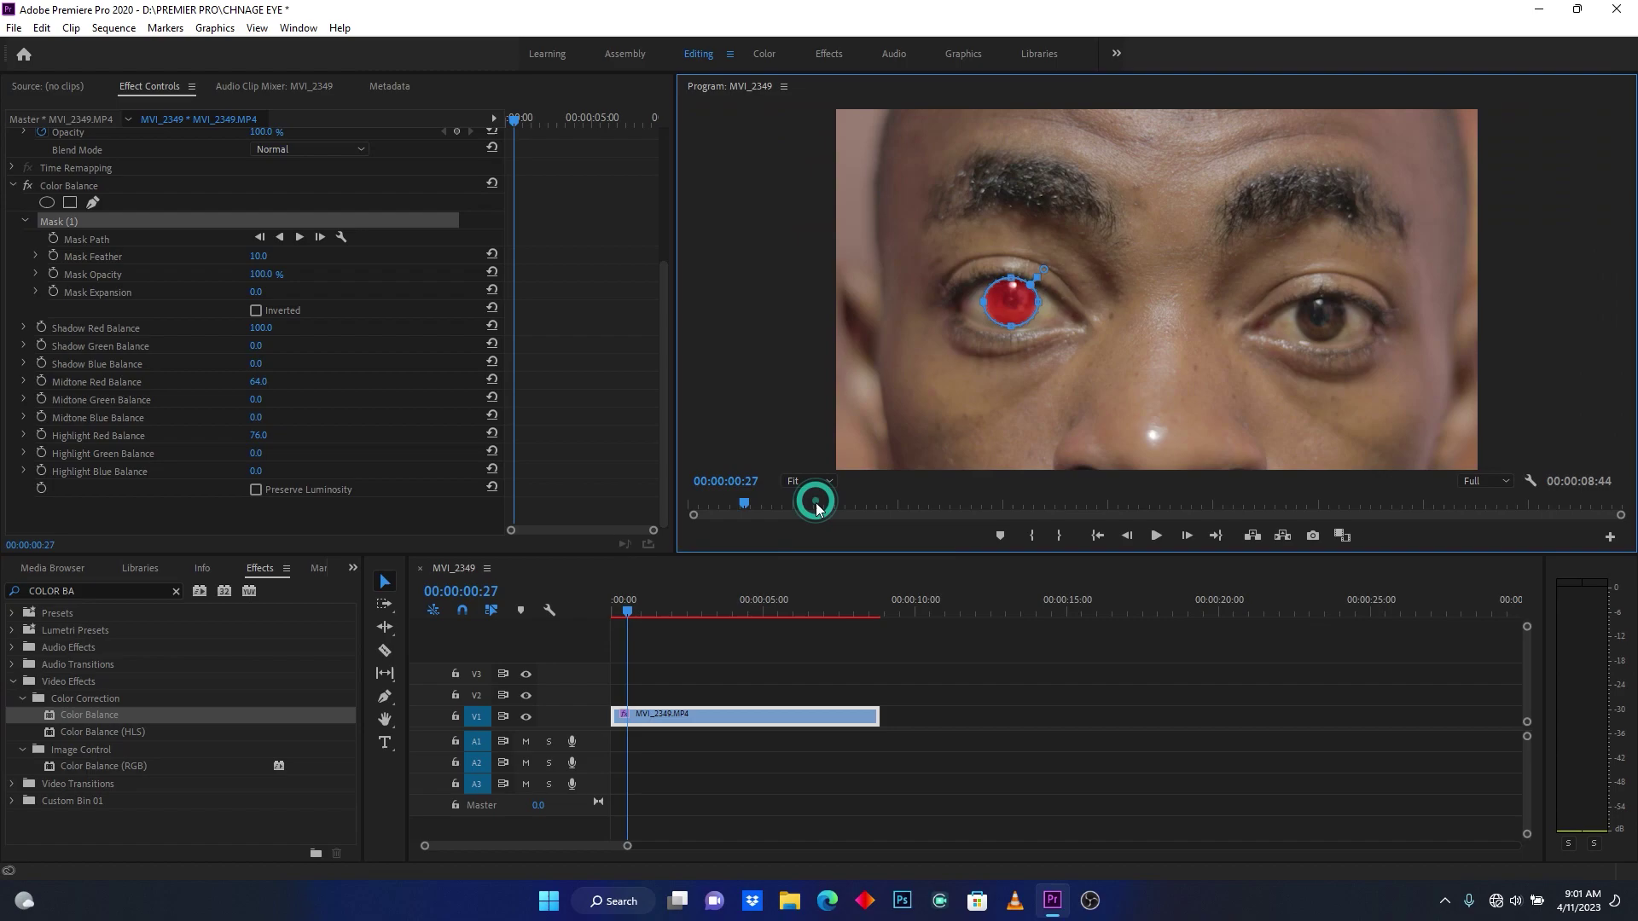
pyautogui.click(853, 664)
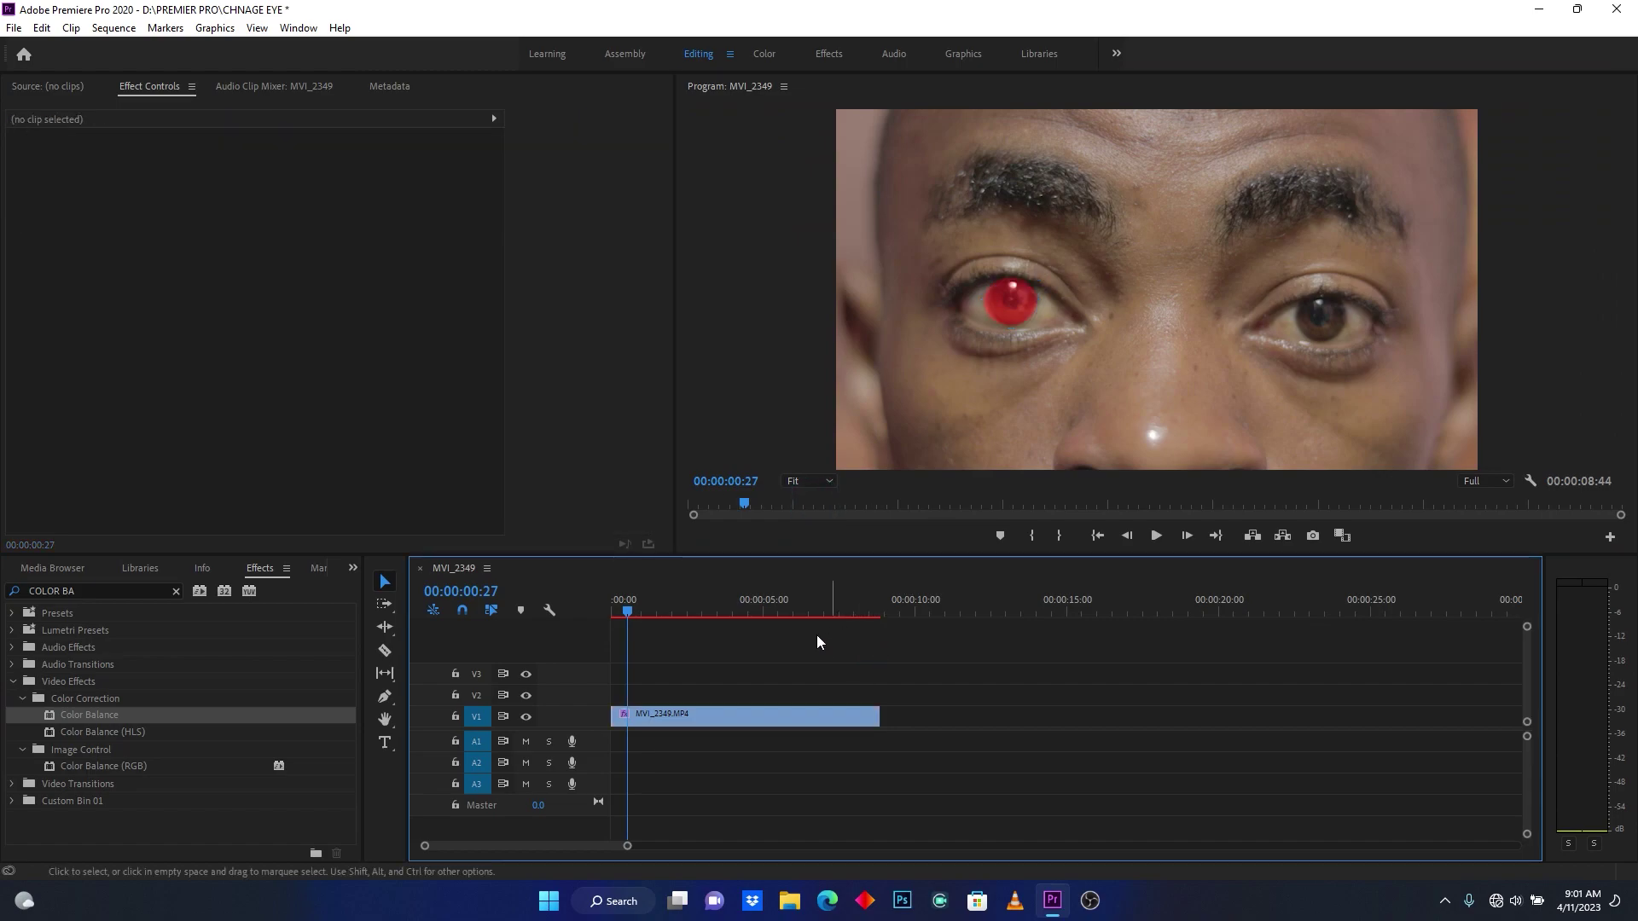
pyautogui.click(744, 715)
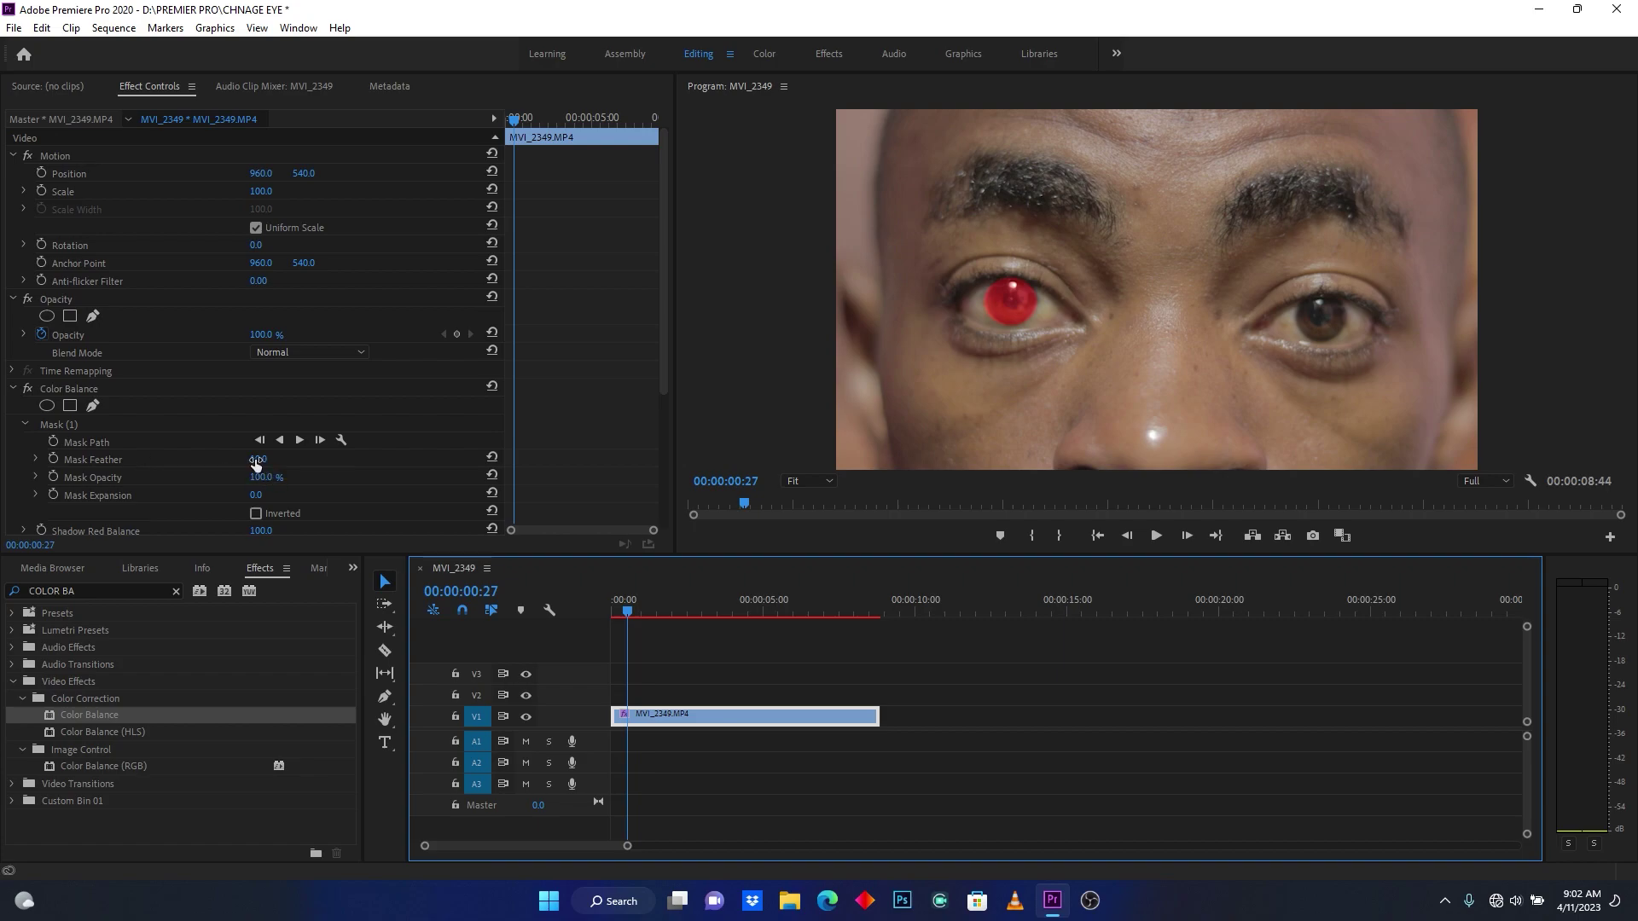
pyautogui.moveTo(258, 459); pyautogui.dragTo(281, 459)
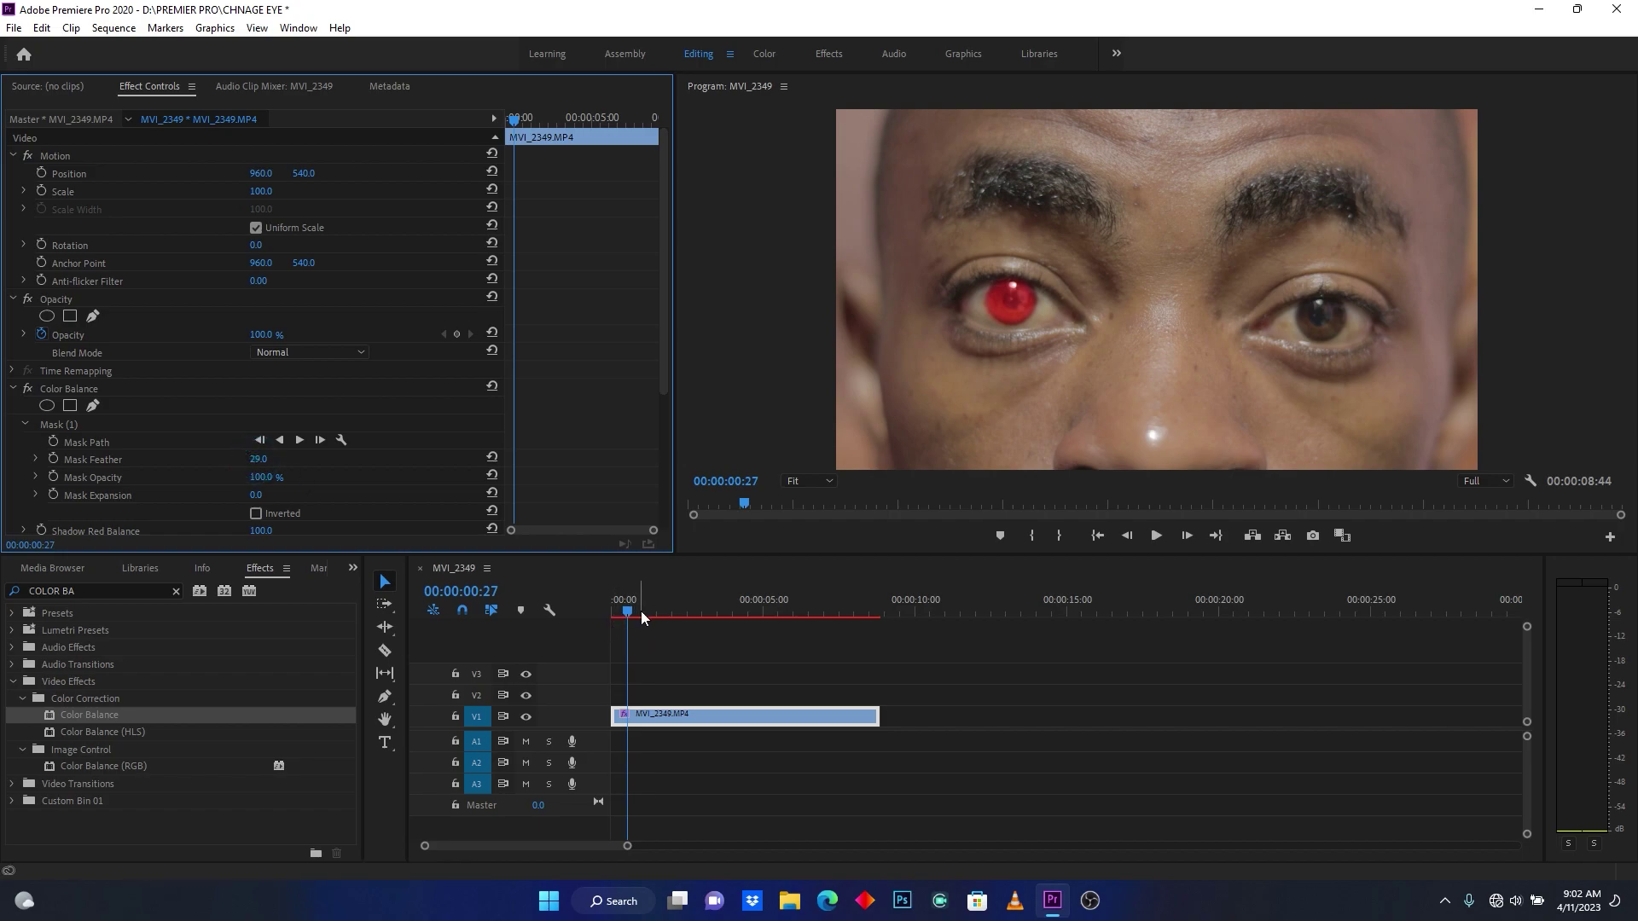
# At the clip's first frame, enable Mask Path keyframing and nudge Mask (1) onto the left iris
pyautogui.moveTo(641, 613); pyautogui.dragTo(604, 616)
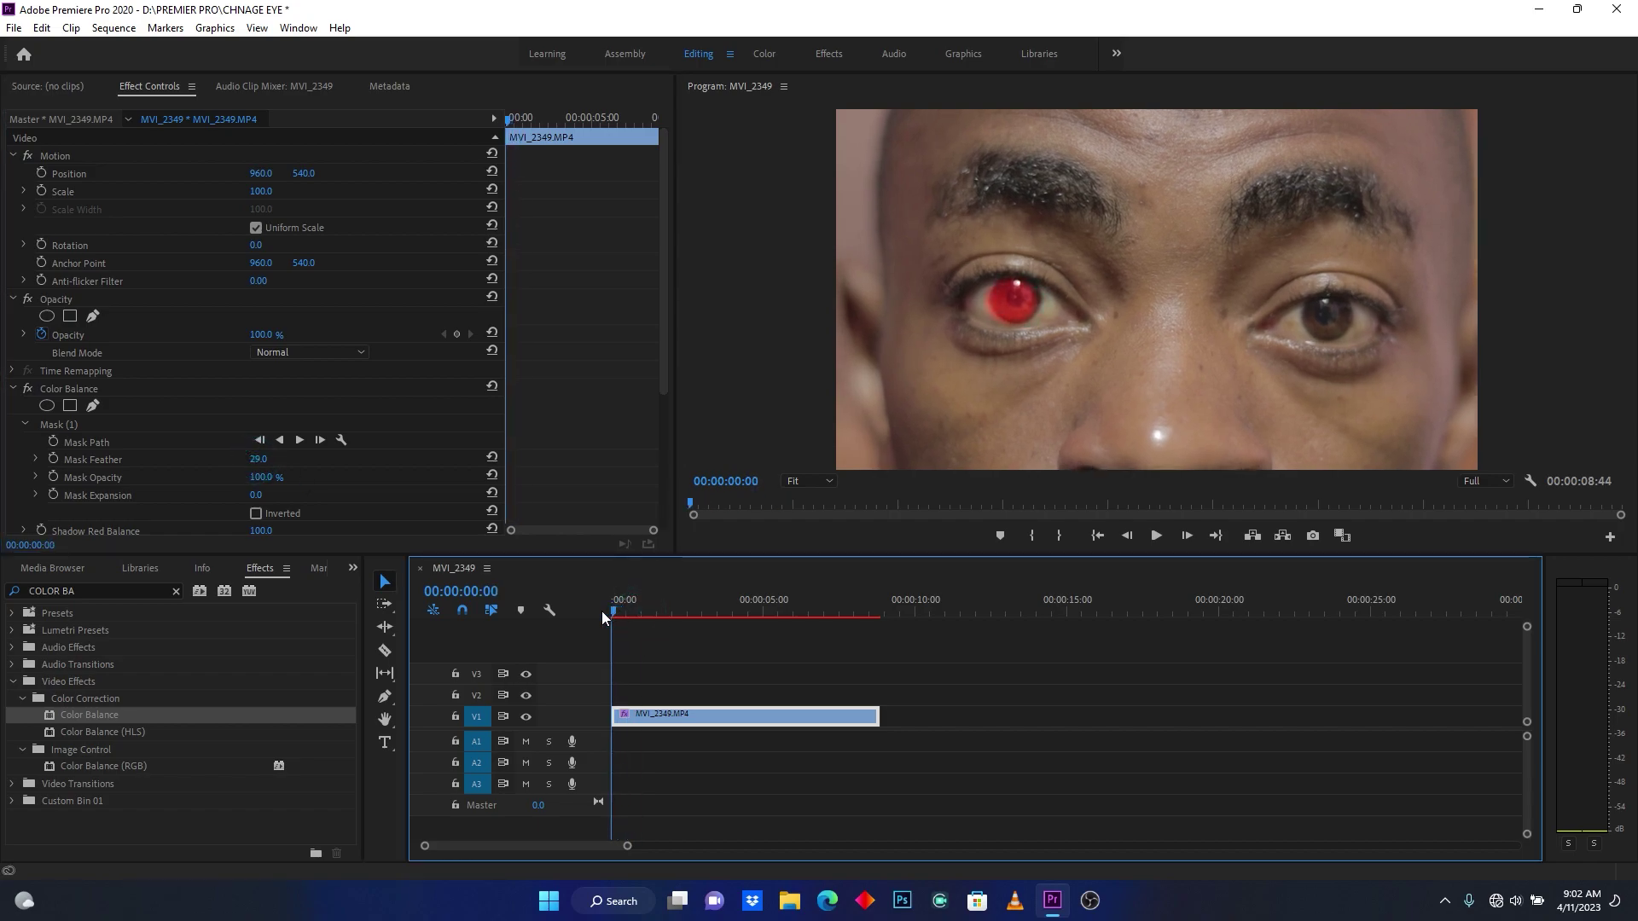
pyautogui.click(54, 442)
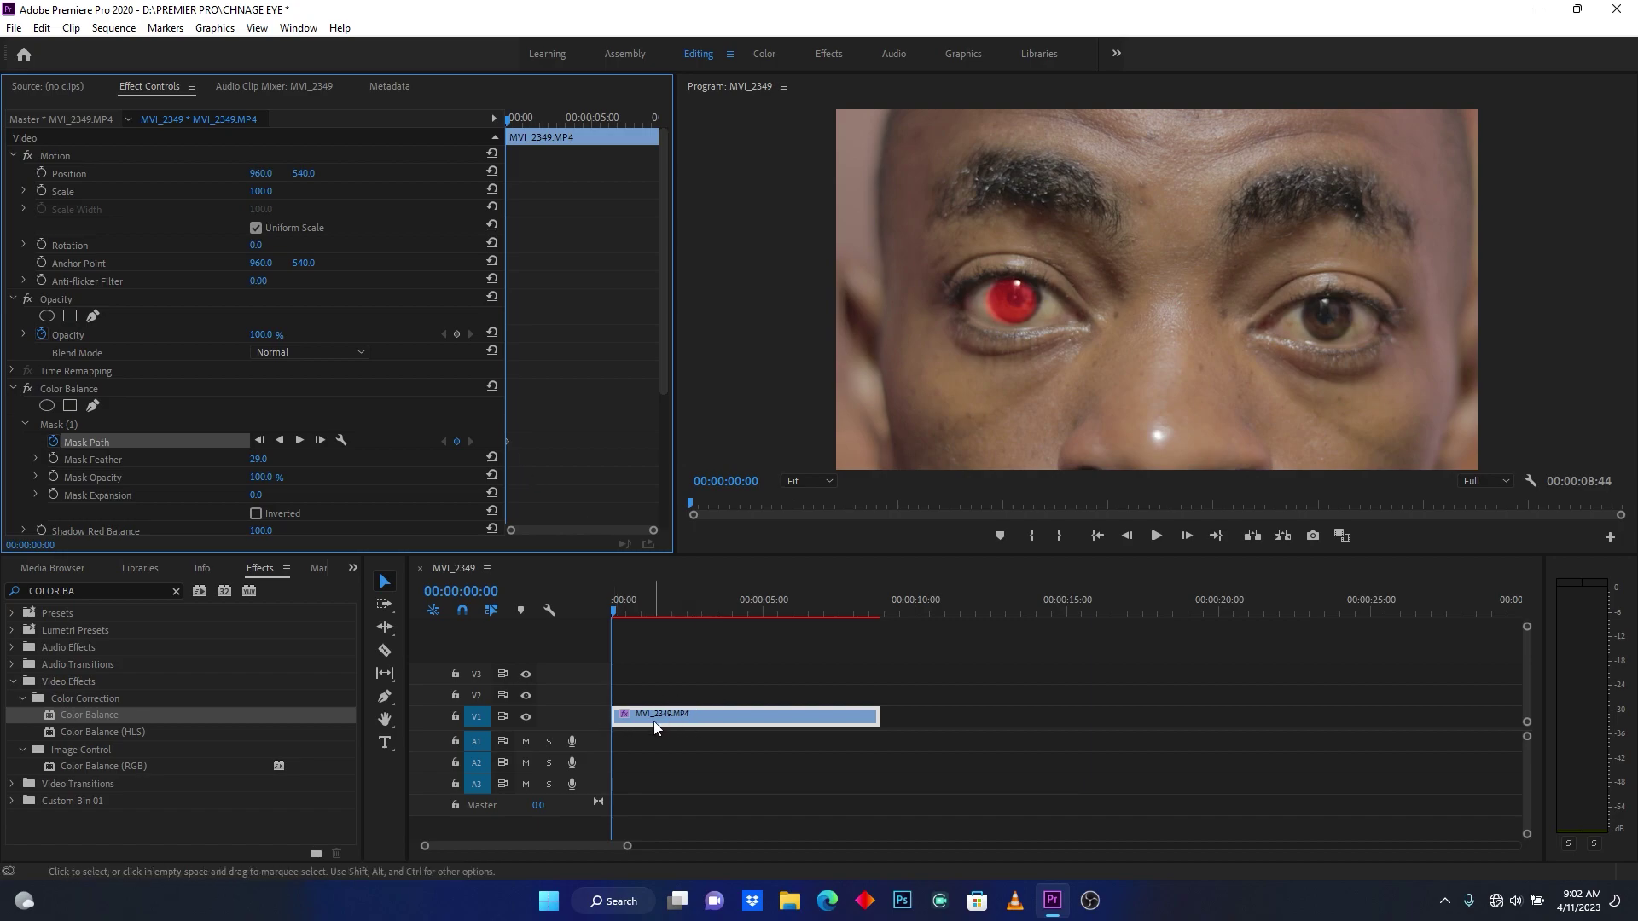
pyautogui.click(73, 428)
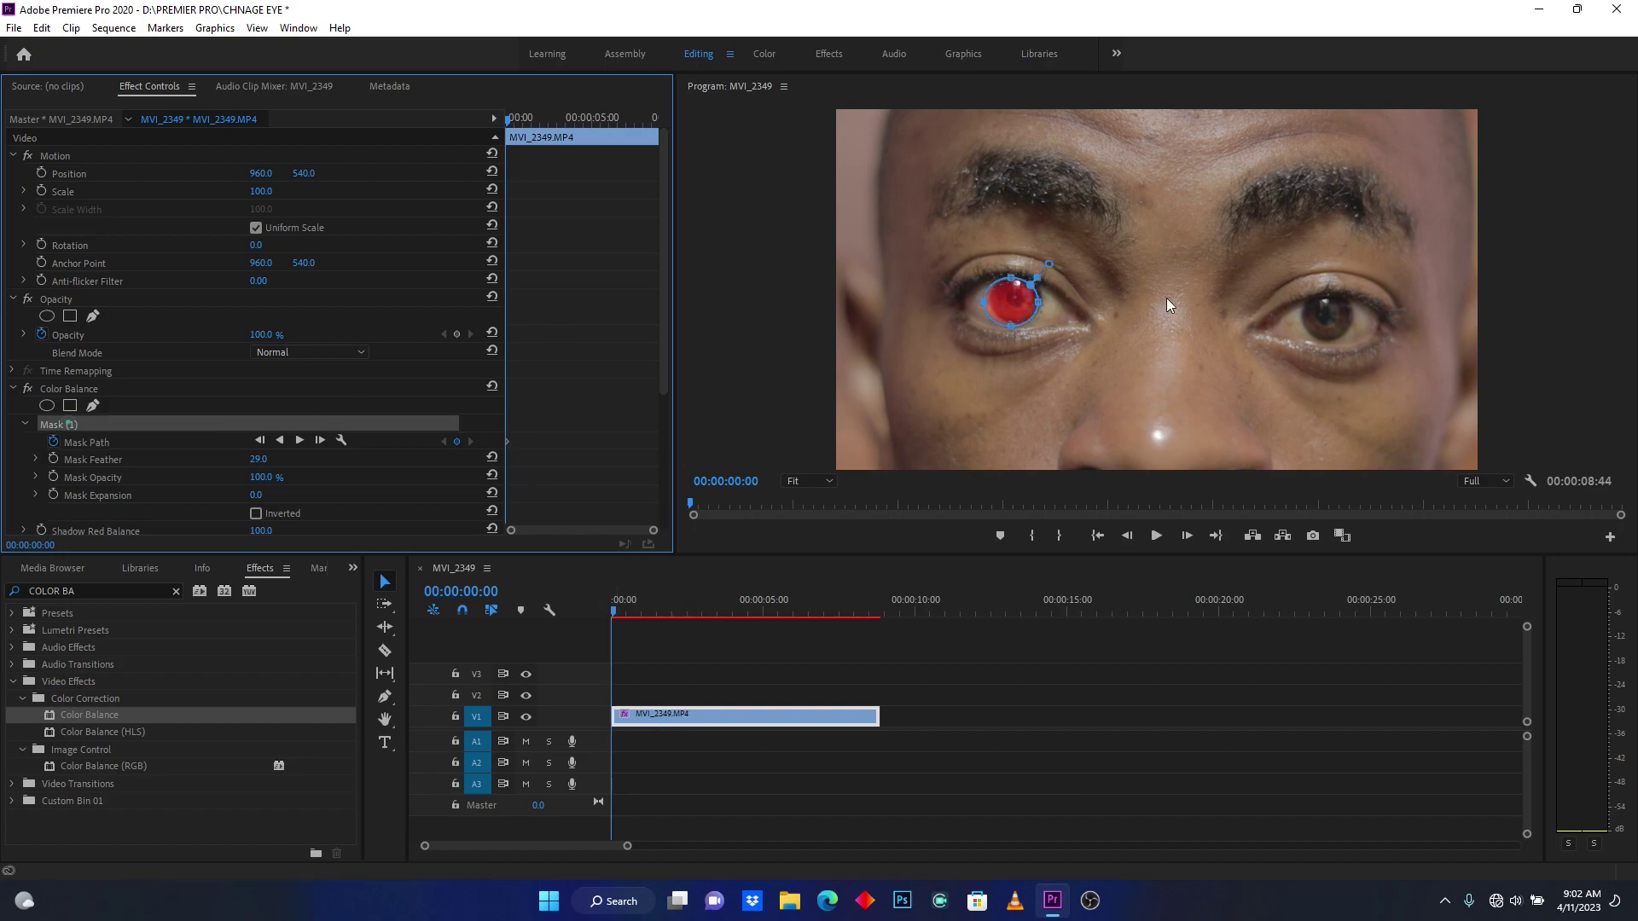
pyautogui.moveTo(1007, 295); pyautogui.dragTo(1017, 299)
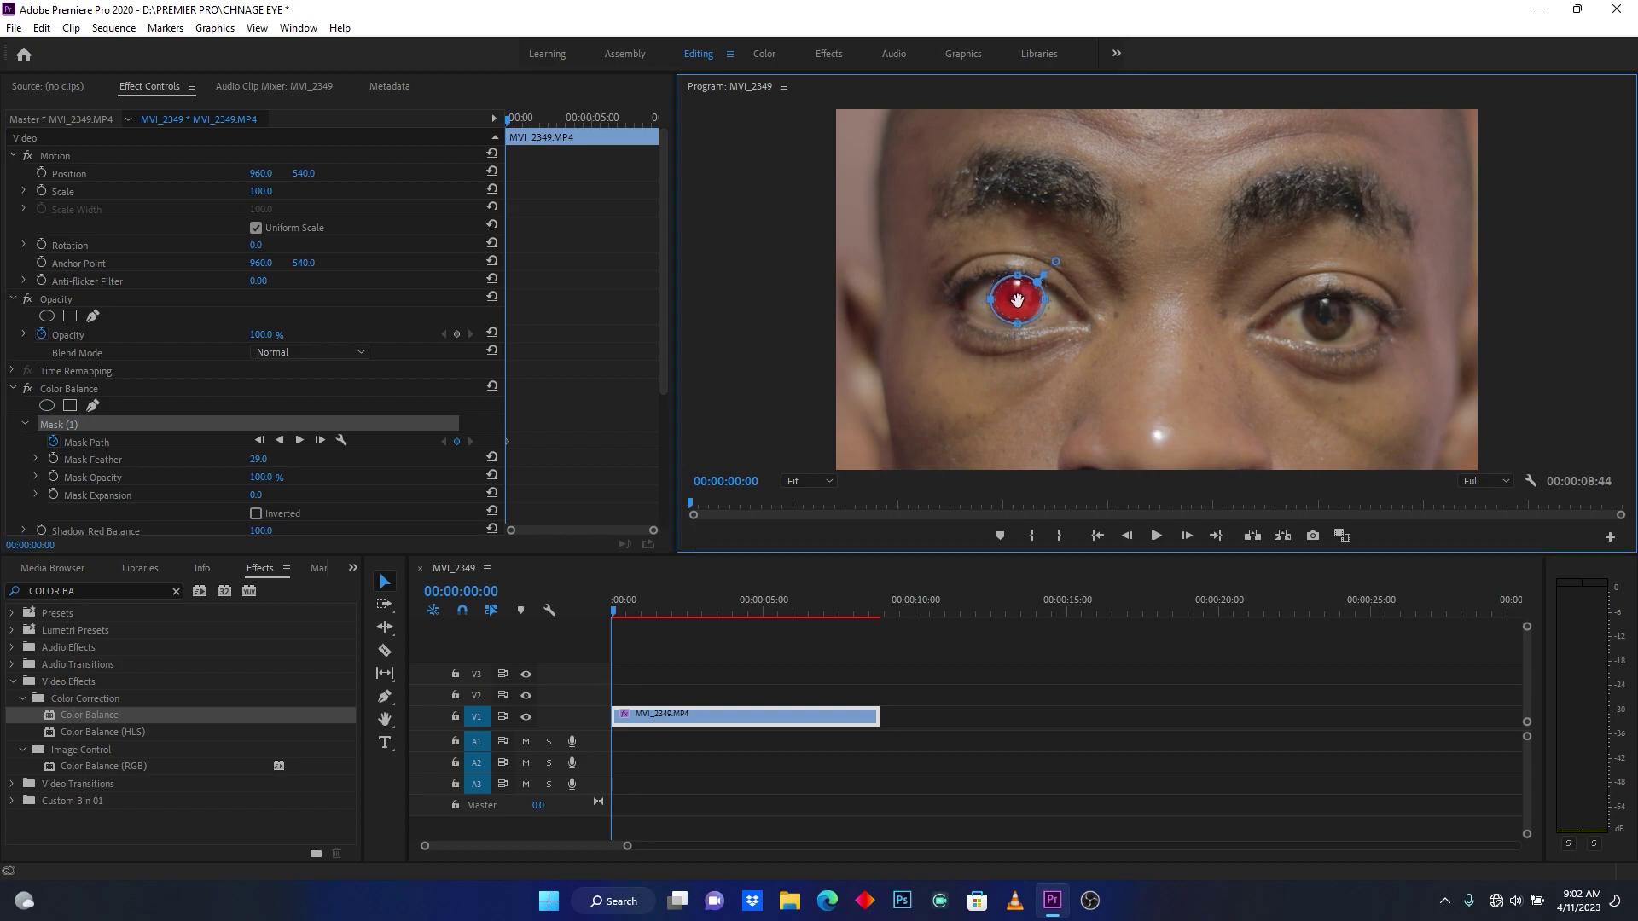
pyautogui.click(1023, 403)
# Preview the red iris without outlines over the first few frames
pyautogui.click(816, 682)
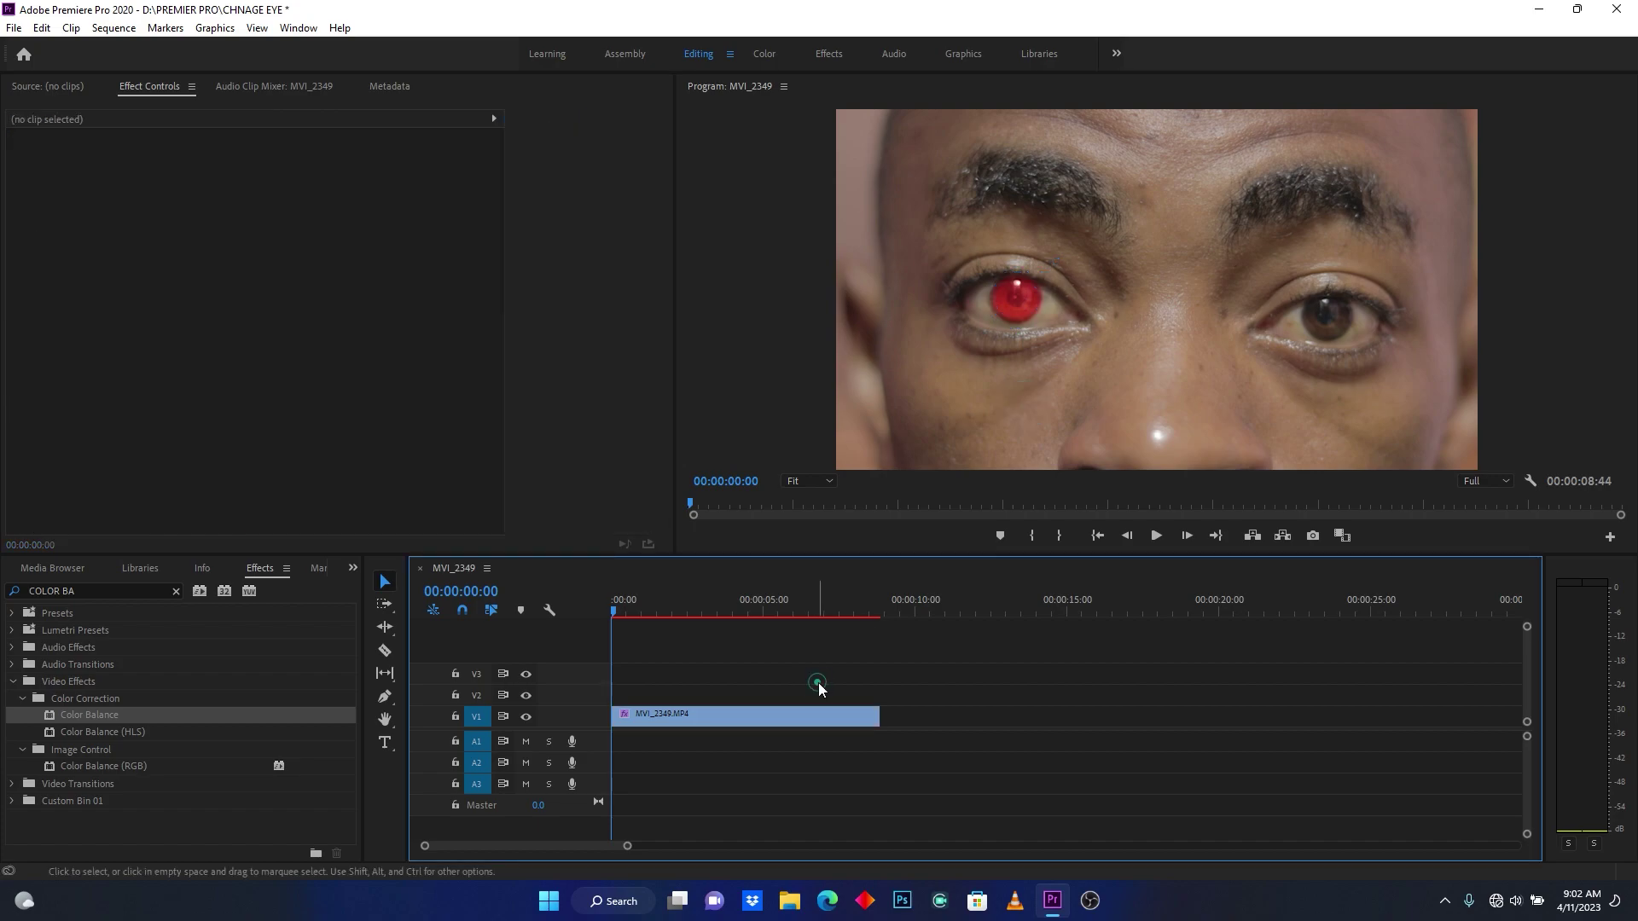
pyautogui.click(791, 719)
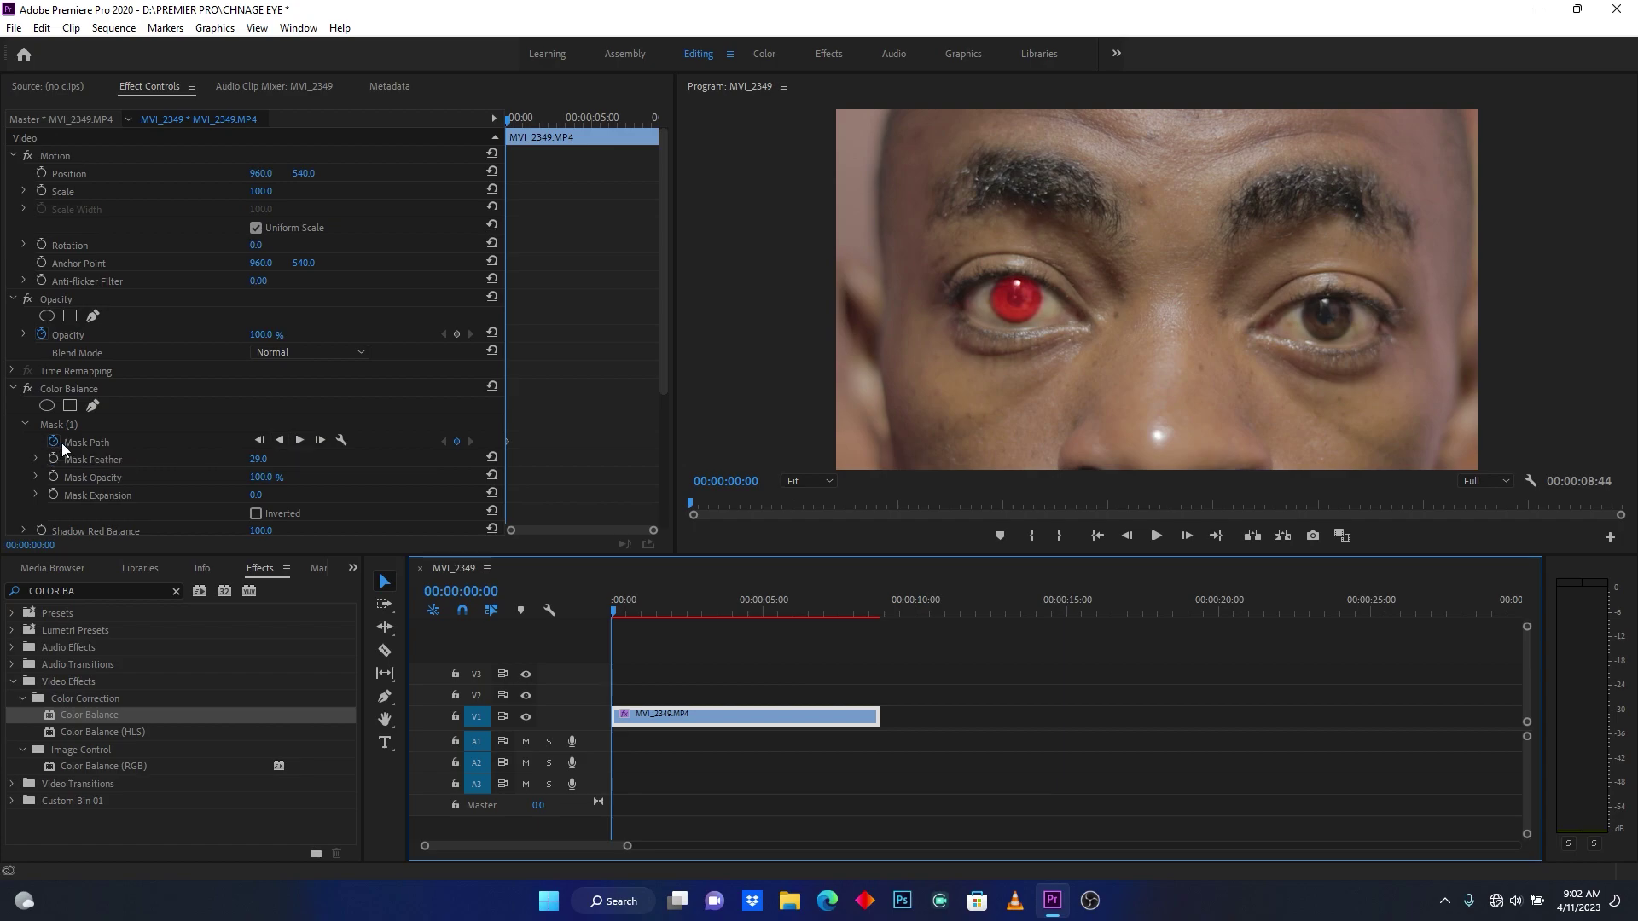
pyautogui.moveTo(638, 605); pyautogui.dragTo(601, 606)
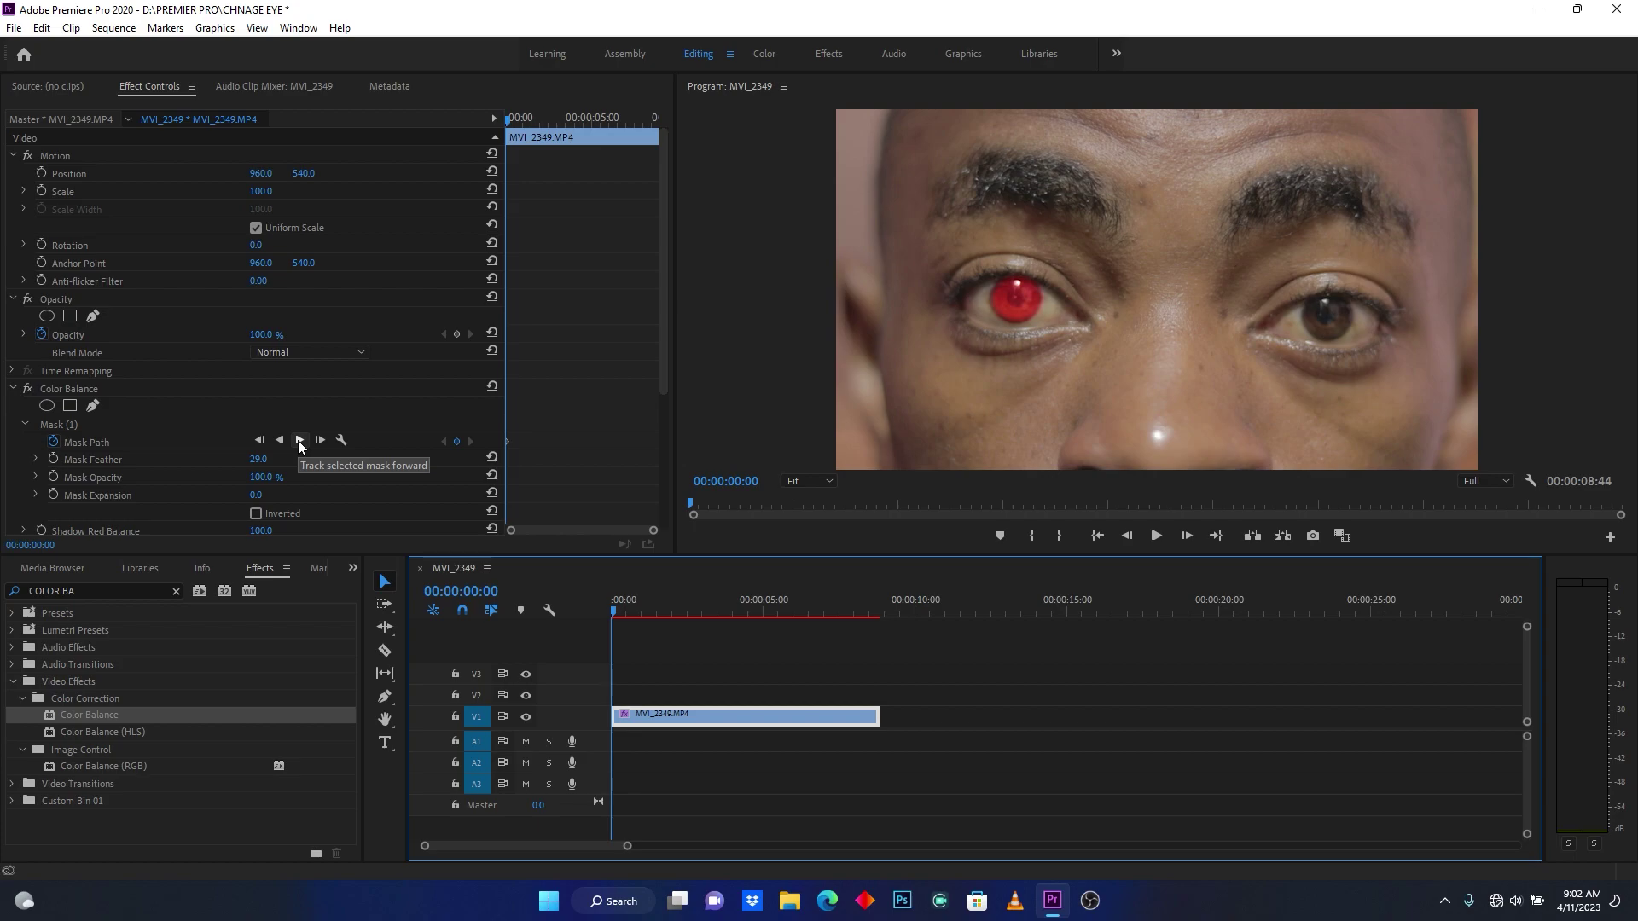
# Track Mask (1) forward through the clip, then scrub back to the start to check it
pyautogui.click(299, 441)
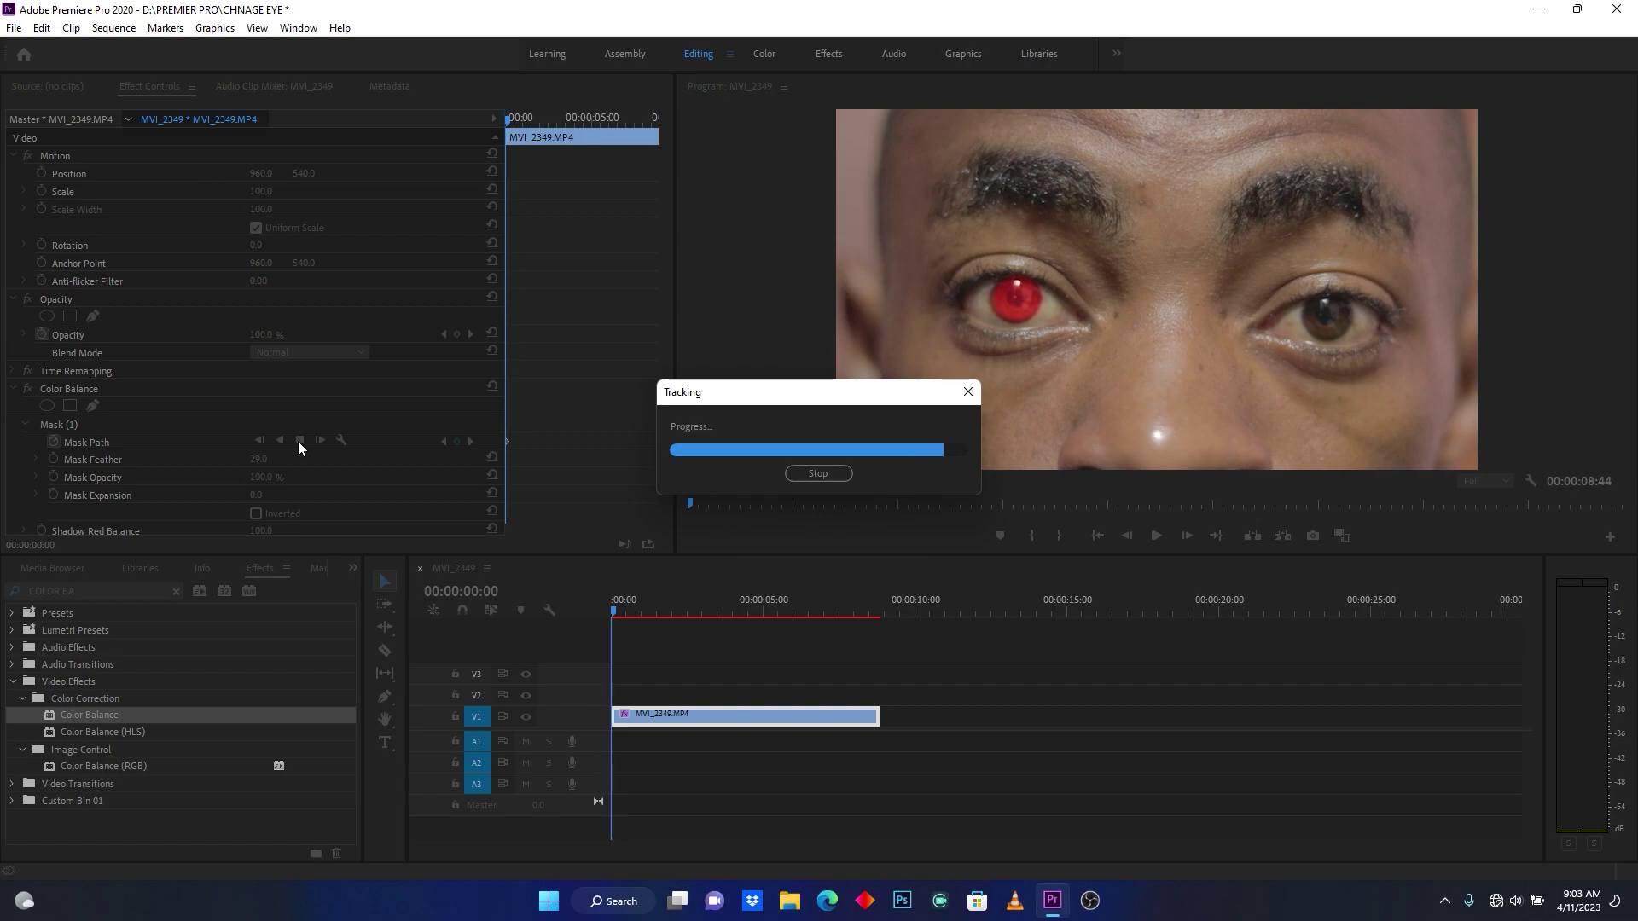
pyautogui.moveTo(879, 609); pyautogui.dragTo(851, 614)
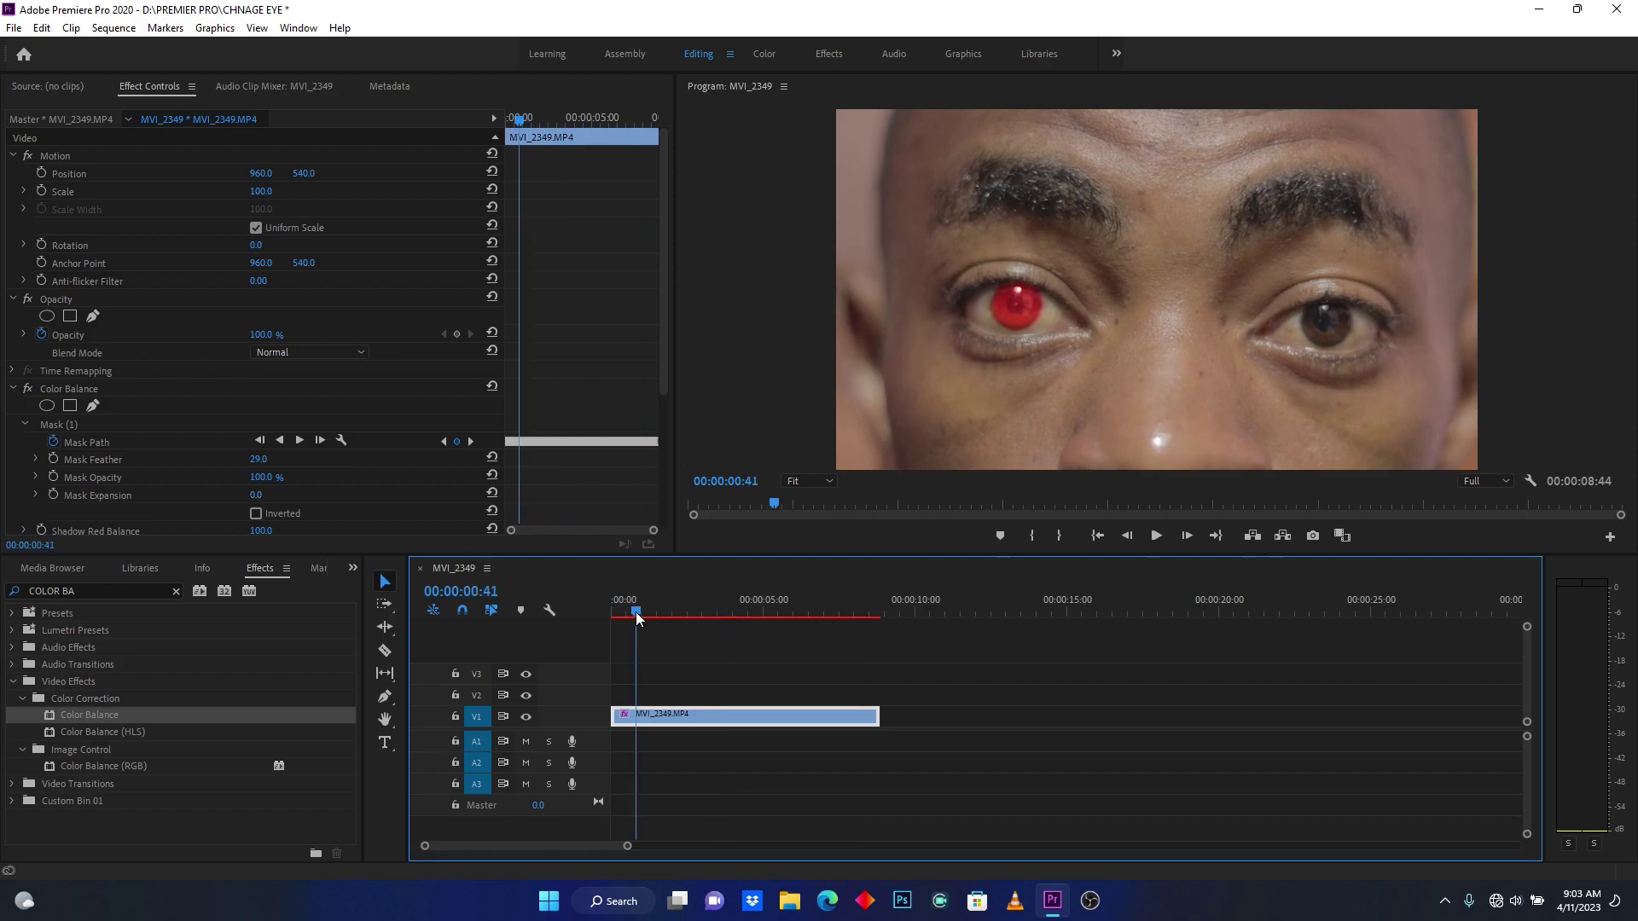
pyautogui.moveTo(643, 606); pyautogui.dragTo(607, 611)
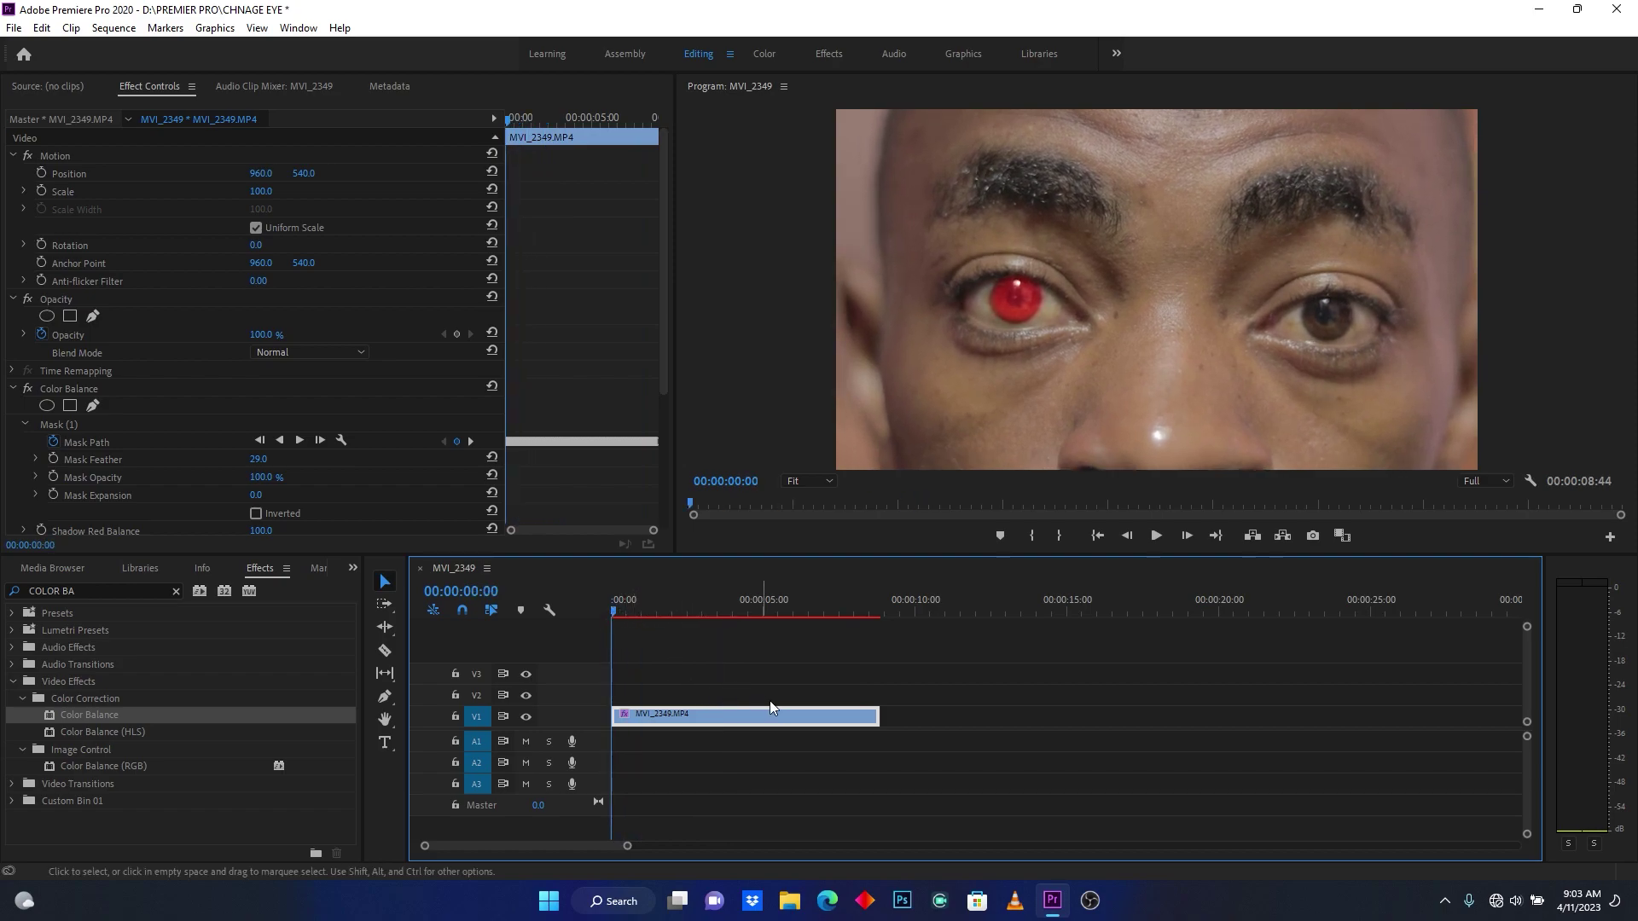
# Add a second ellipse mask and flatten it over the right-hand eye
pyautogui.click(48, 405)
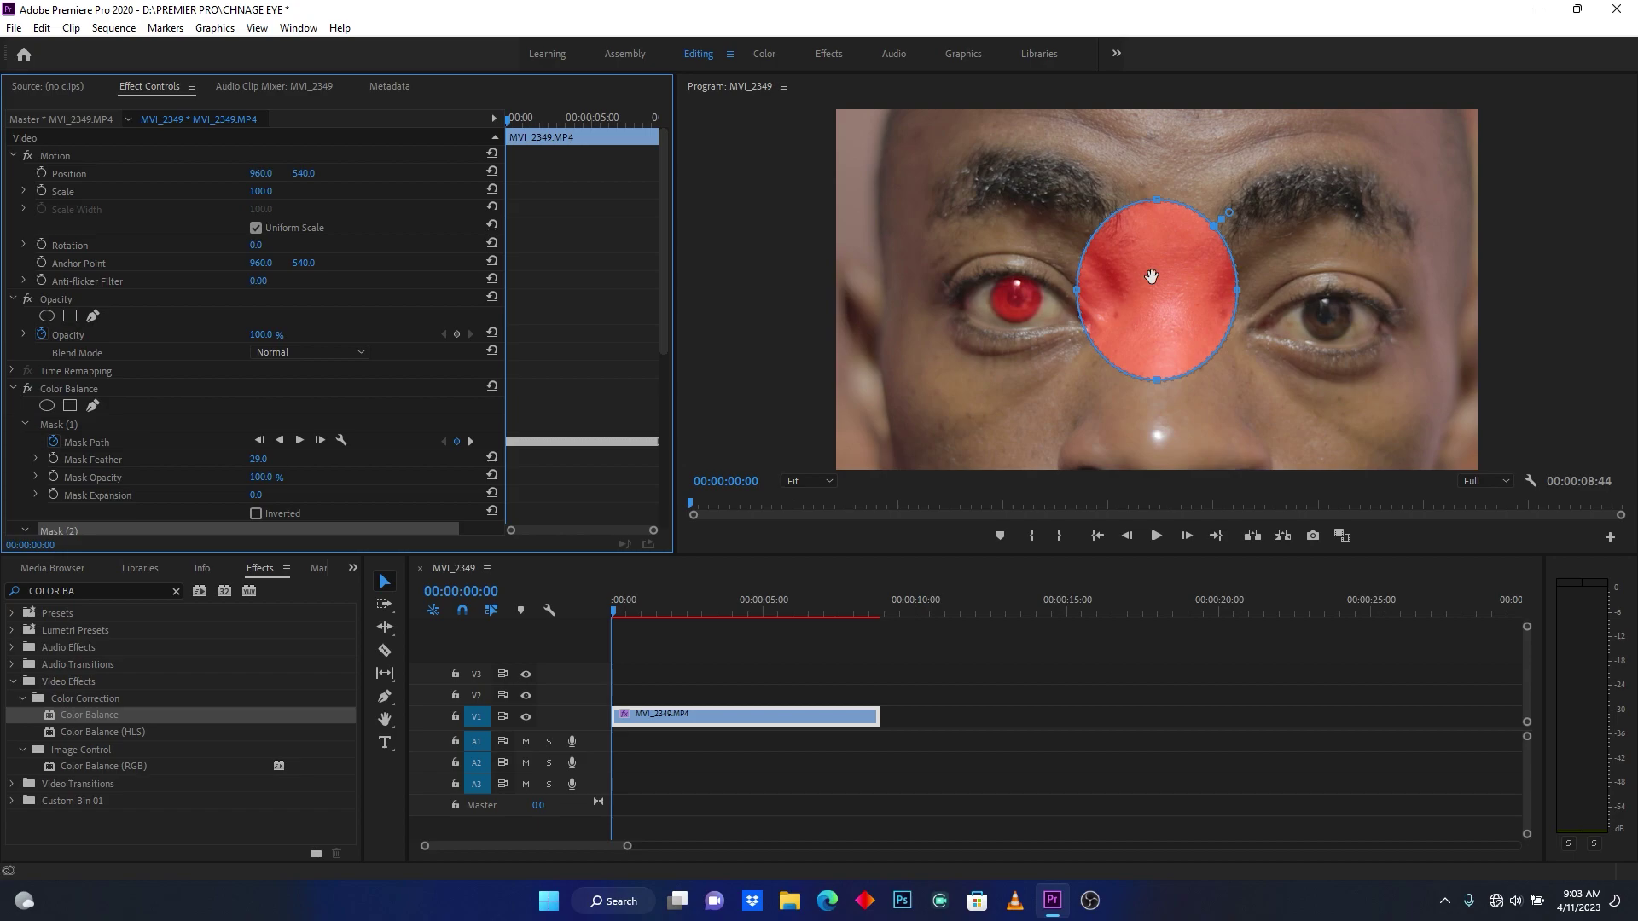
pyautogui.moveTo(1151, 277); pyautogui.dragTo(1331, 300)
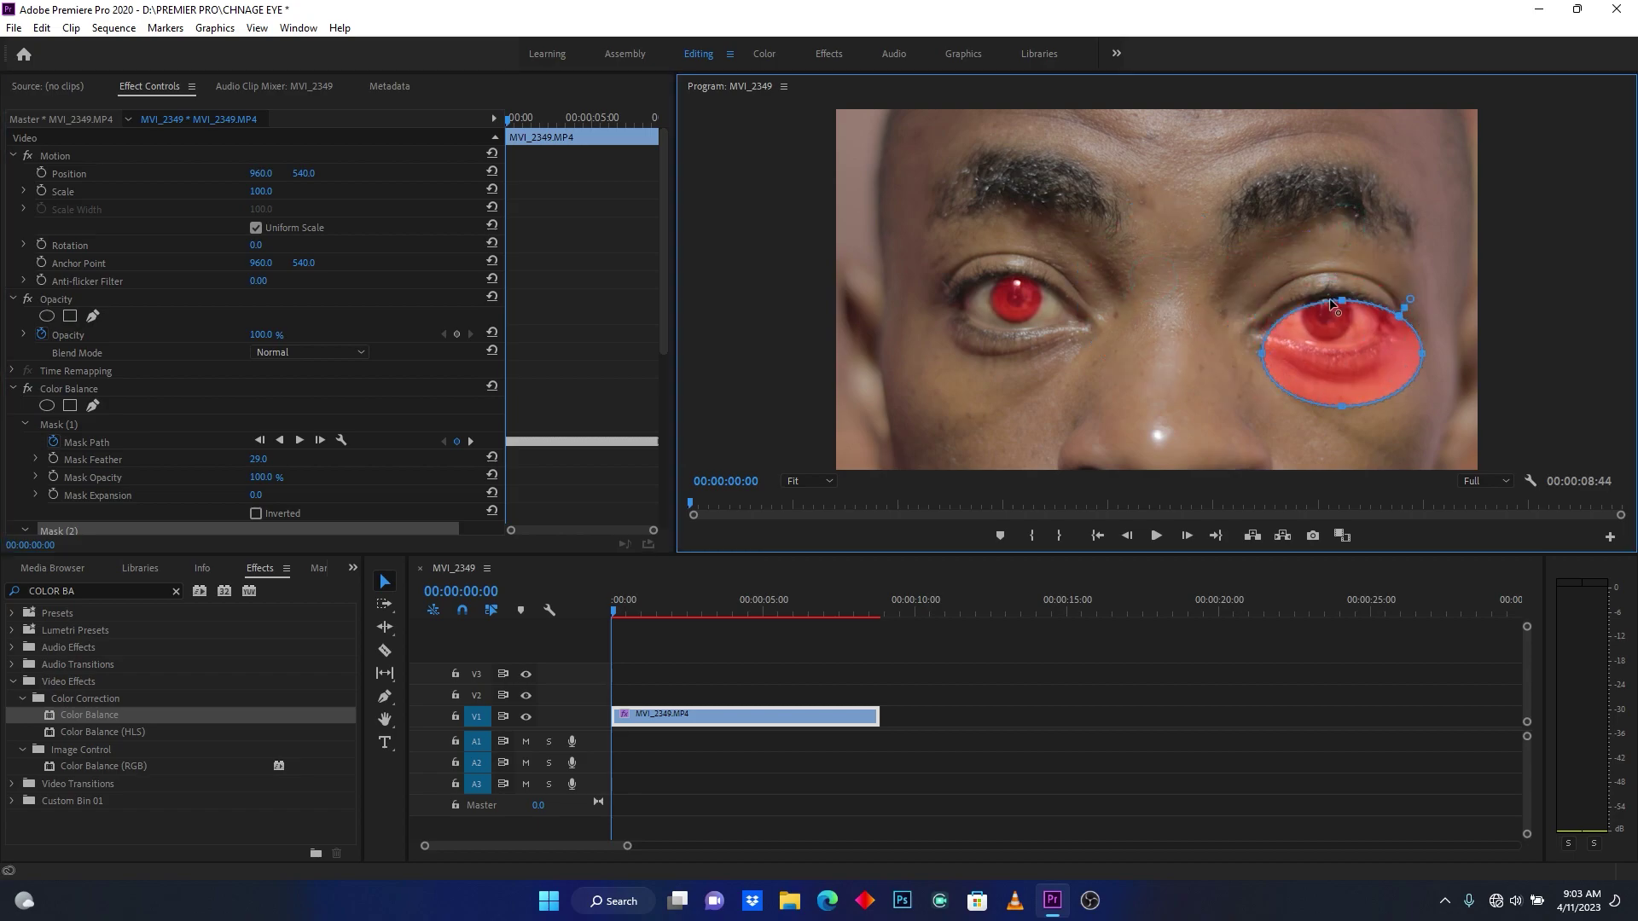
pyautogui.moveTo(1341, 407); pyautogui.dragTo(1332, 340)
# At 100% zoom, pull Mask (2)'s edges in so it covers just the iris
pyautogui.click(830, 480)
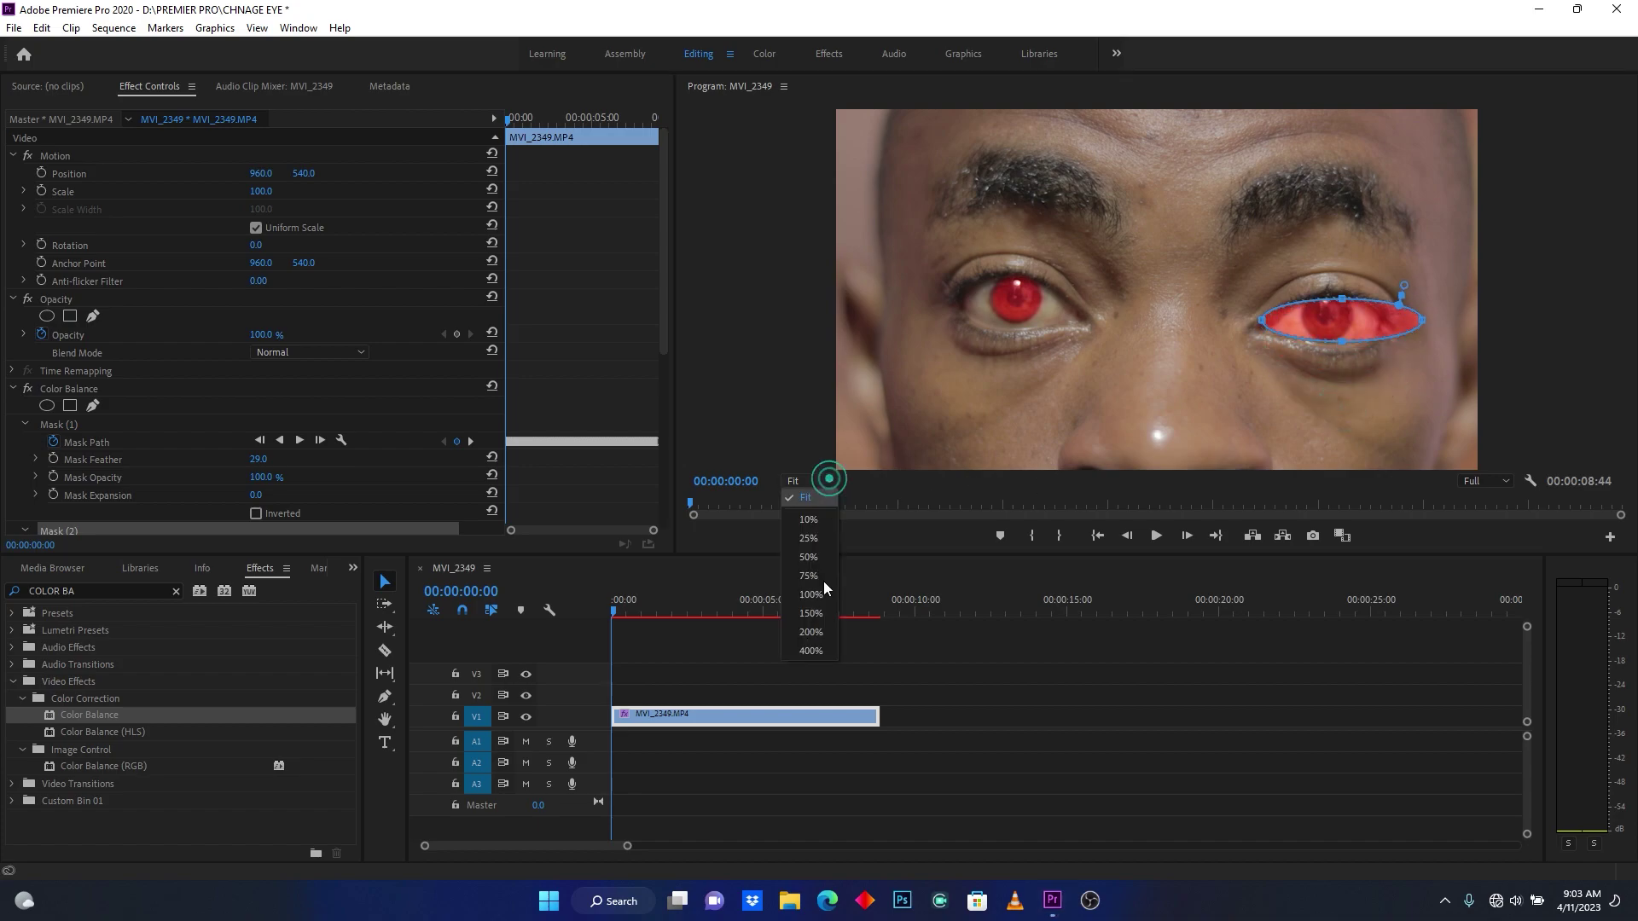
pyautogui.click(815, 595)
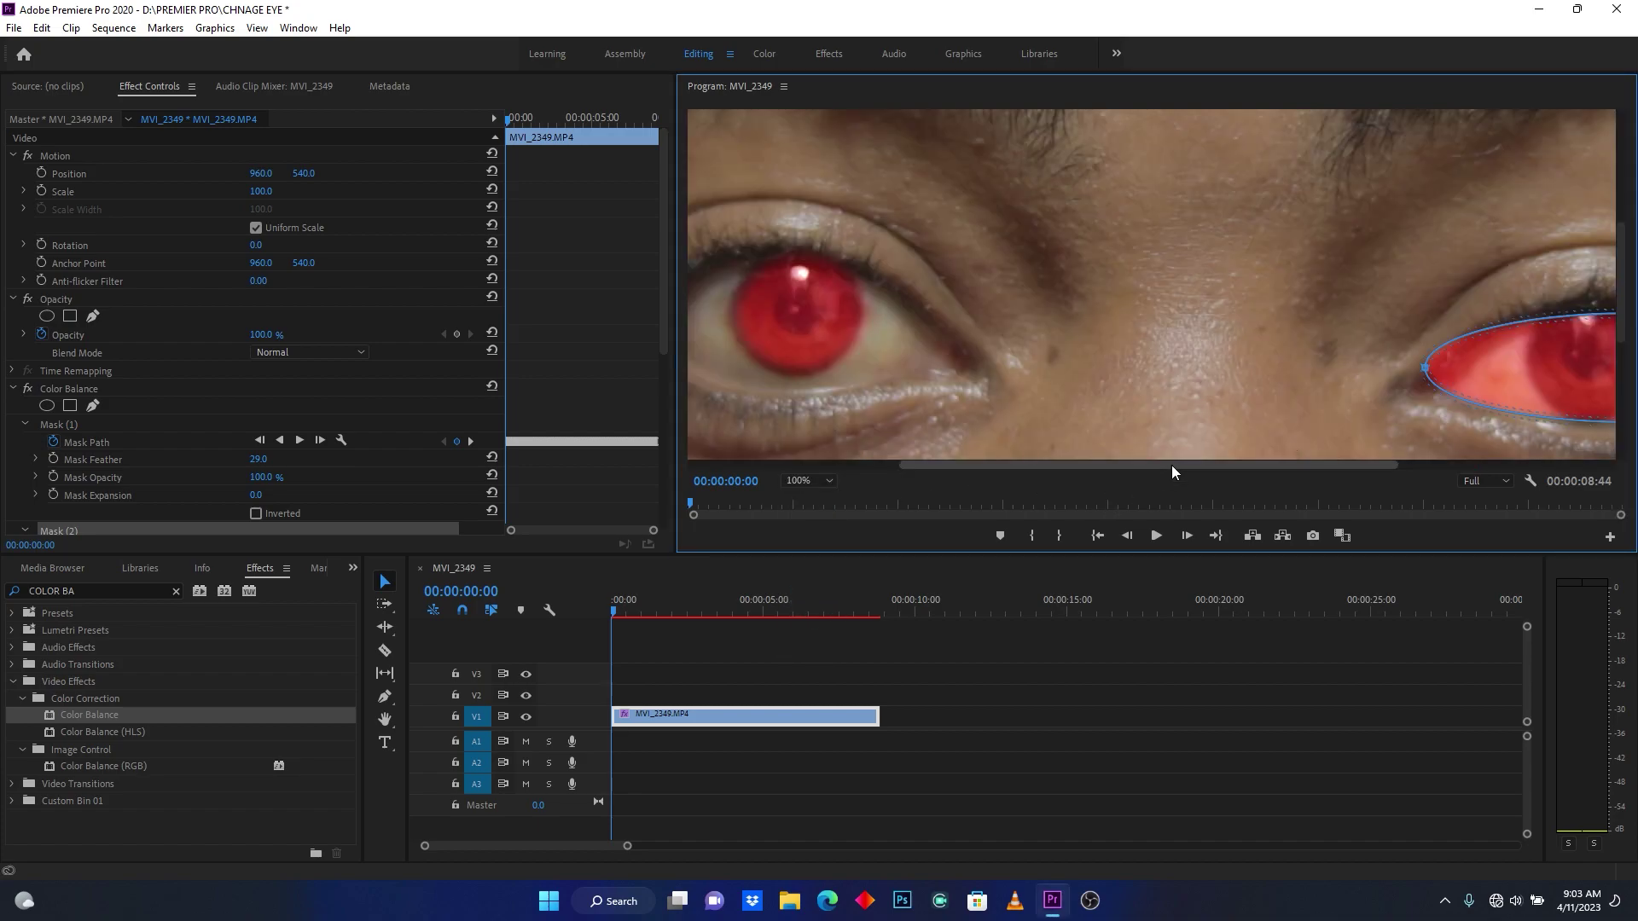
pyautogui.moveTo(1170, 466); pyautogui.dragTo(1366, 468)
pyautogui.moveTo(1459, 362); pyautogui.dragTo(1309, 358)
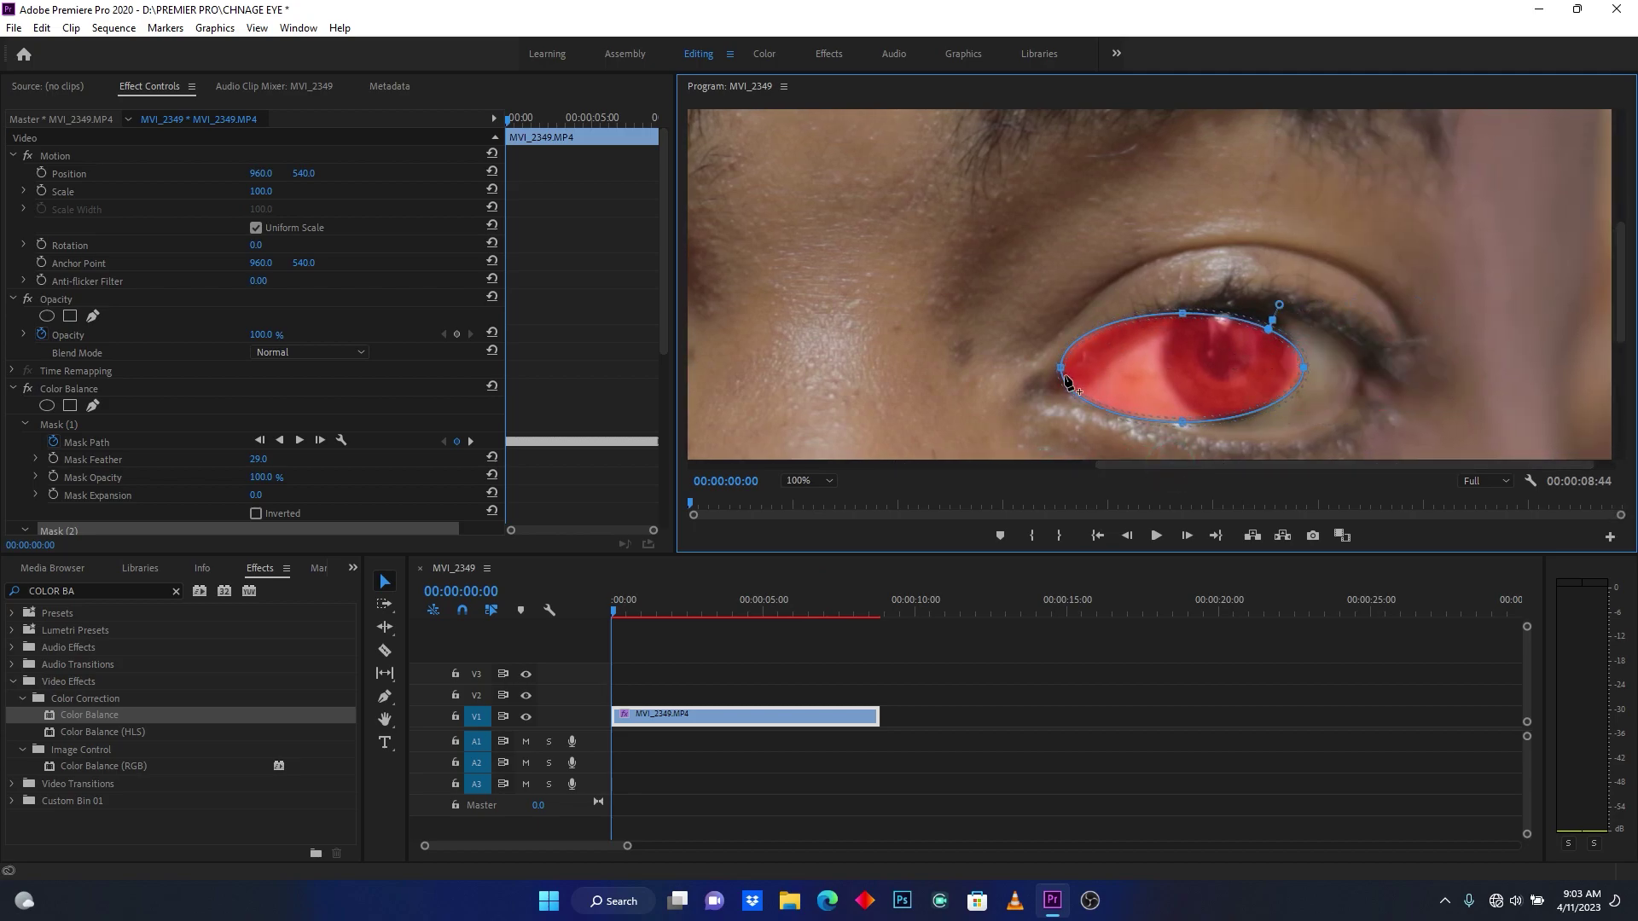
pyautogui.moveTo(1060, 368); pyautogui.dragTo(1230, 328)
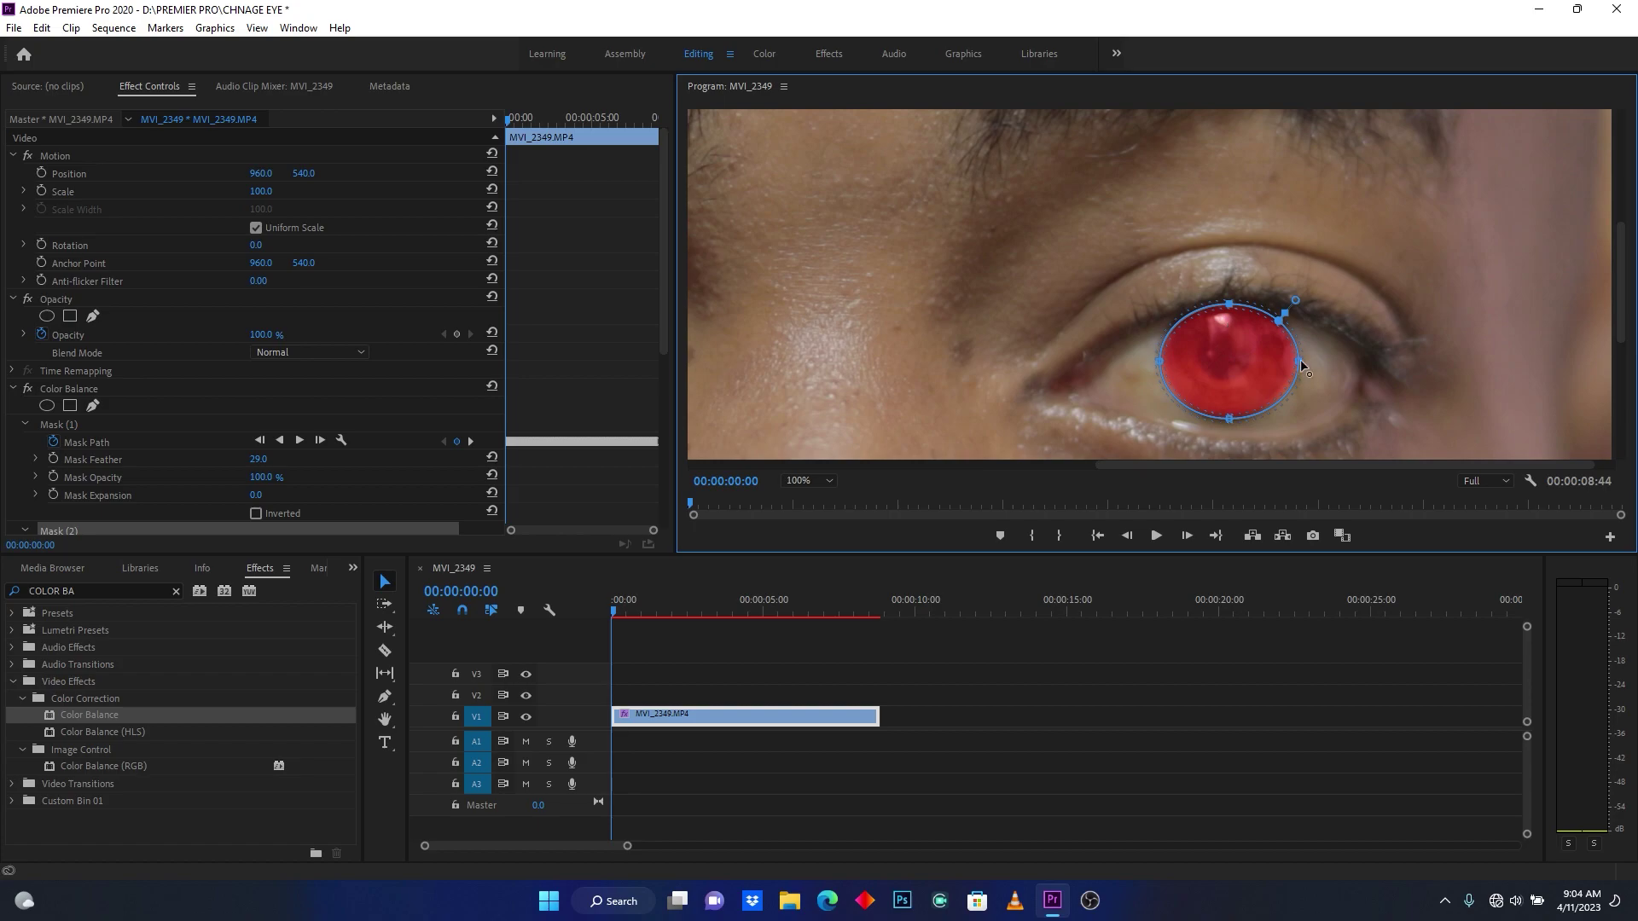
pyautogui.click(824, 481)
# Fit the face back in the monitor and reselect the clip's Color Balance effect
pyautogui.click(807, 501)
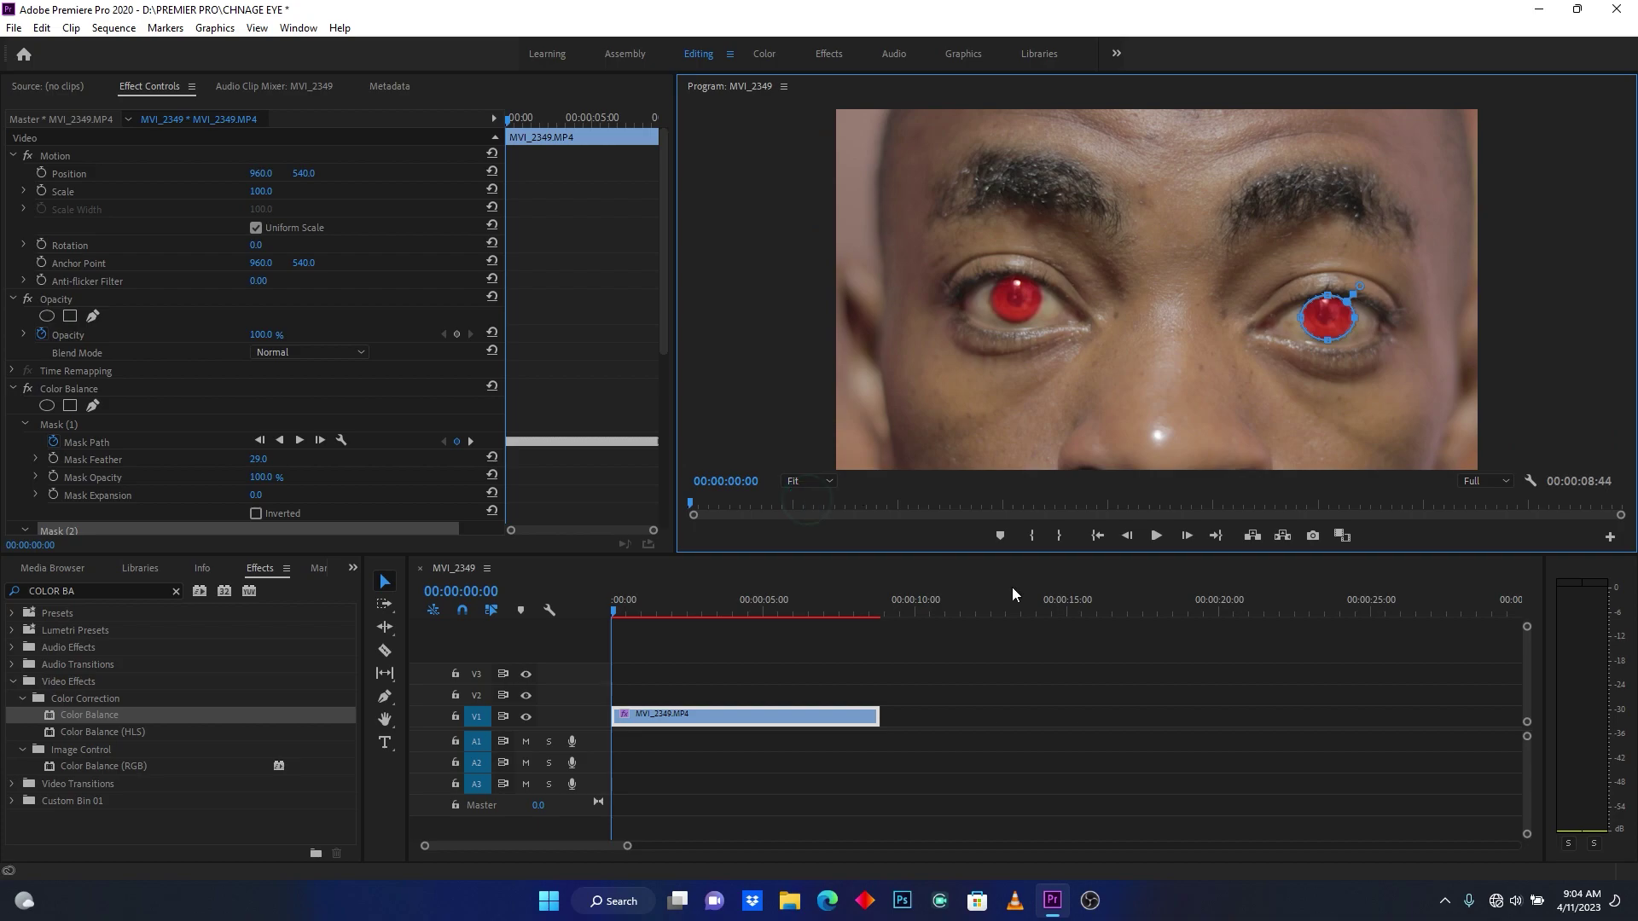
pyautogui.click(947, 672)
pyautogui.click(783, 725)
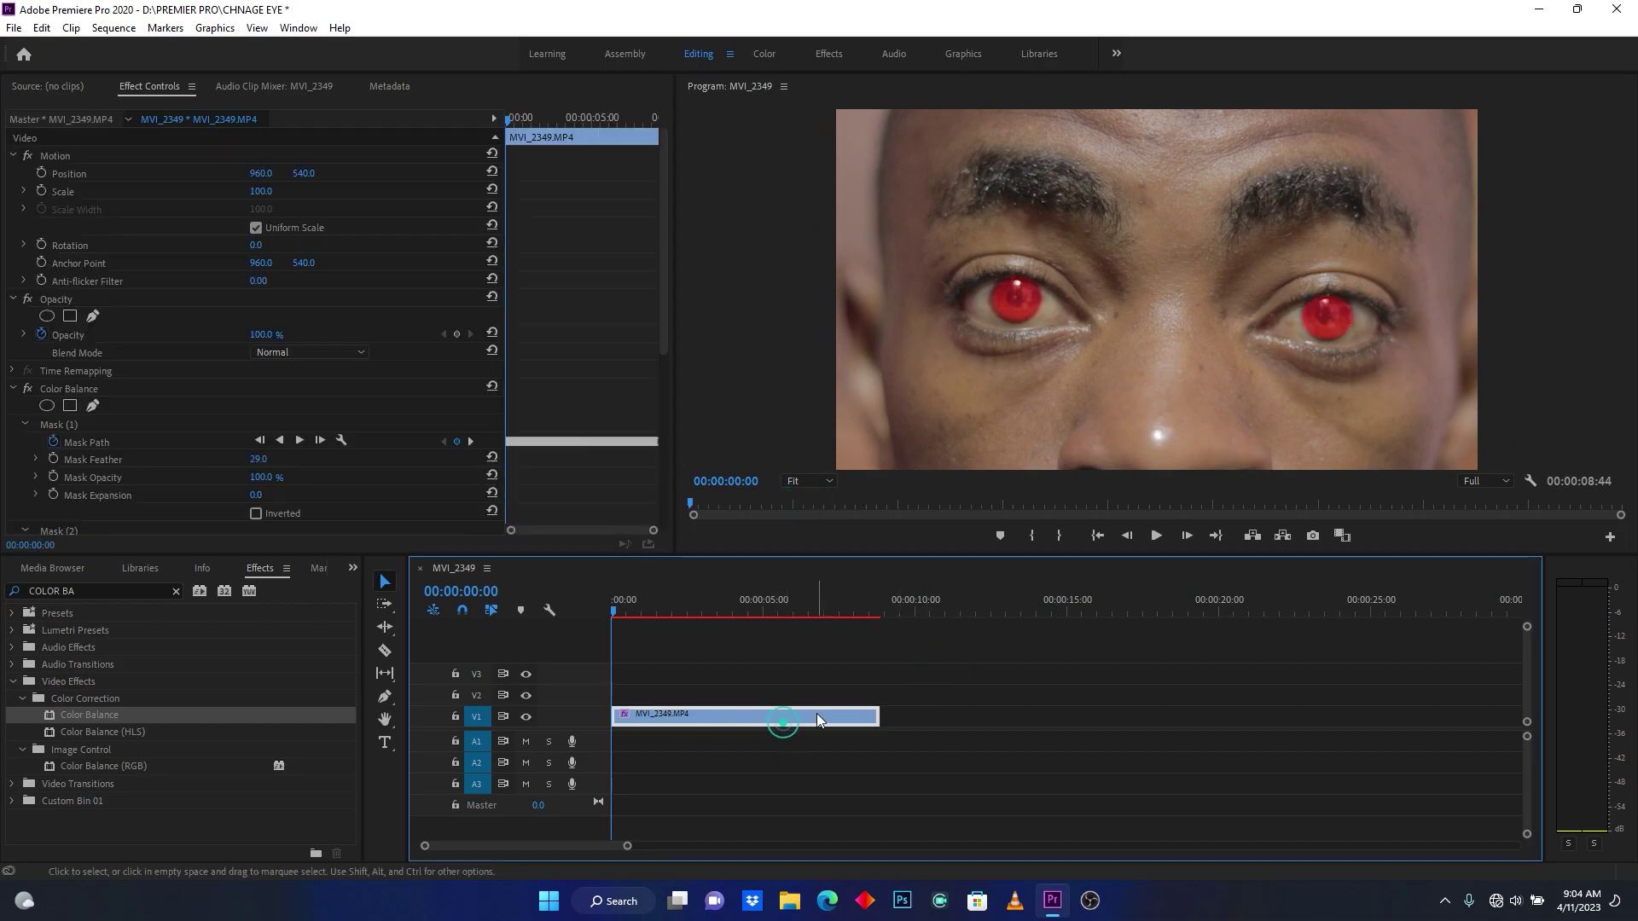
pyautogui.scroll(-1, 81, 425)
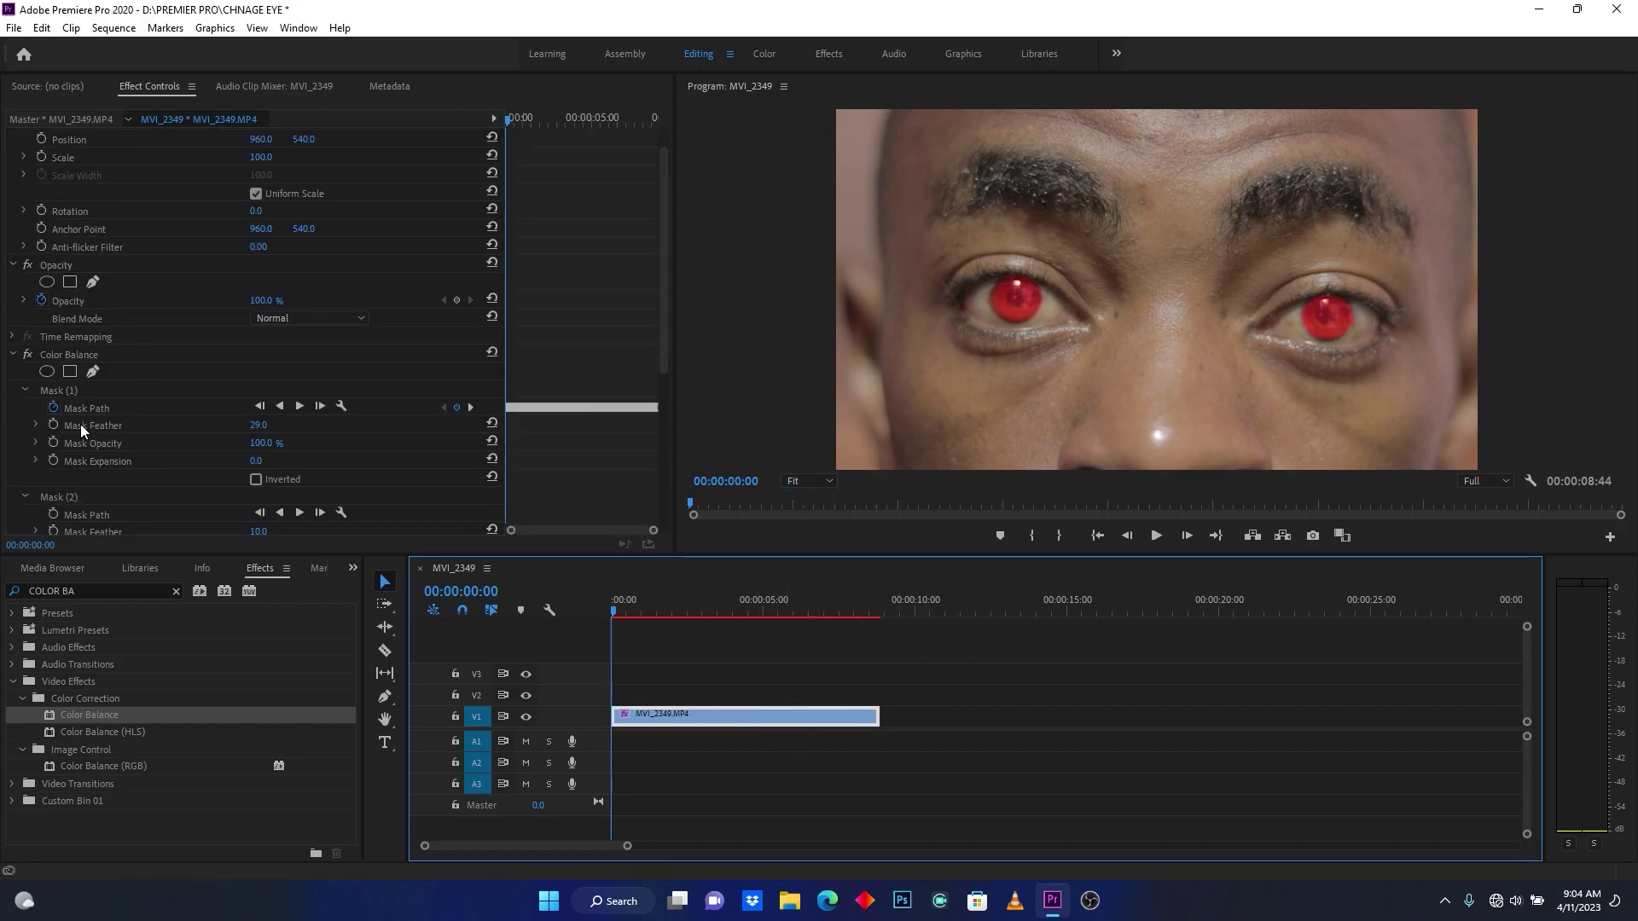
pyautogui.click(65, 355)
pyautogui.scroll(-1, 65, 358)
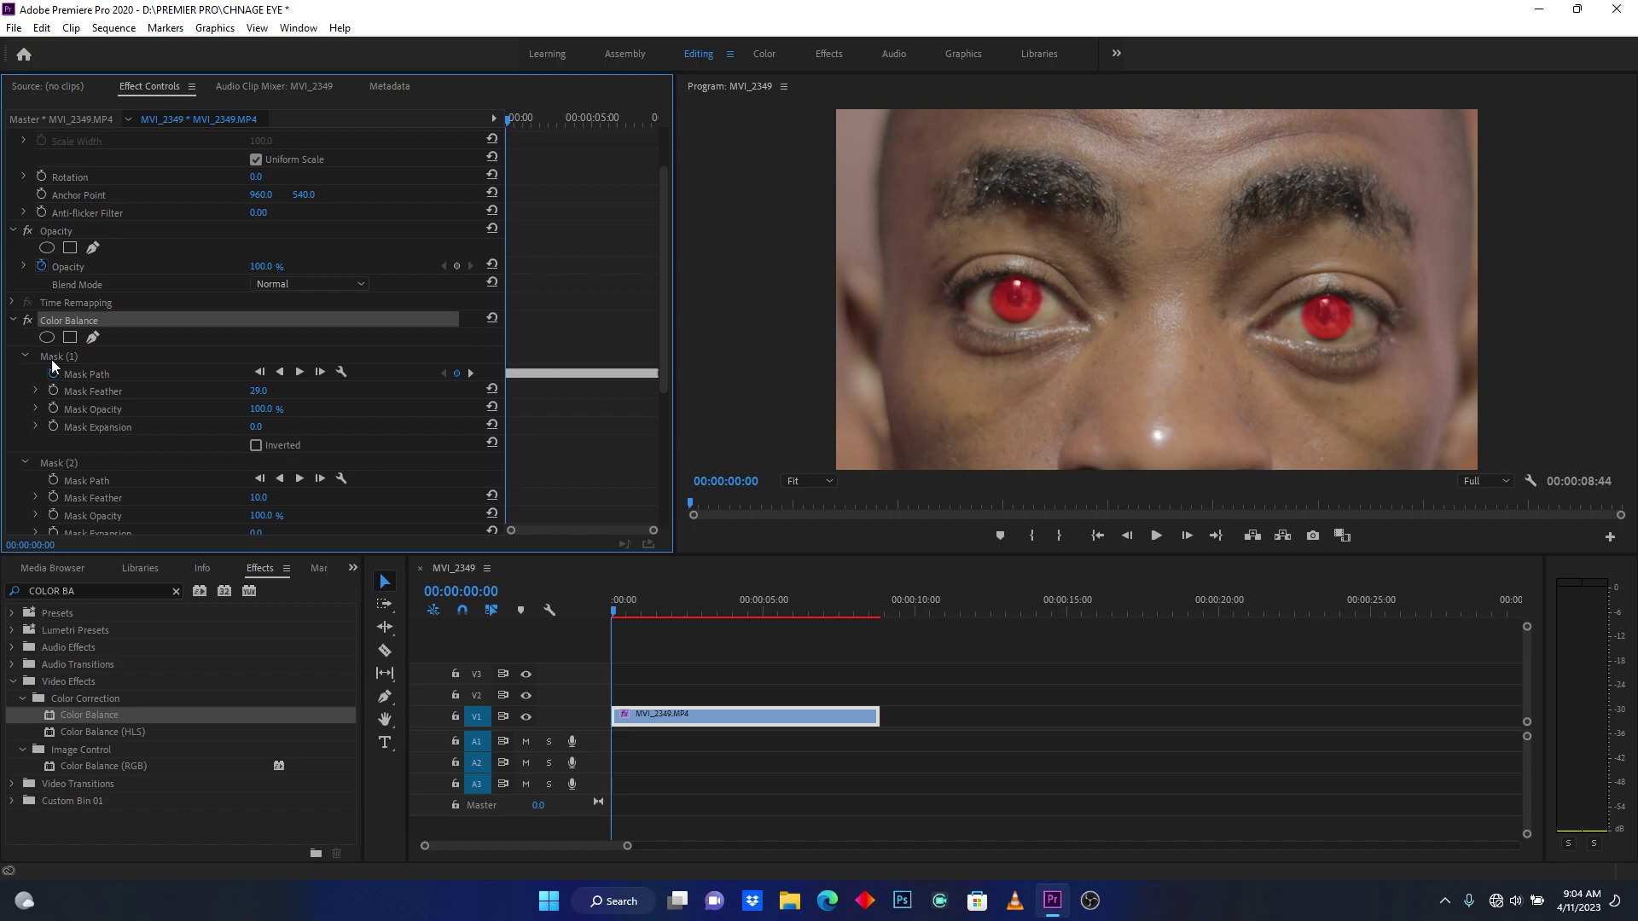
# Show the outlines of Mask (1) and Mask (2) to check their placement
pyautogui.click(53, 358)
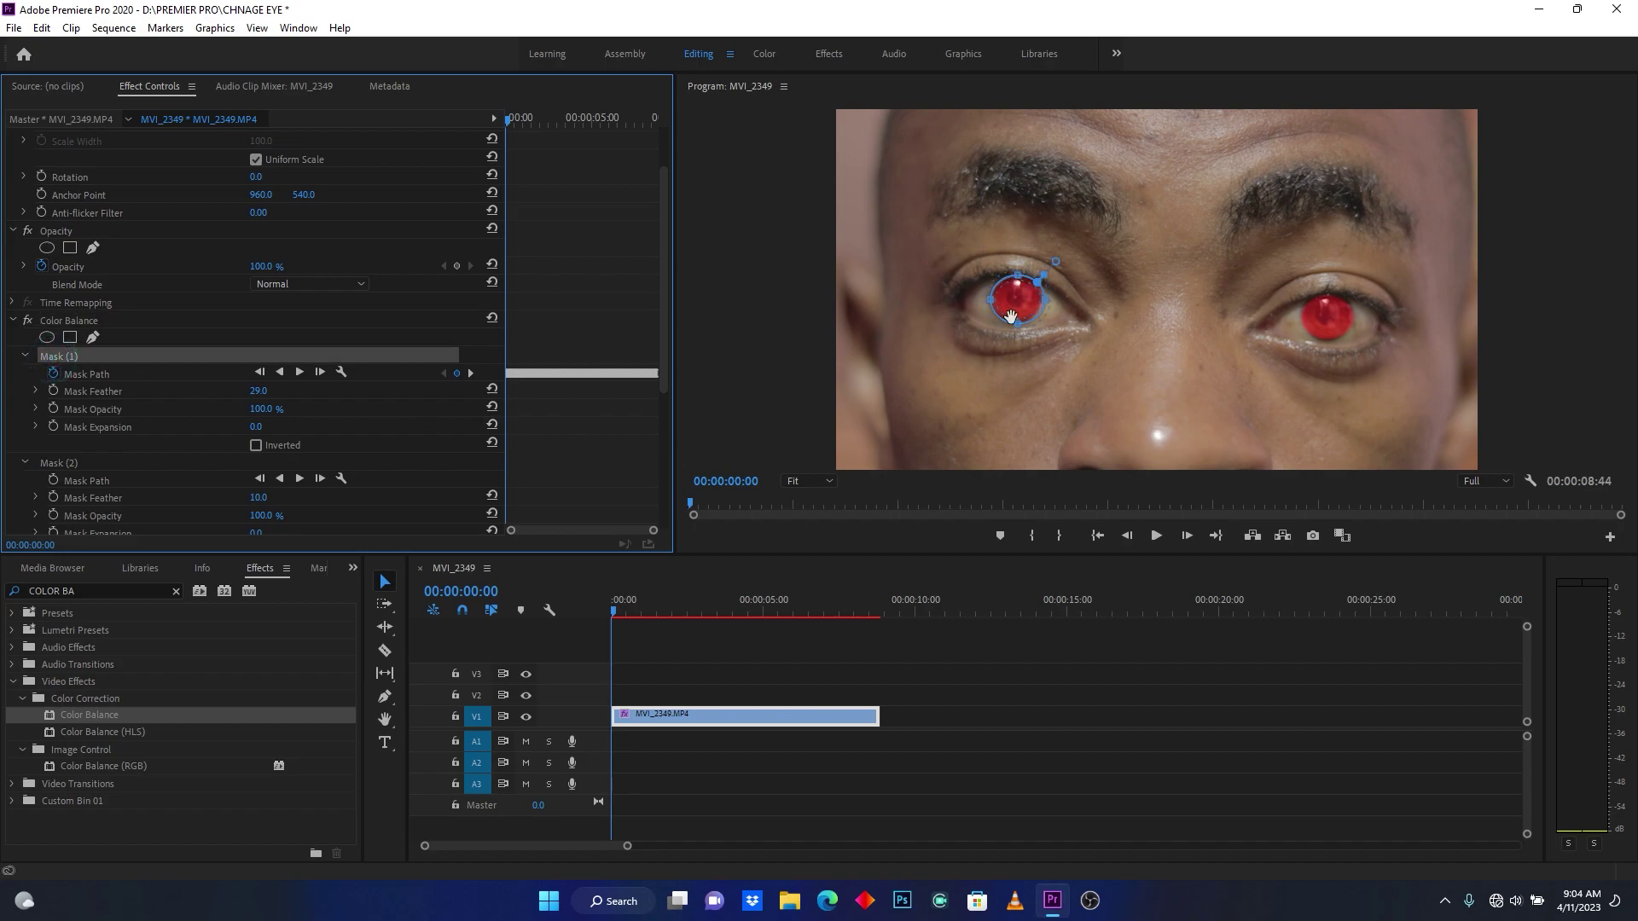
pyautogui.click(1023, 395)
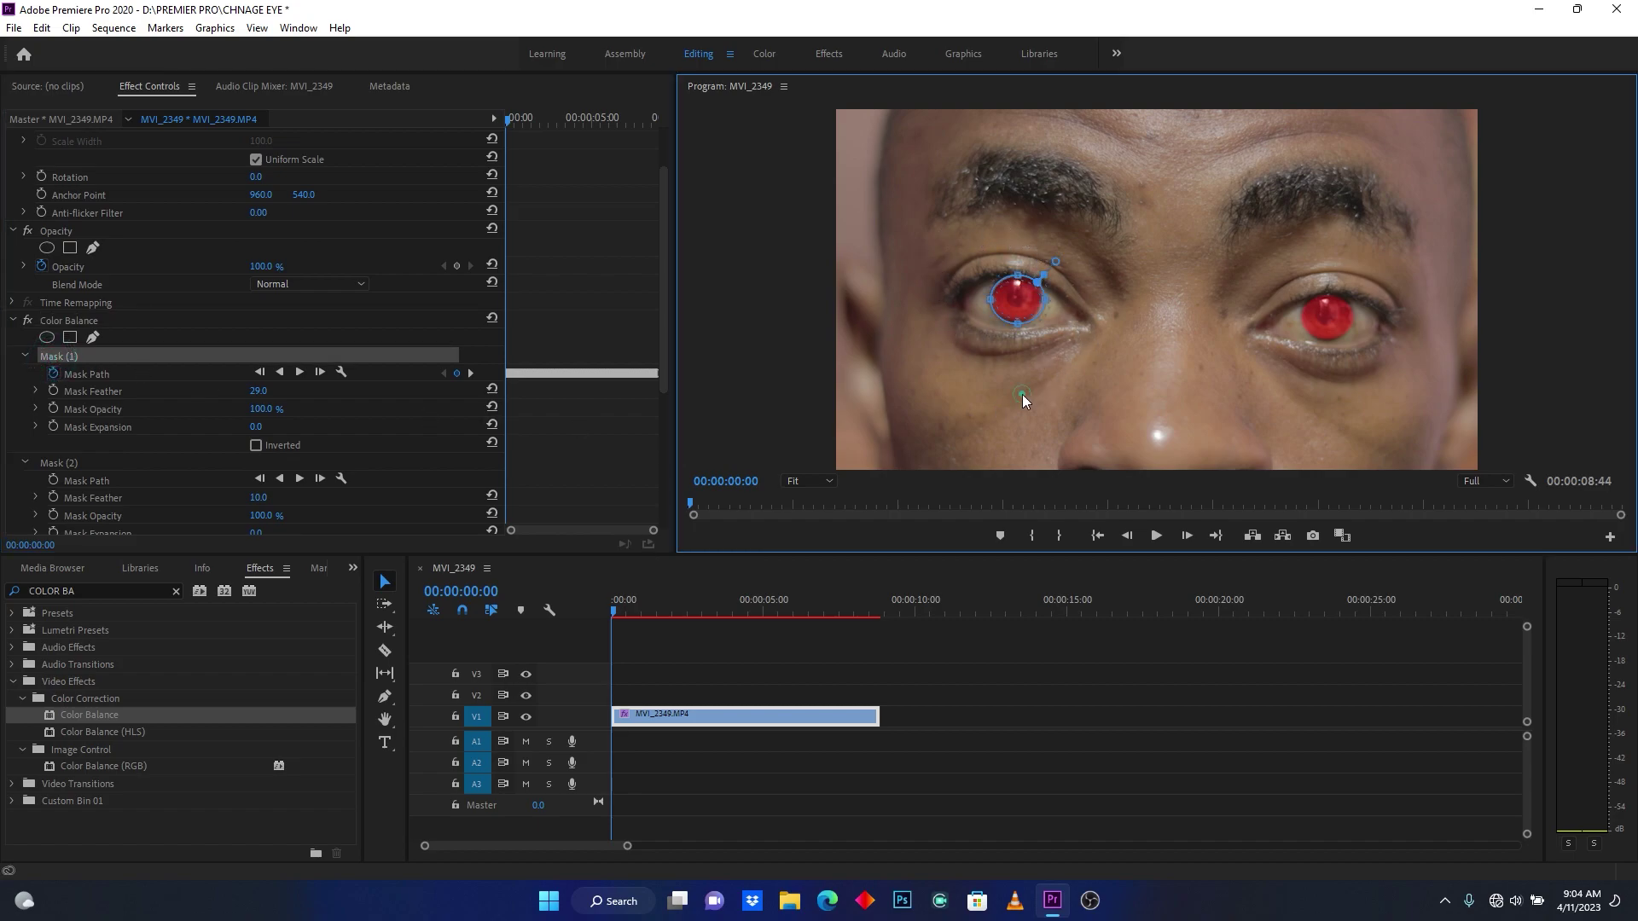
pyautogui.click(52, 462)
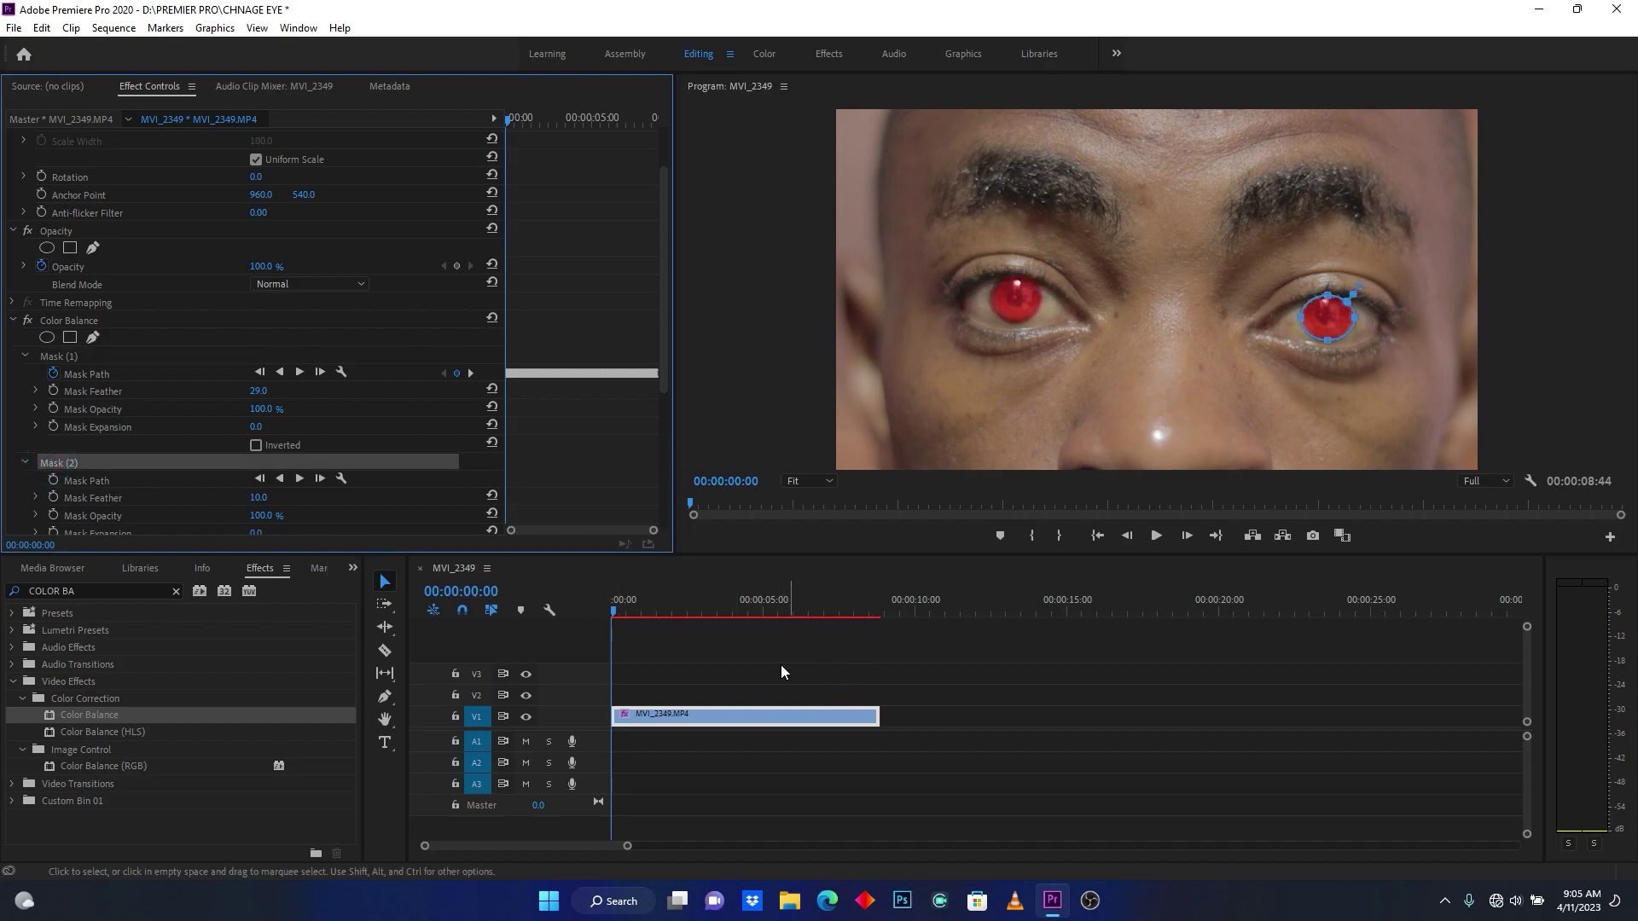
pyautogui.moveTo(664, 346); pyautogui.dragTo(669, 433)
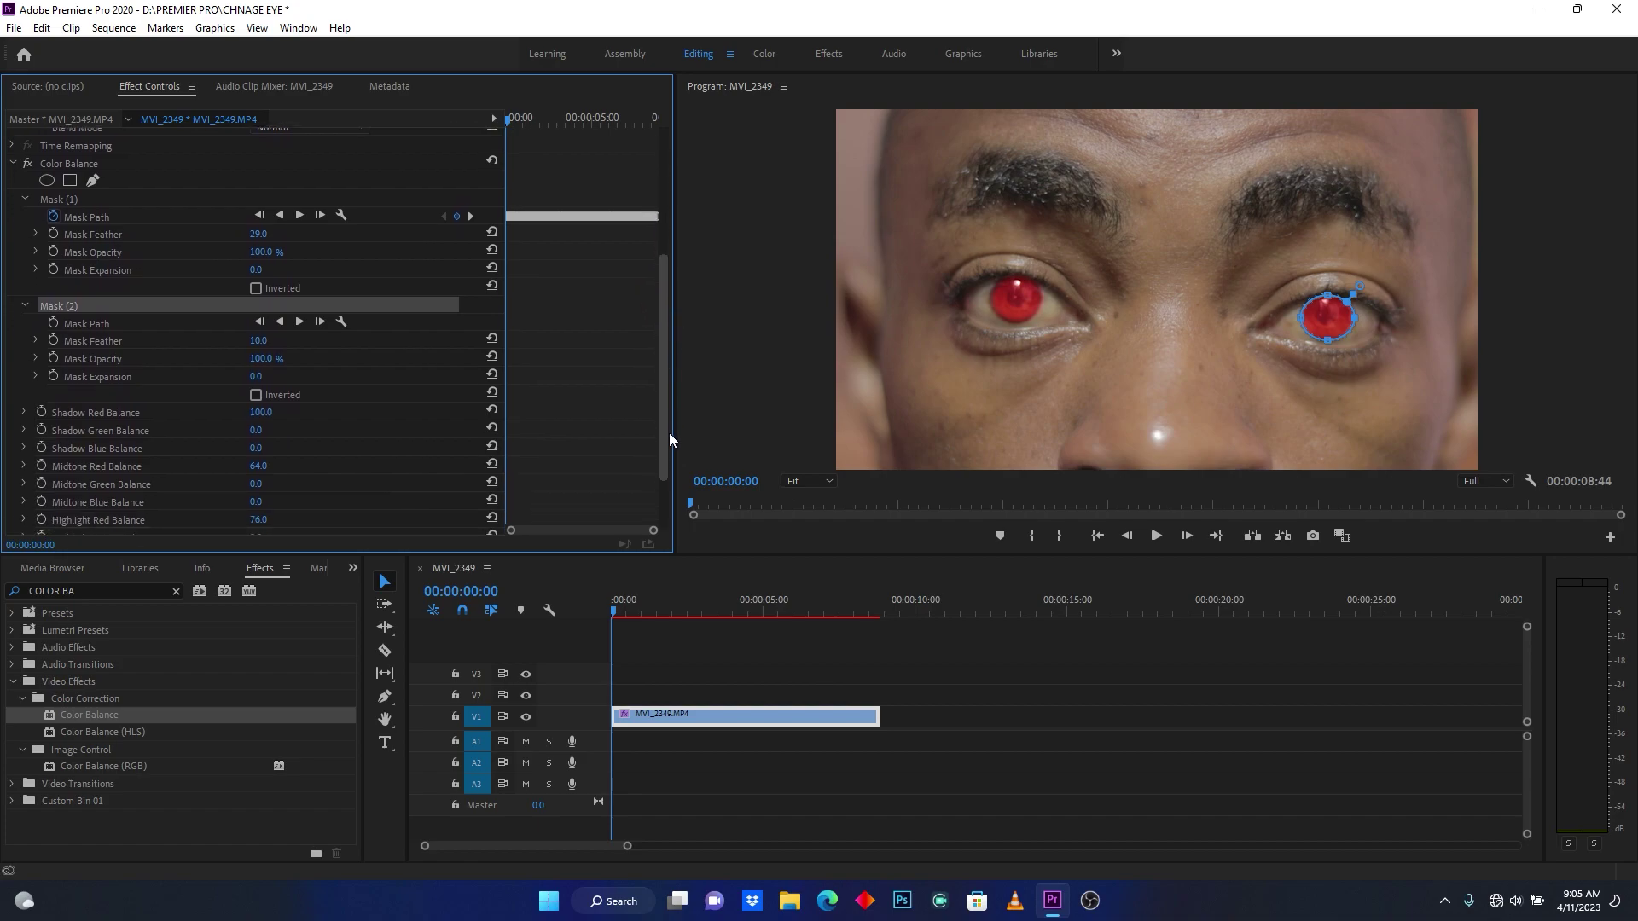
pyautogui.click(633, 399)
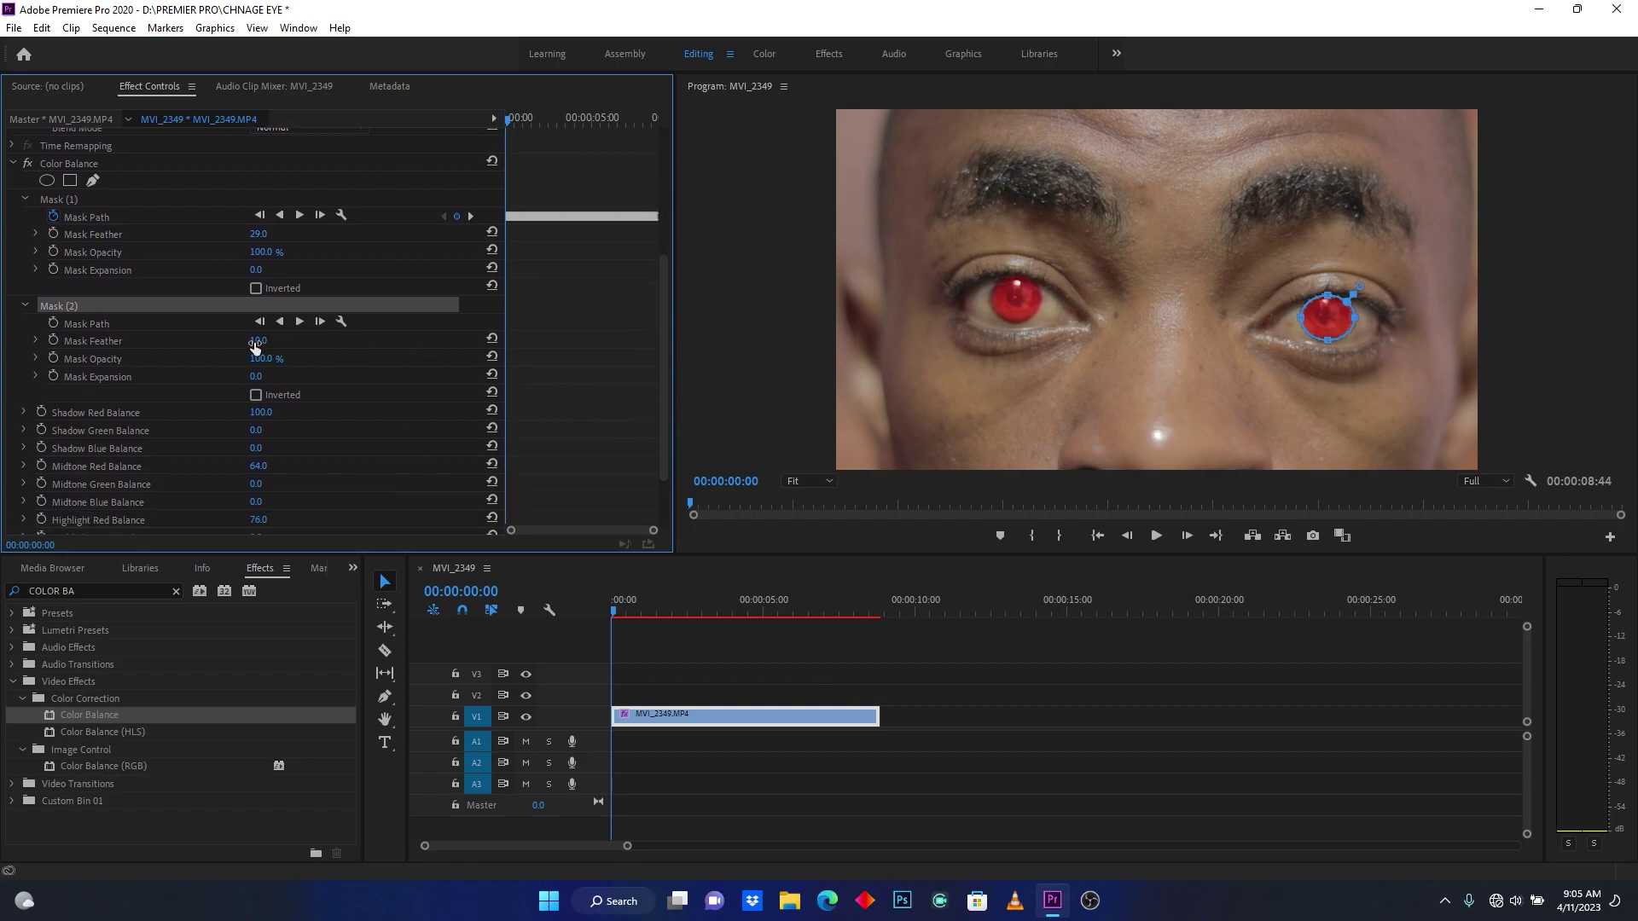
# Set Mask (2)'s Mask Feather to 27.0
pyautogui.click(948, 668)
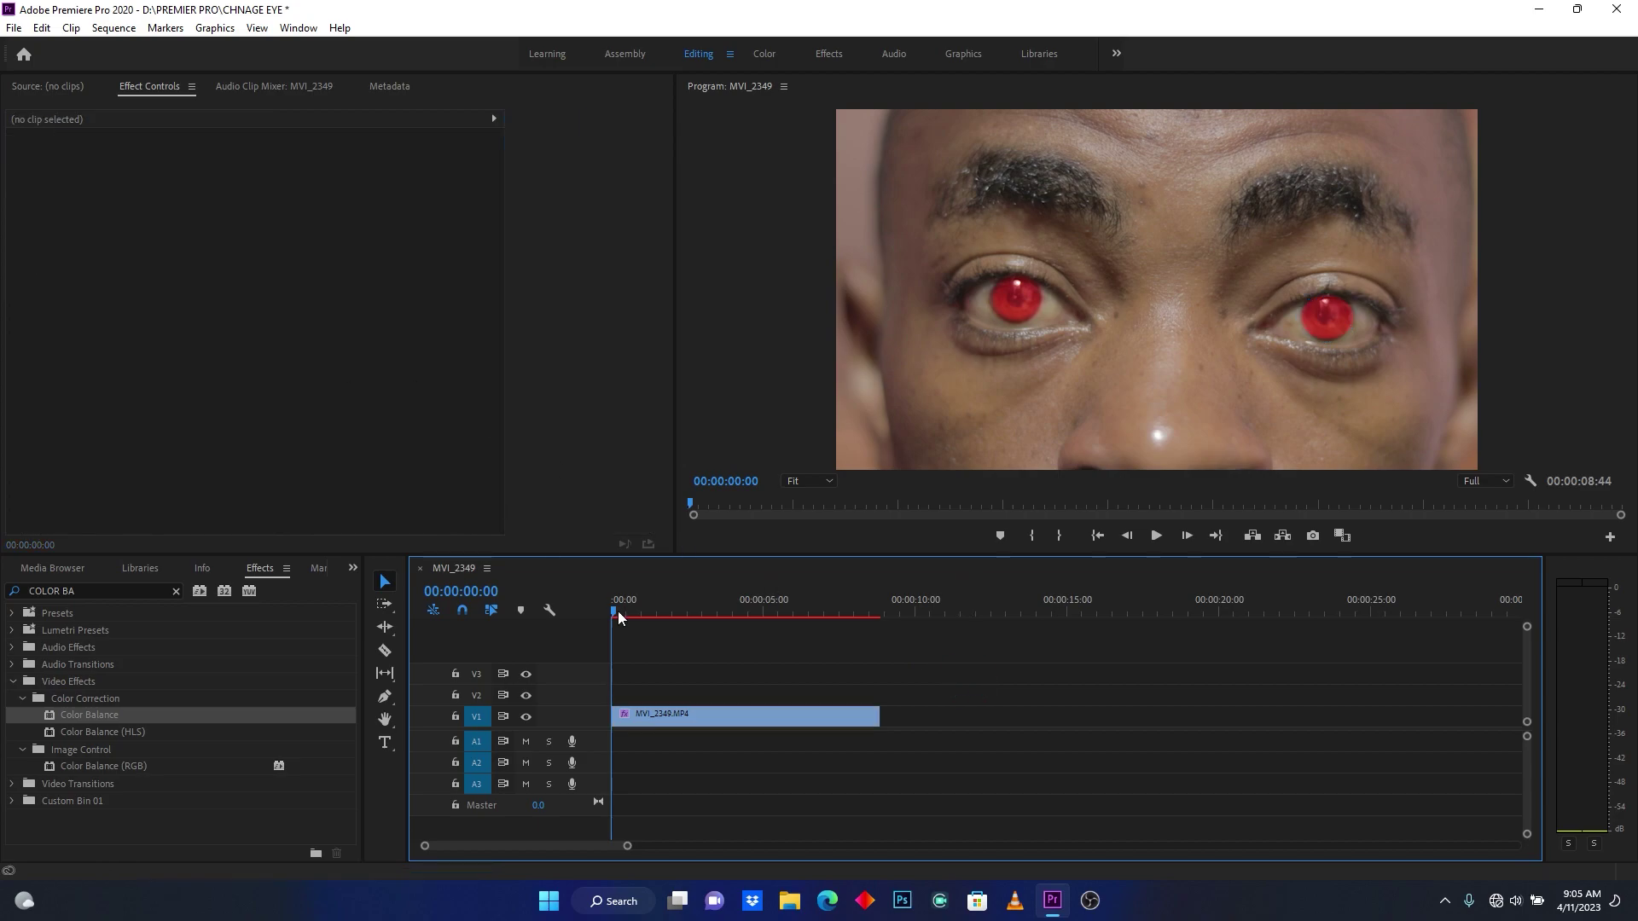
pyautogui.click(716, 714)
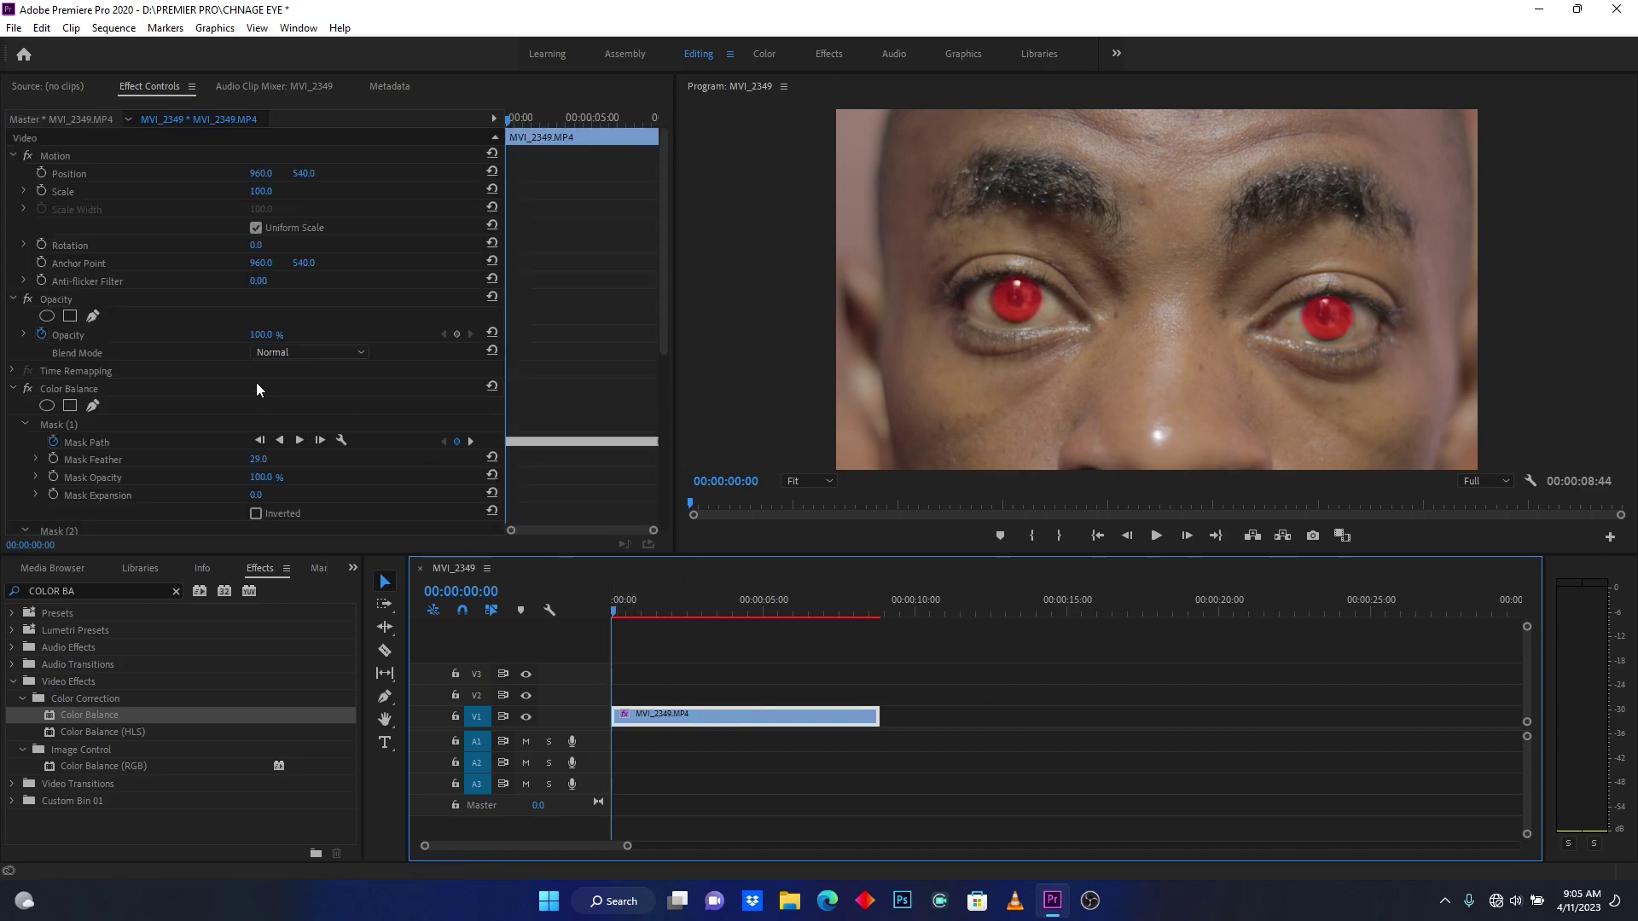
pyautogui.scroll(-4, 257, 383)
pyautogui.moveTo(257, 431); pyautogui.dragTo(294, 431)
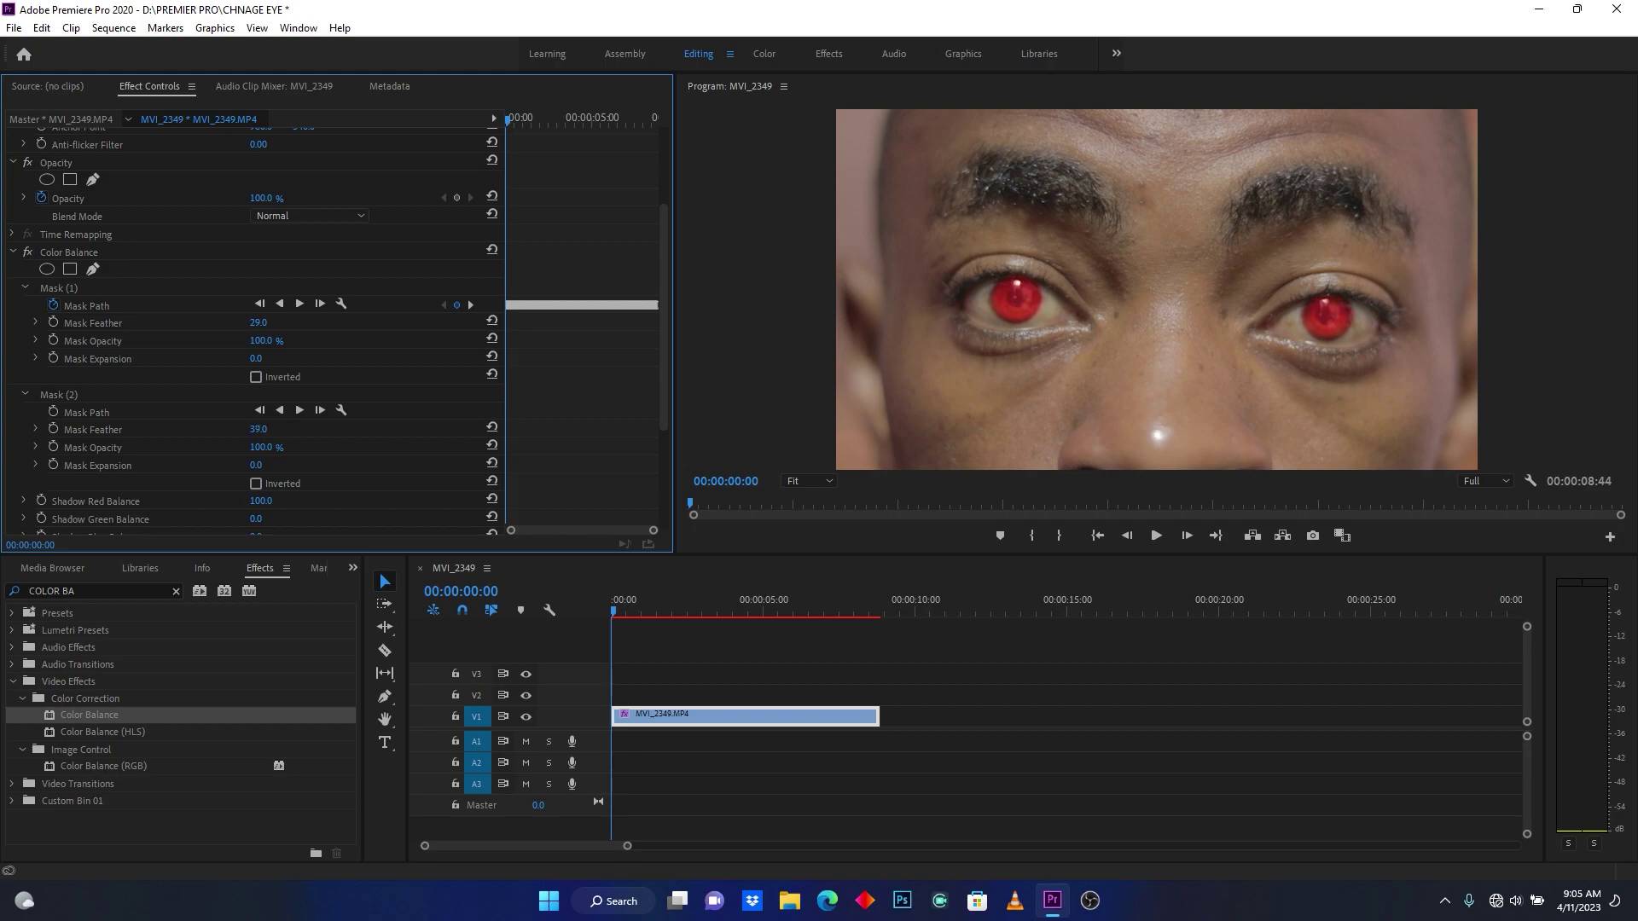
pyautogui.moveTo(258, 430); pyautogui.dragTo(256, 430)
# Enable Mask (2) path keyframing and track it forward through the clip to 00:00:08:43
pyautogui.click(49, 412)
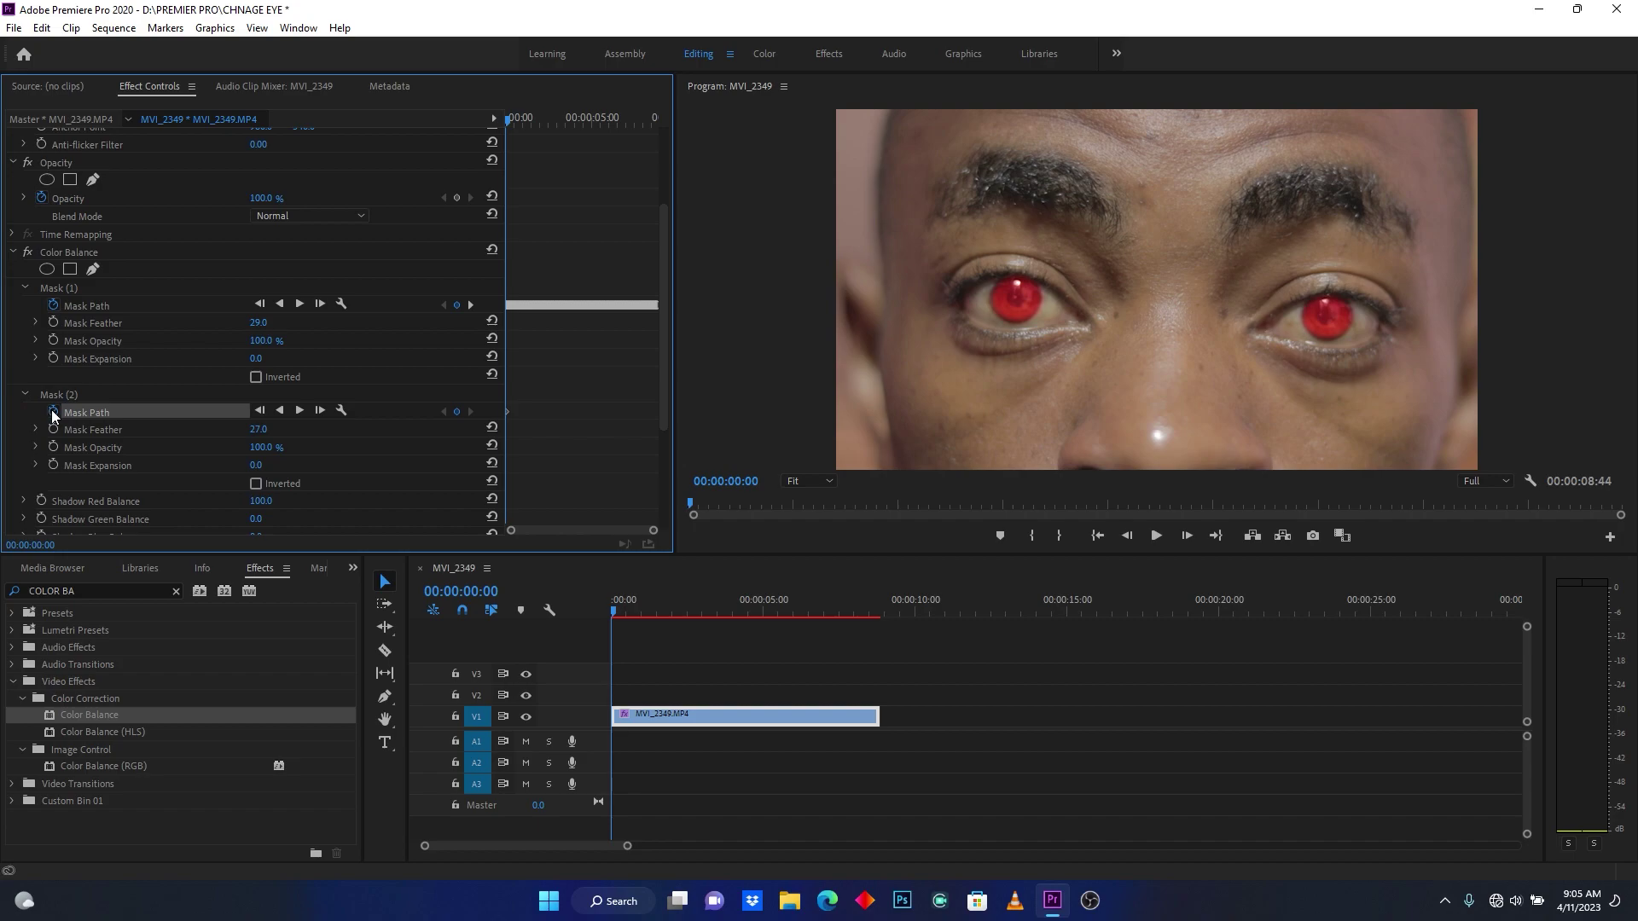
pyautogui.click(300, 411)
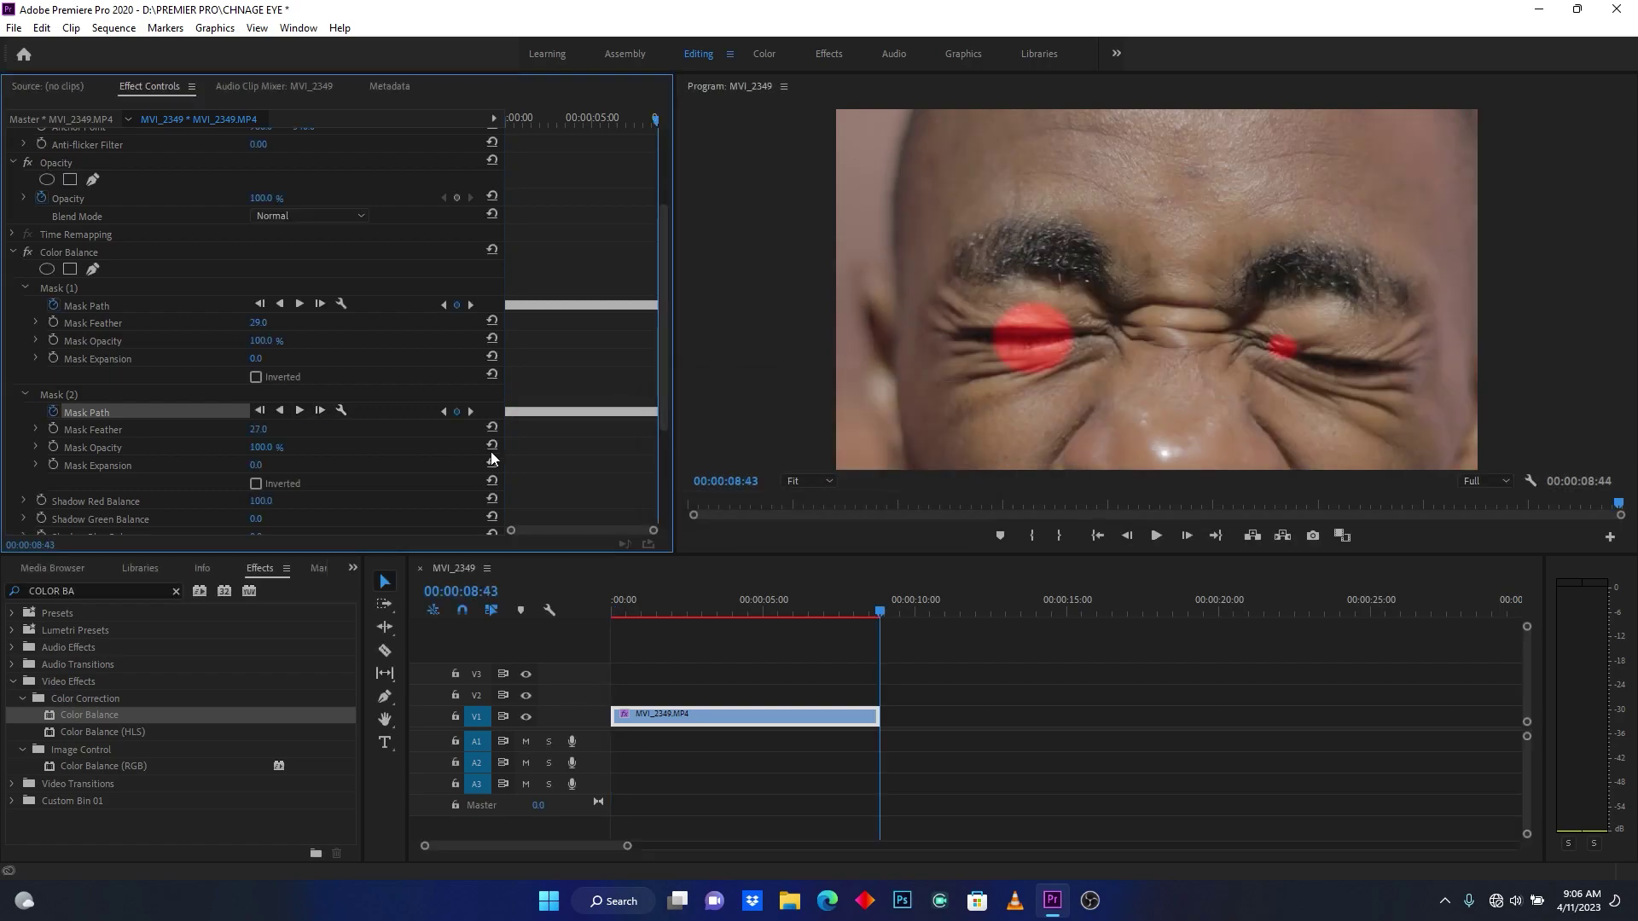
# Play MVI_2349 from the start to check both tracked red irises, then park near 00:00:02:11
pyautogui.click(740, 607)
pyautogui.press('Home')
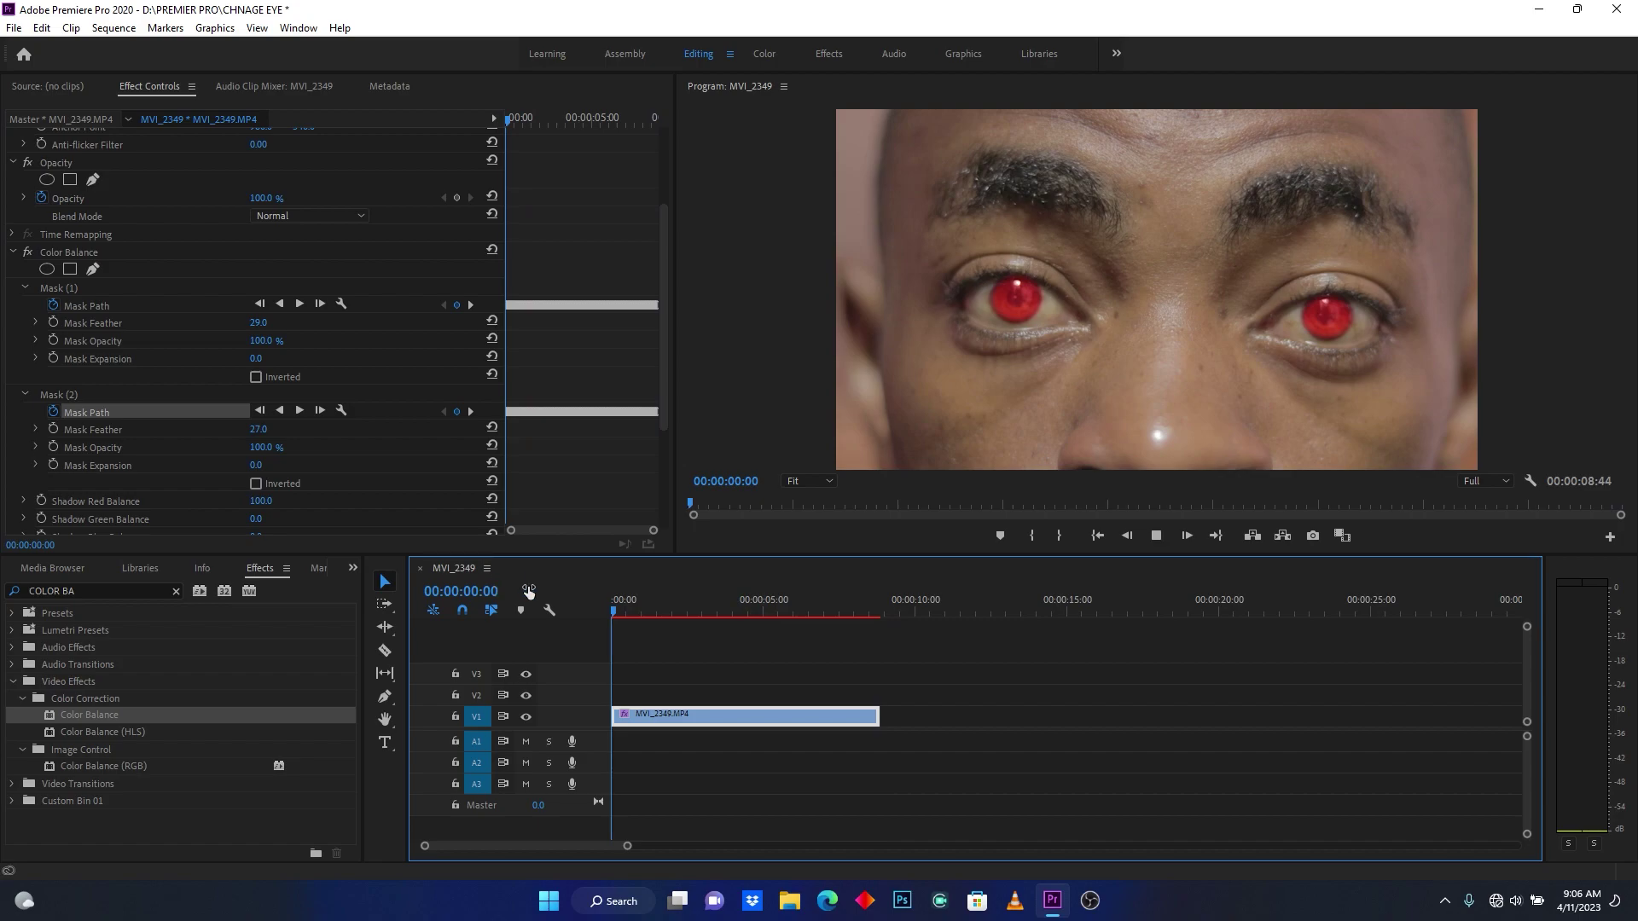
pyautogui.press('space')
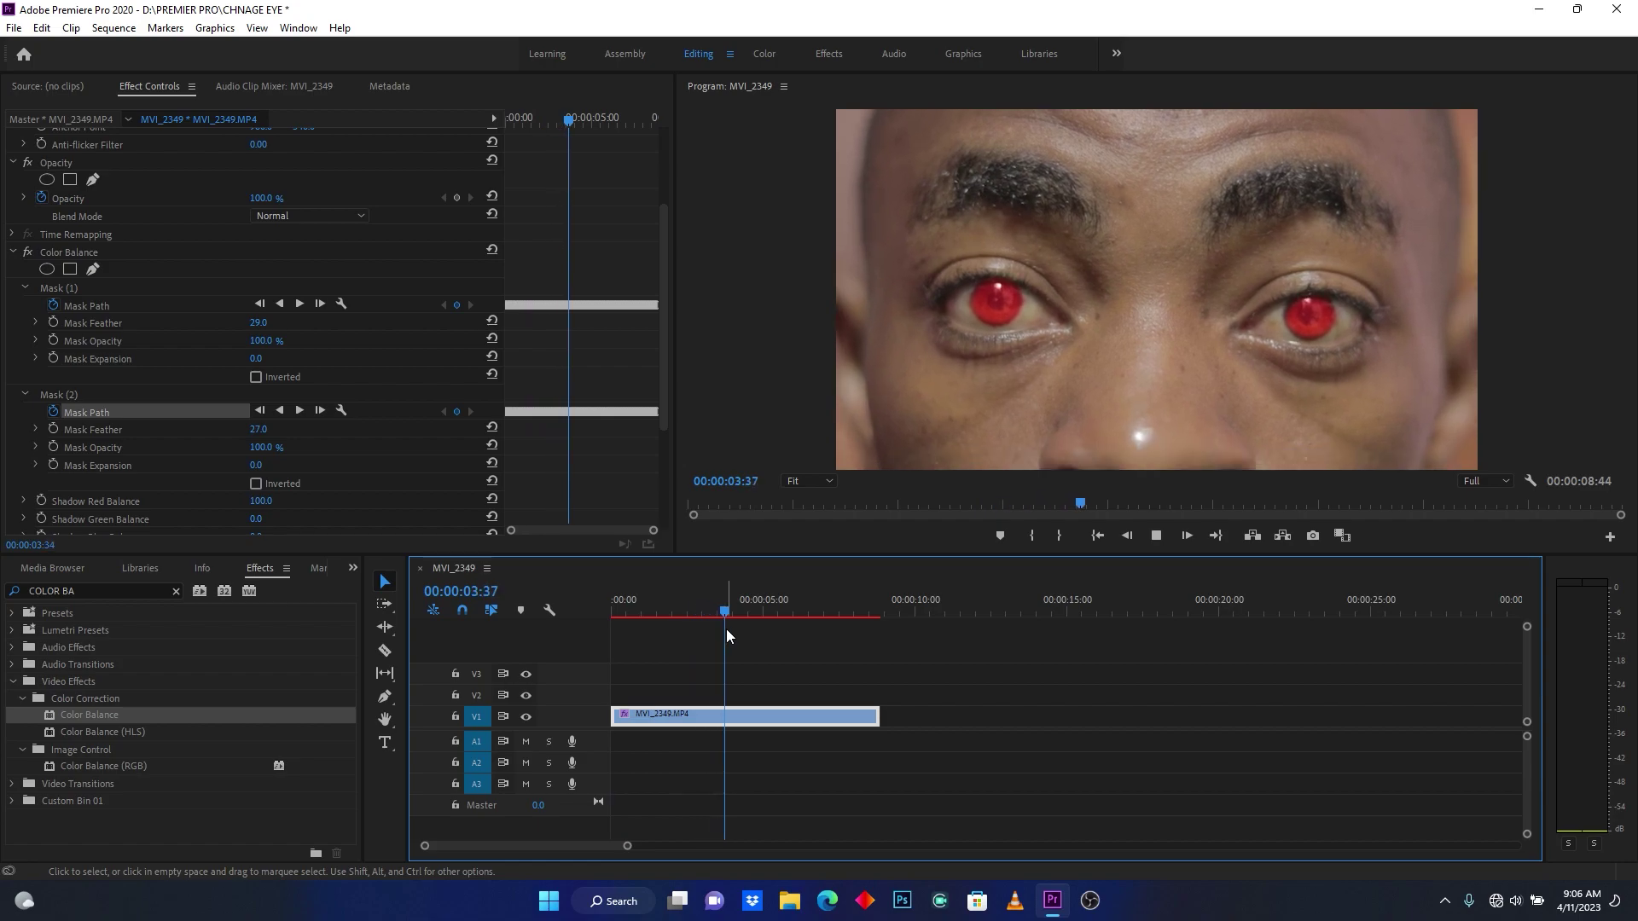
pyautogui.click(680, 601)
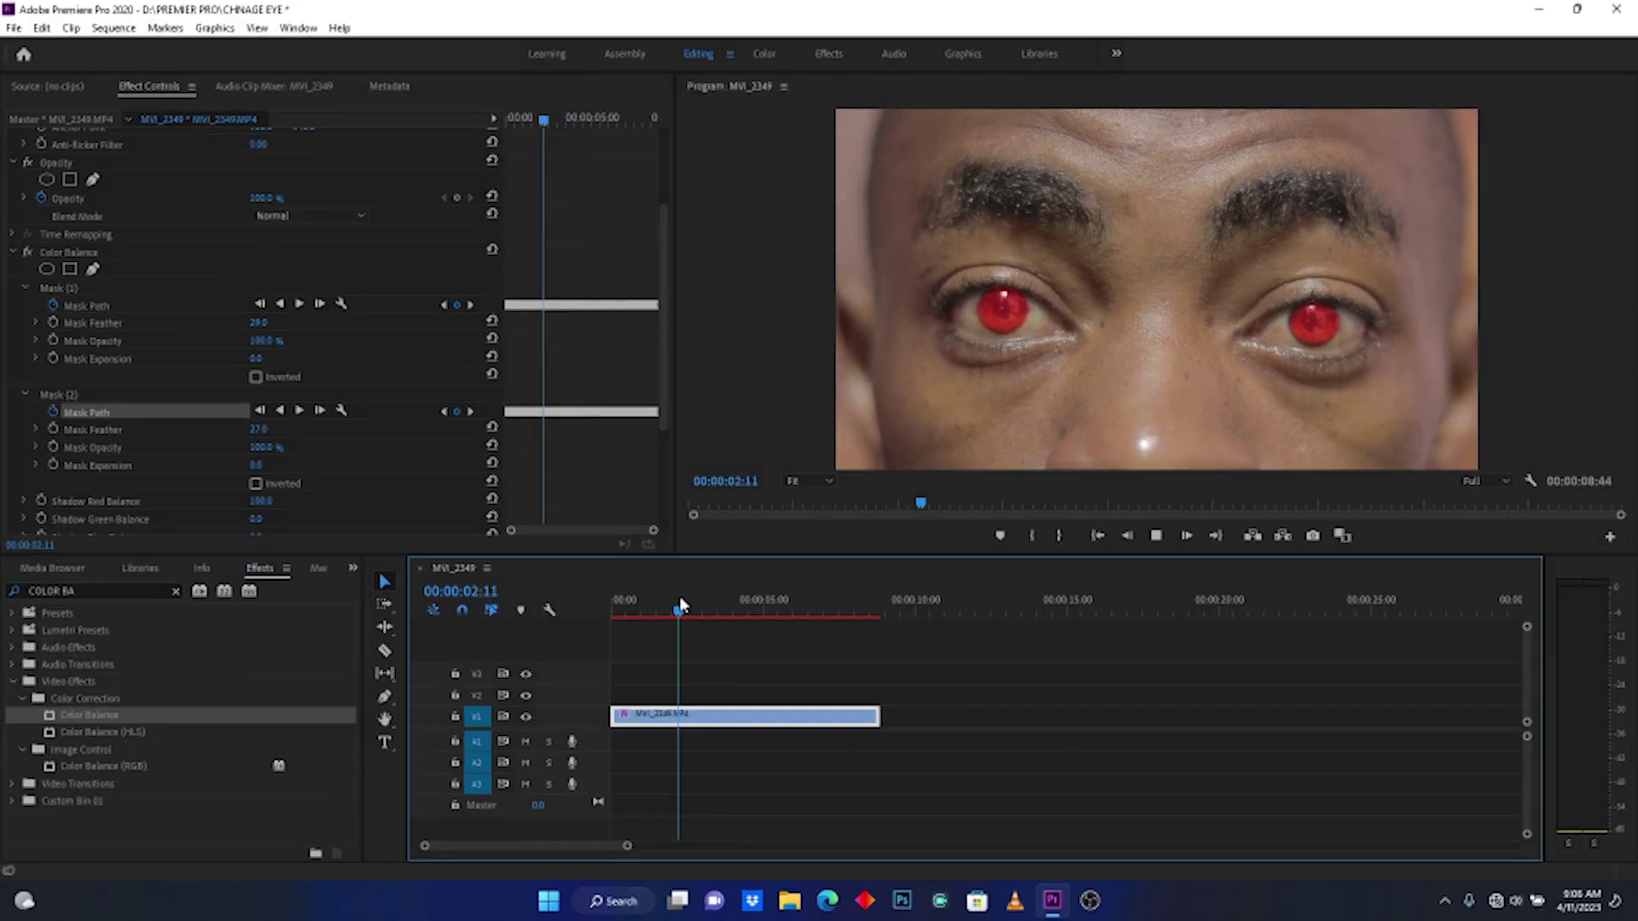